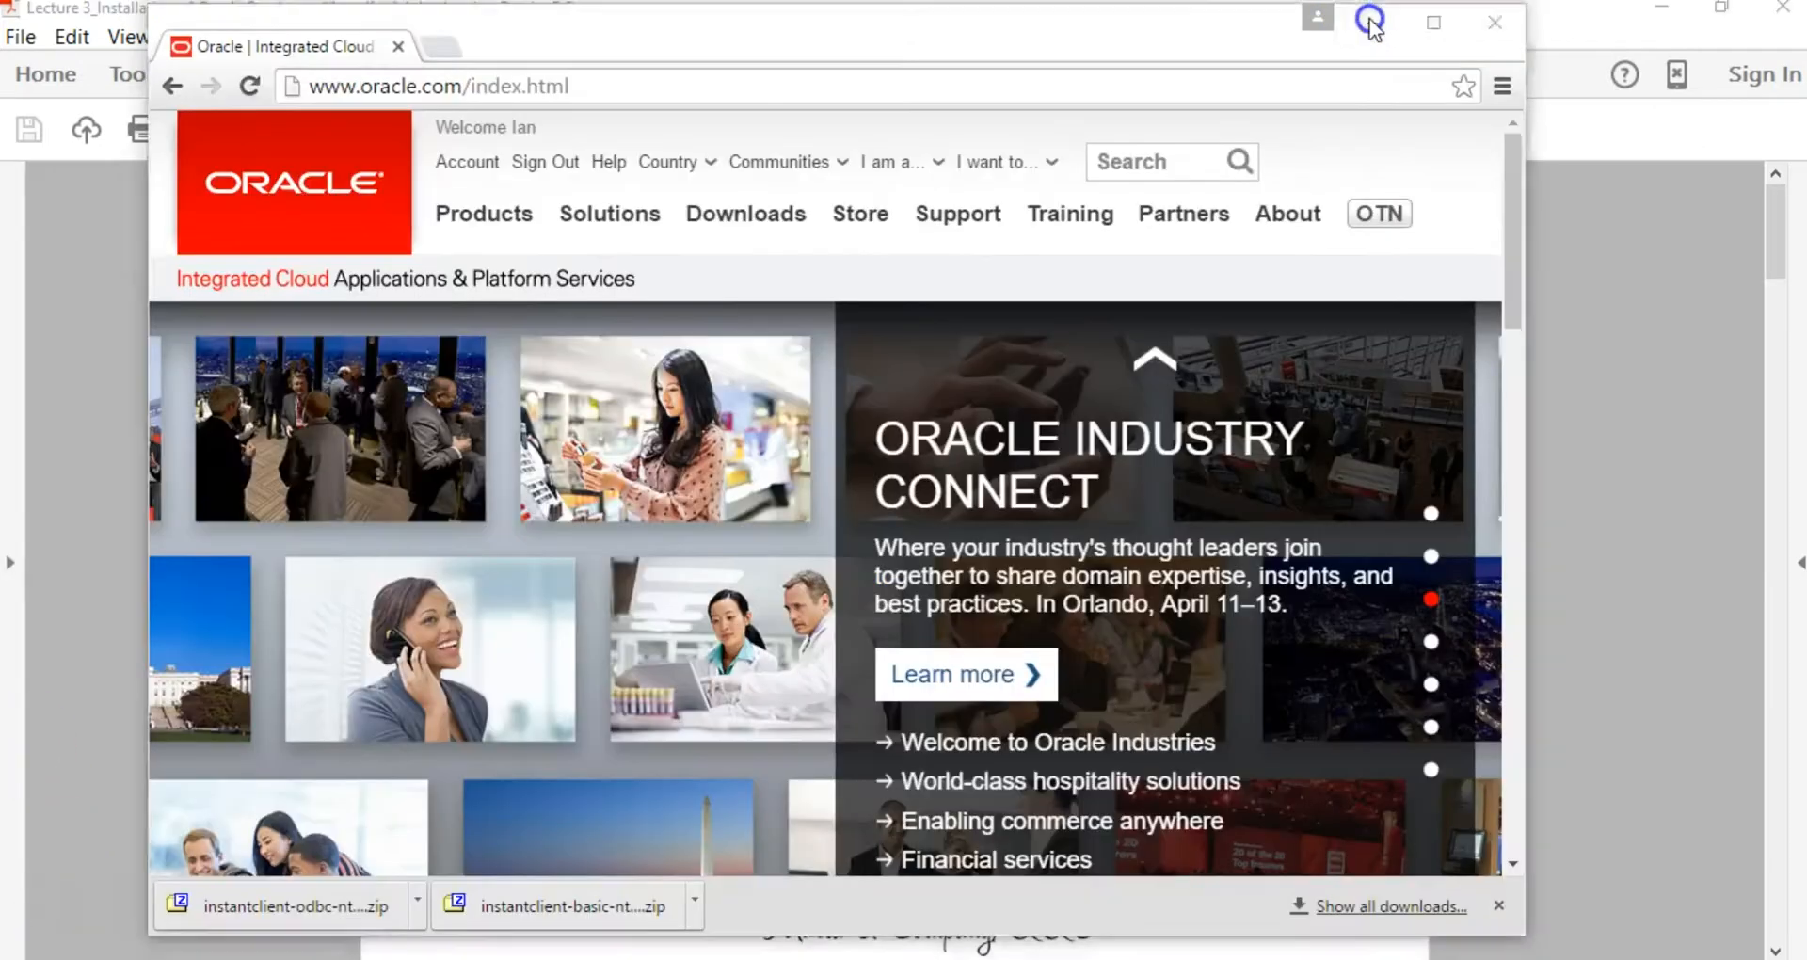
# Step: Minimize Chrome to show the Lecture 3 slide with the Oracle 11g download URL, then return to the Oracle site
pyautogui.click(1370, 23)
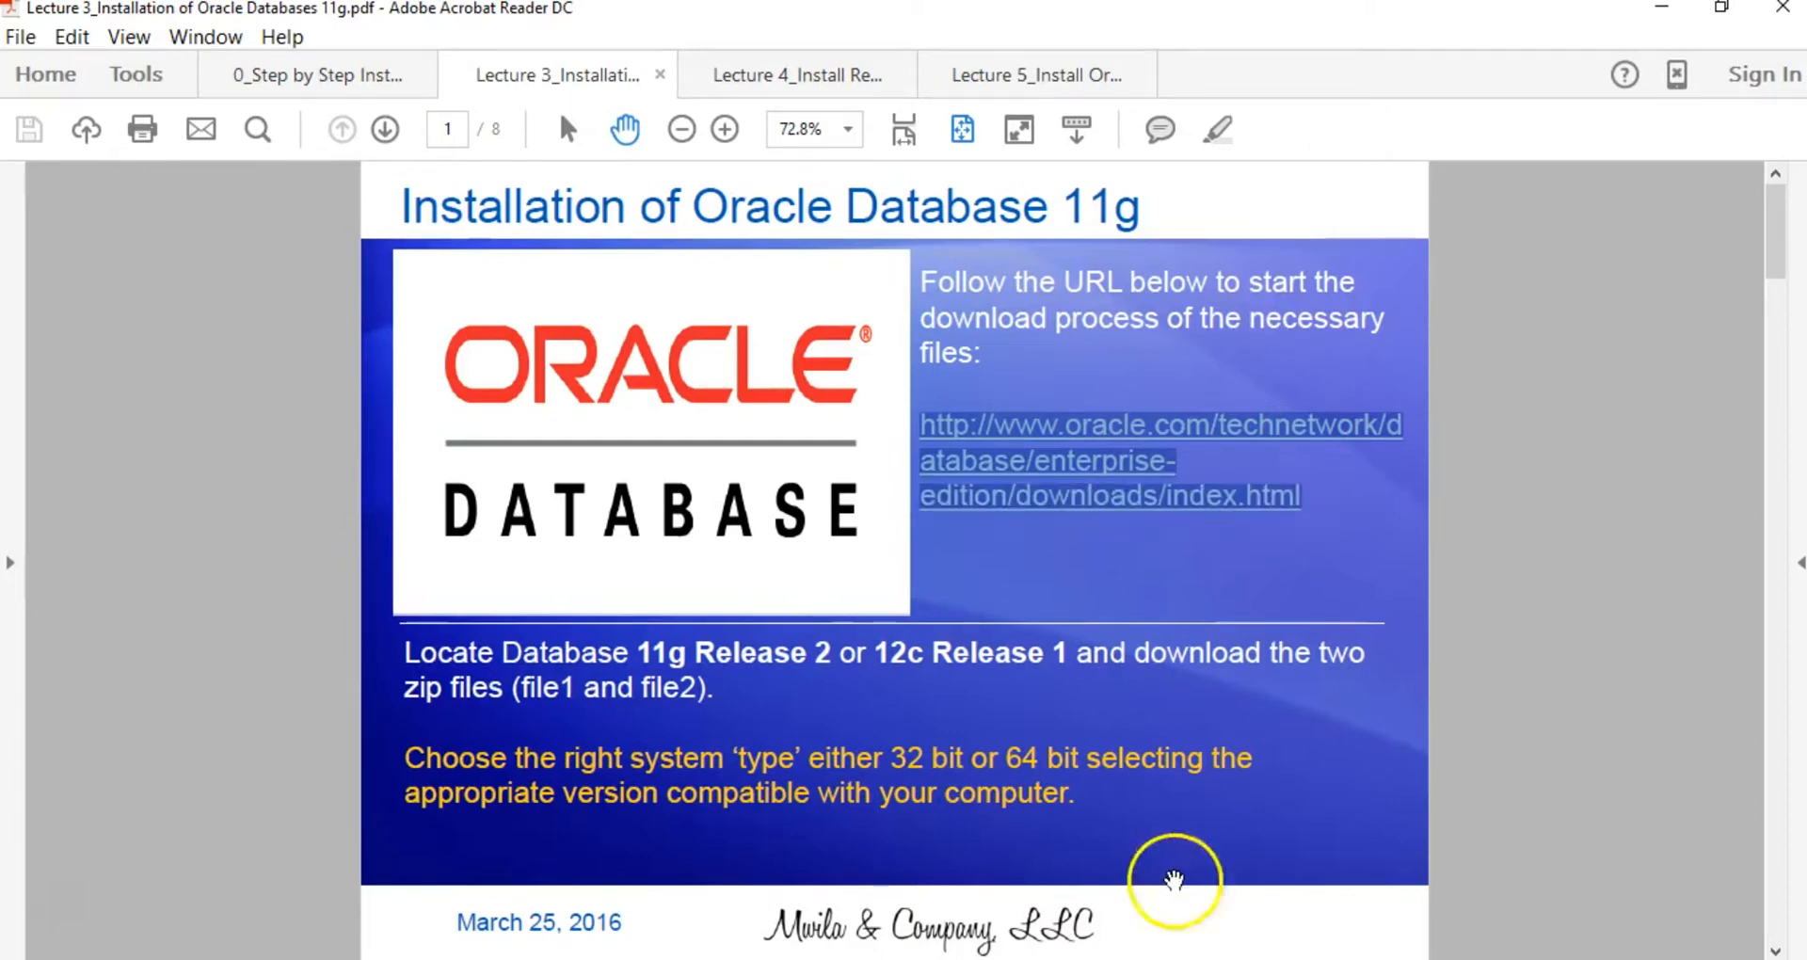
pyautogui.click(764, 959)
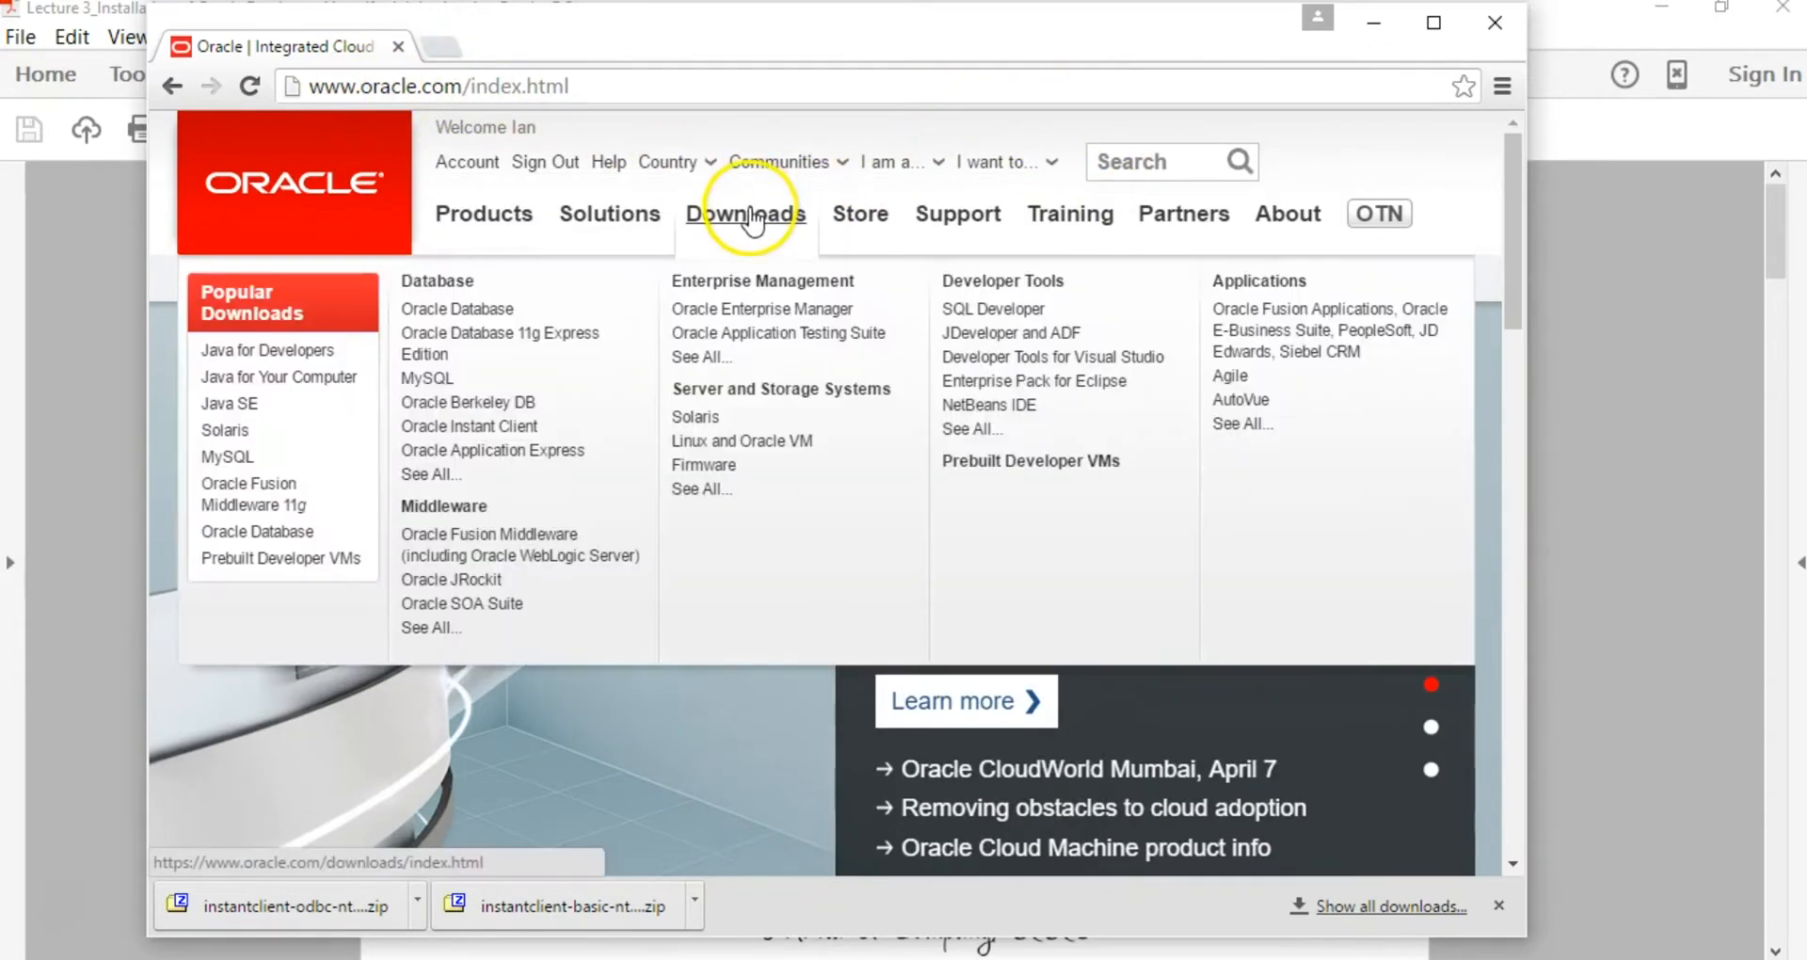
# Step: Go from Downloads to Database Downloads to the Database 11g Enterprise/Standard Editions page
pyautogui.click(751, 215)
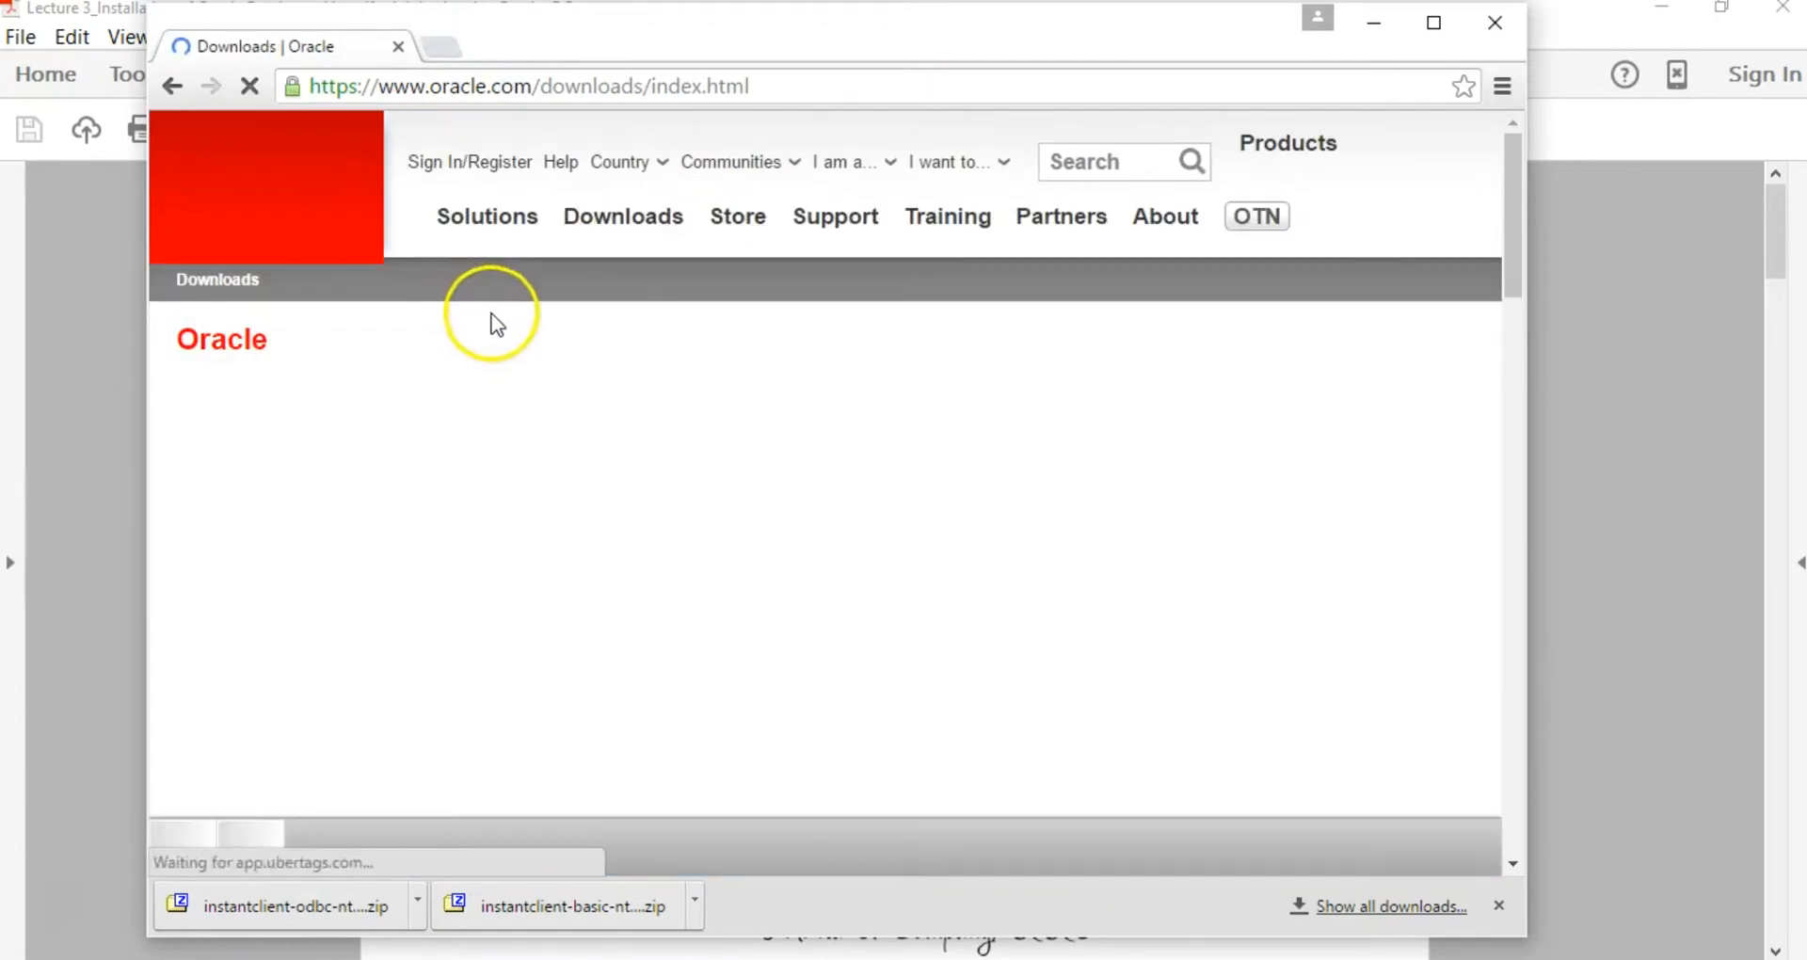
pyautogui.scroll(-10, 940, 408)
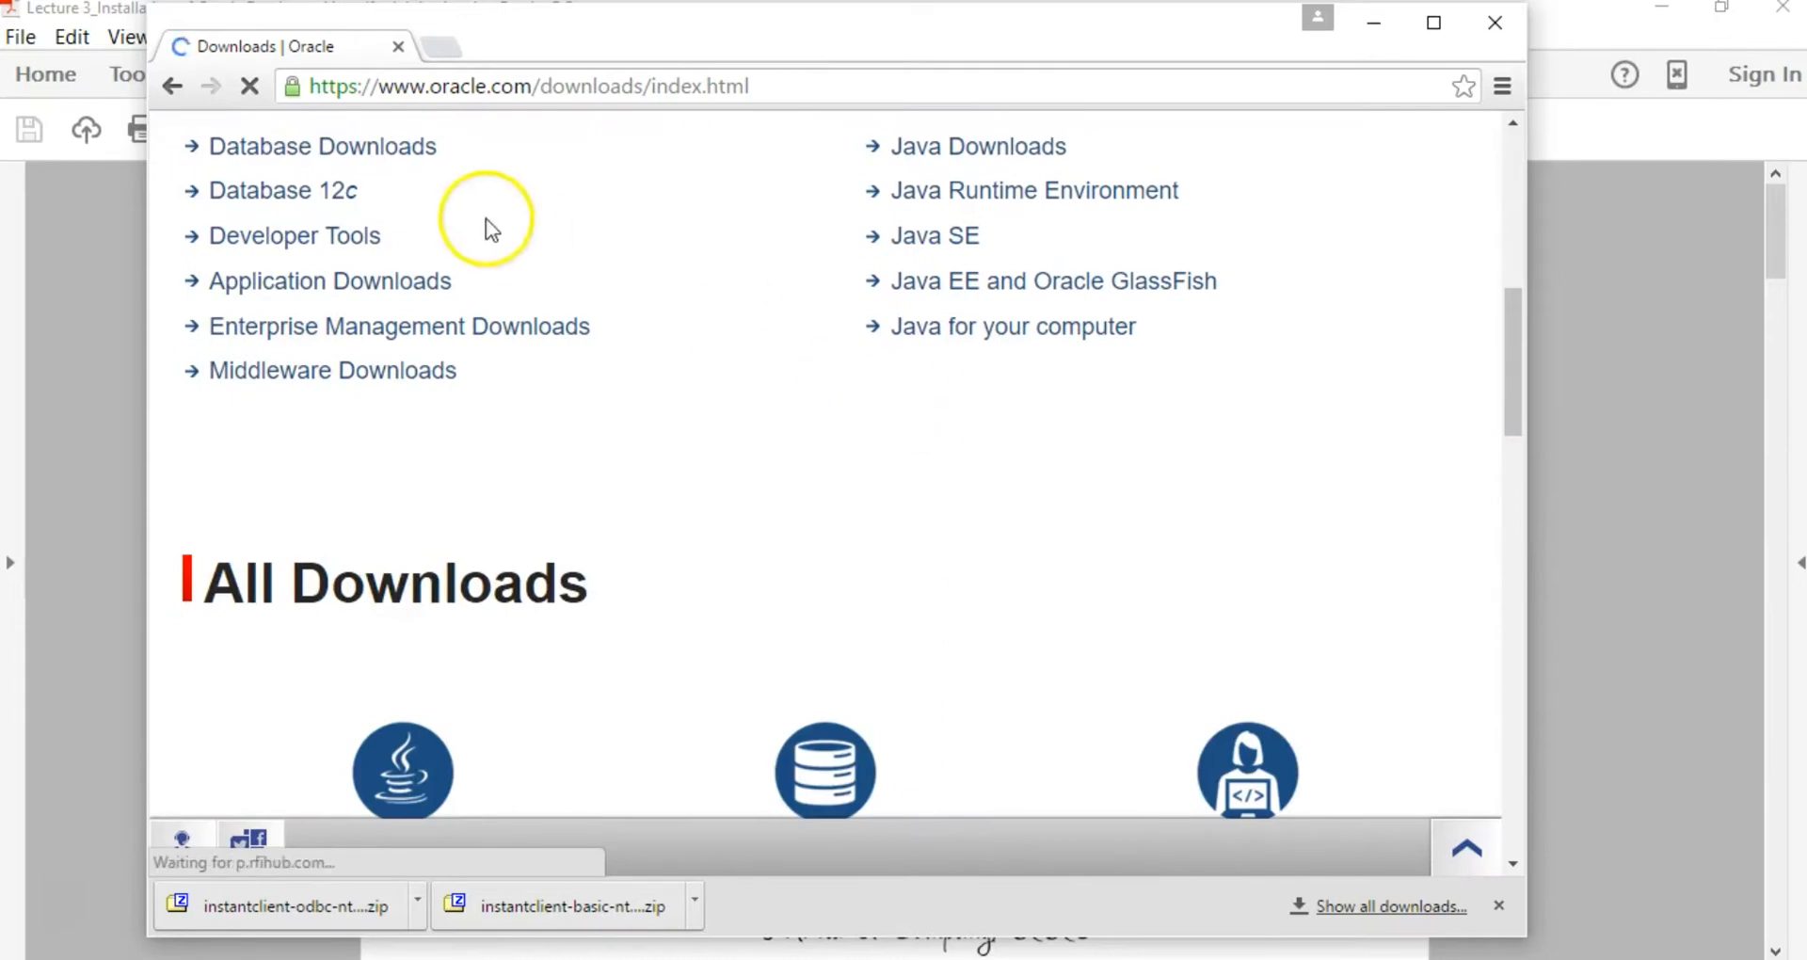
pyautogui.click(321, 149)
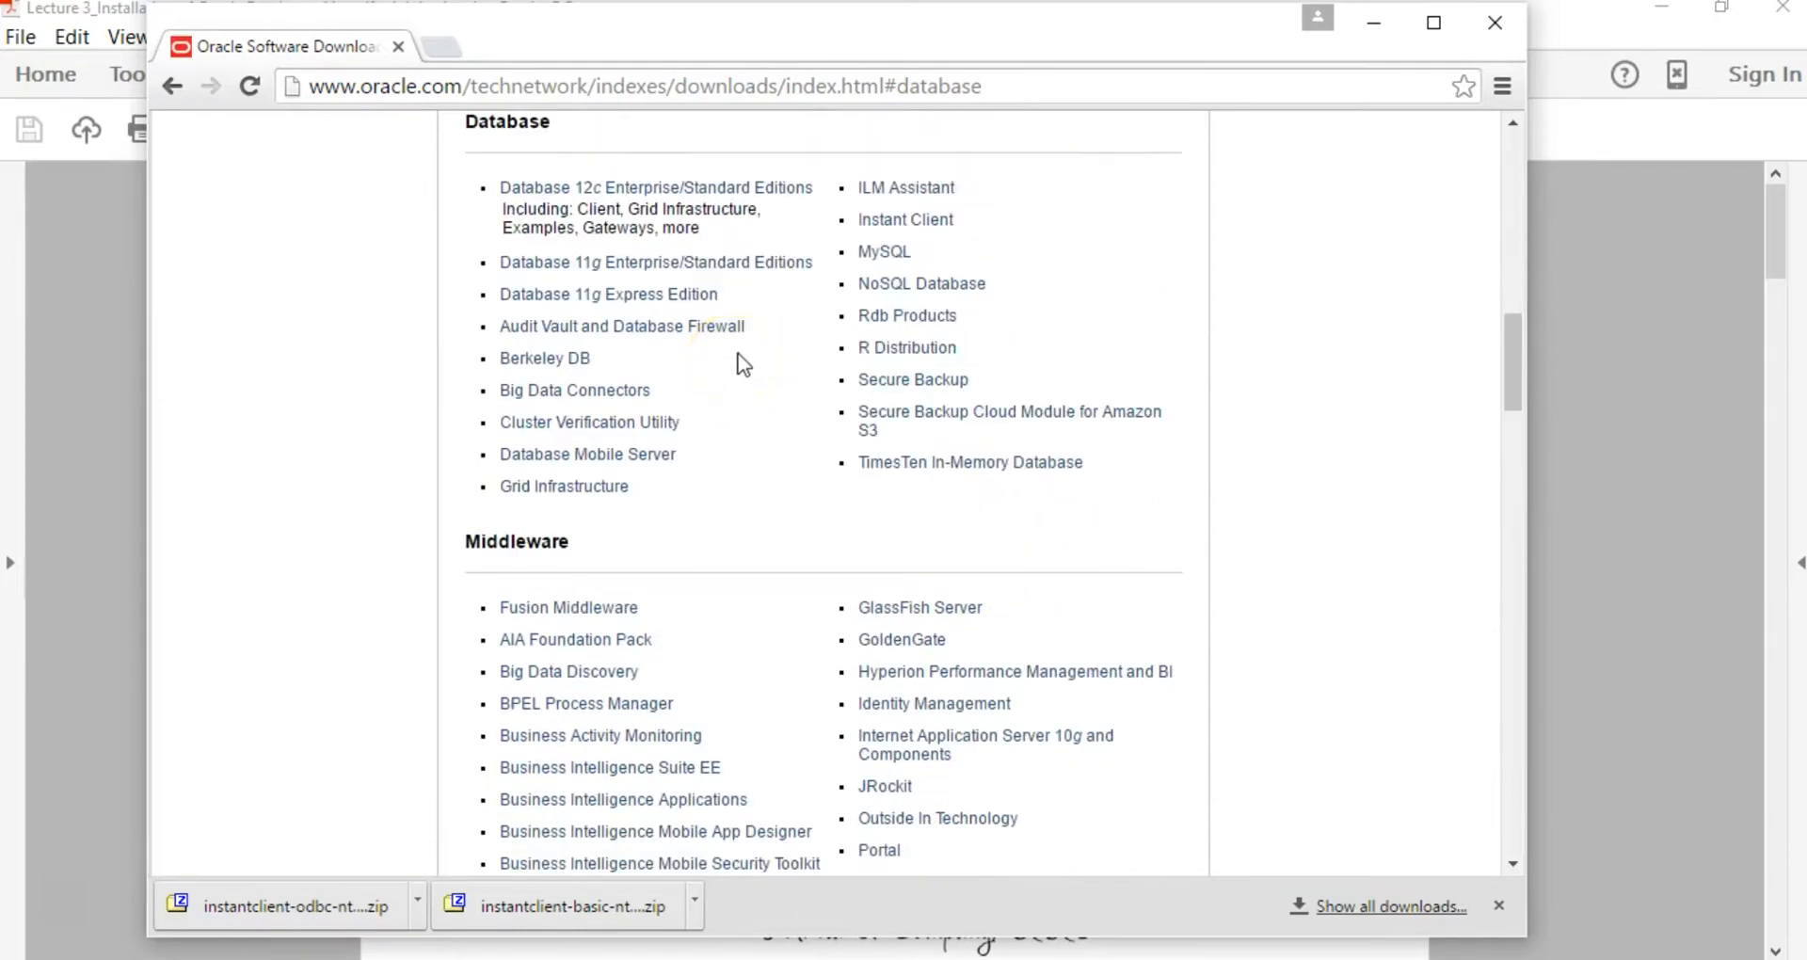
pyautogui.scroll(2, 664, 273)
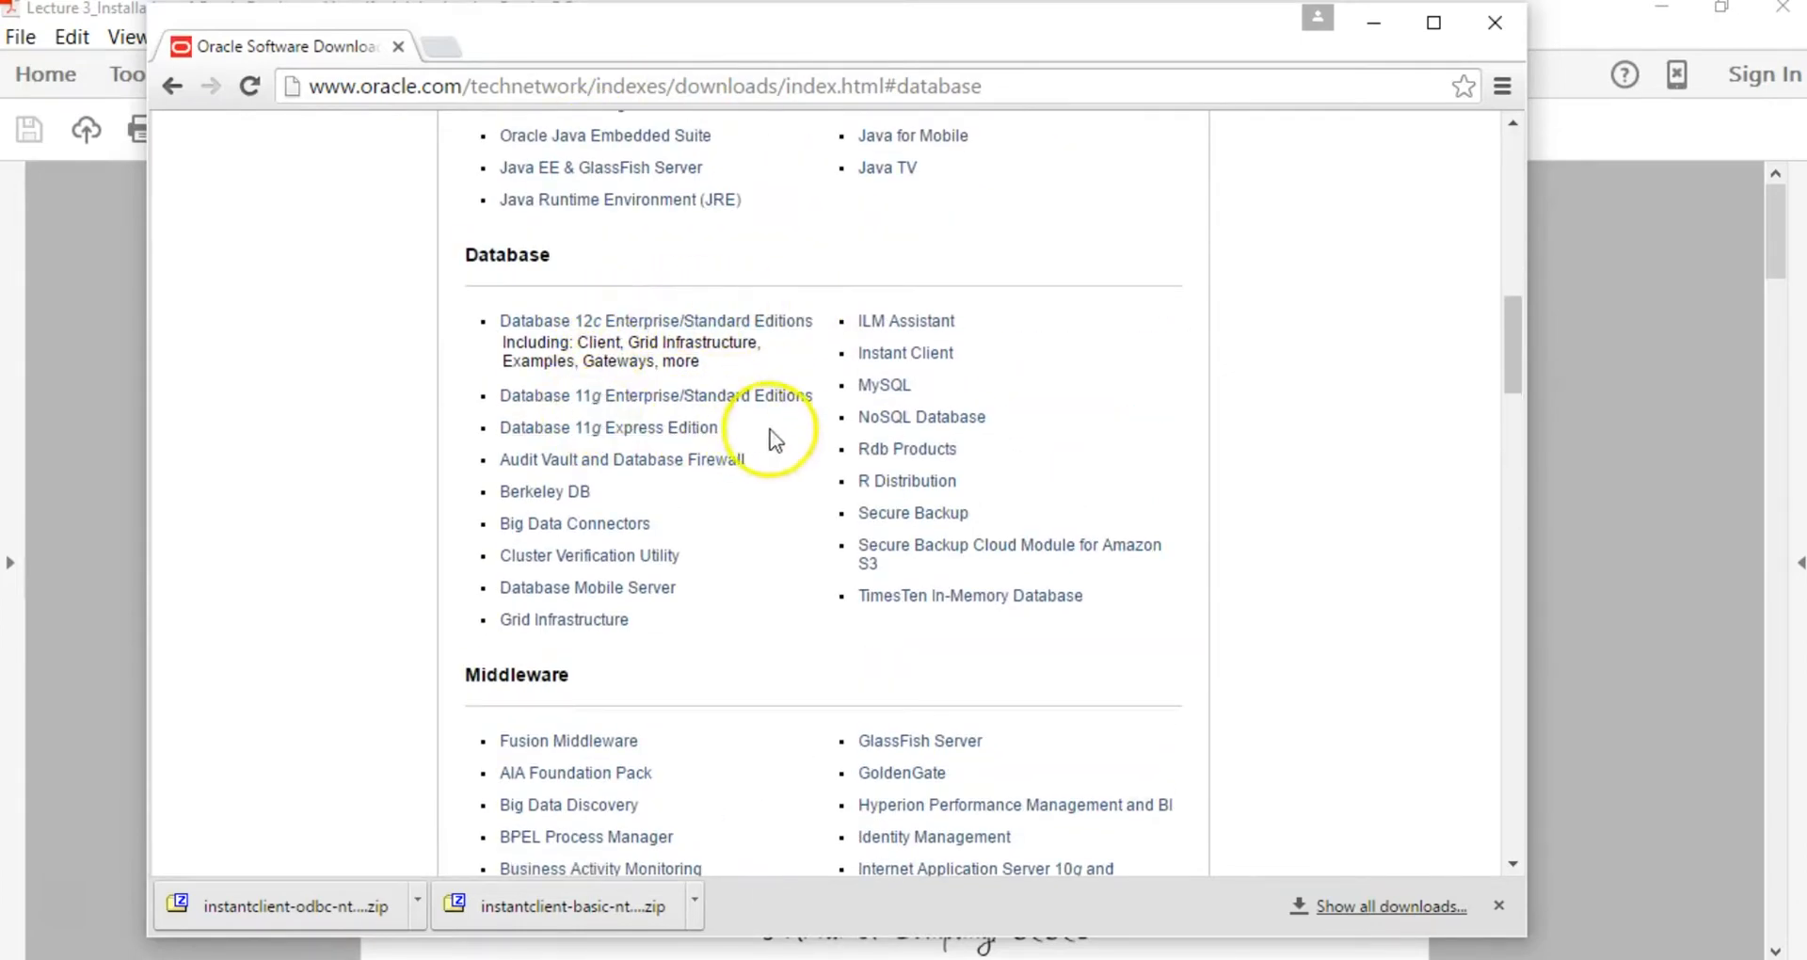
pyautogui.click(645, 396)
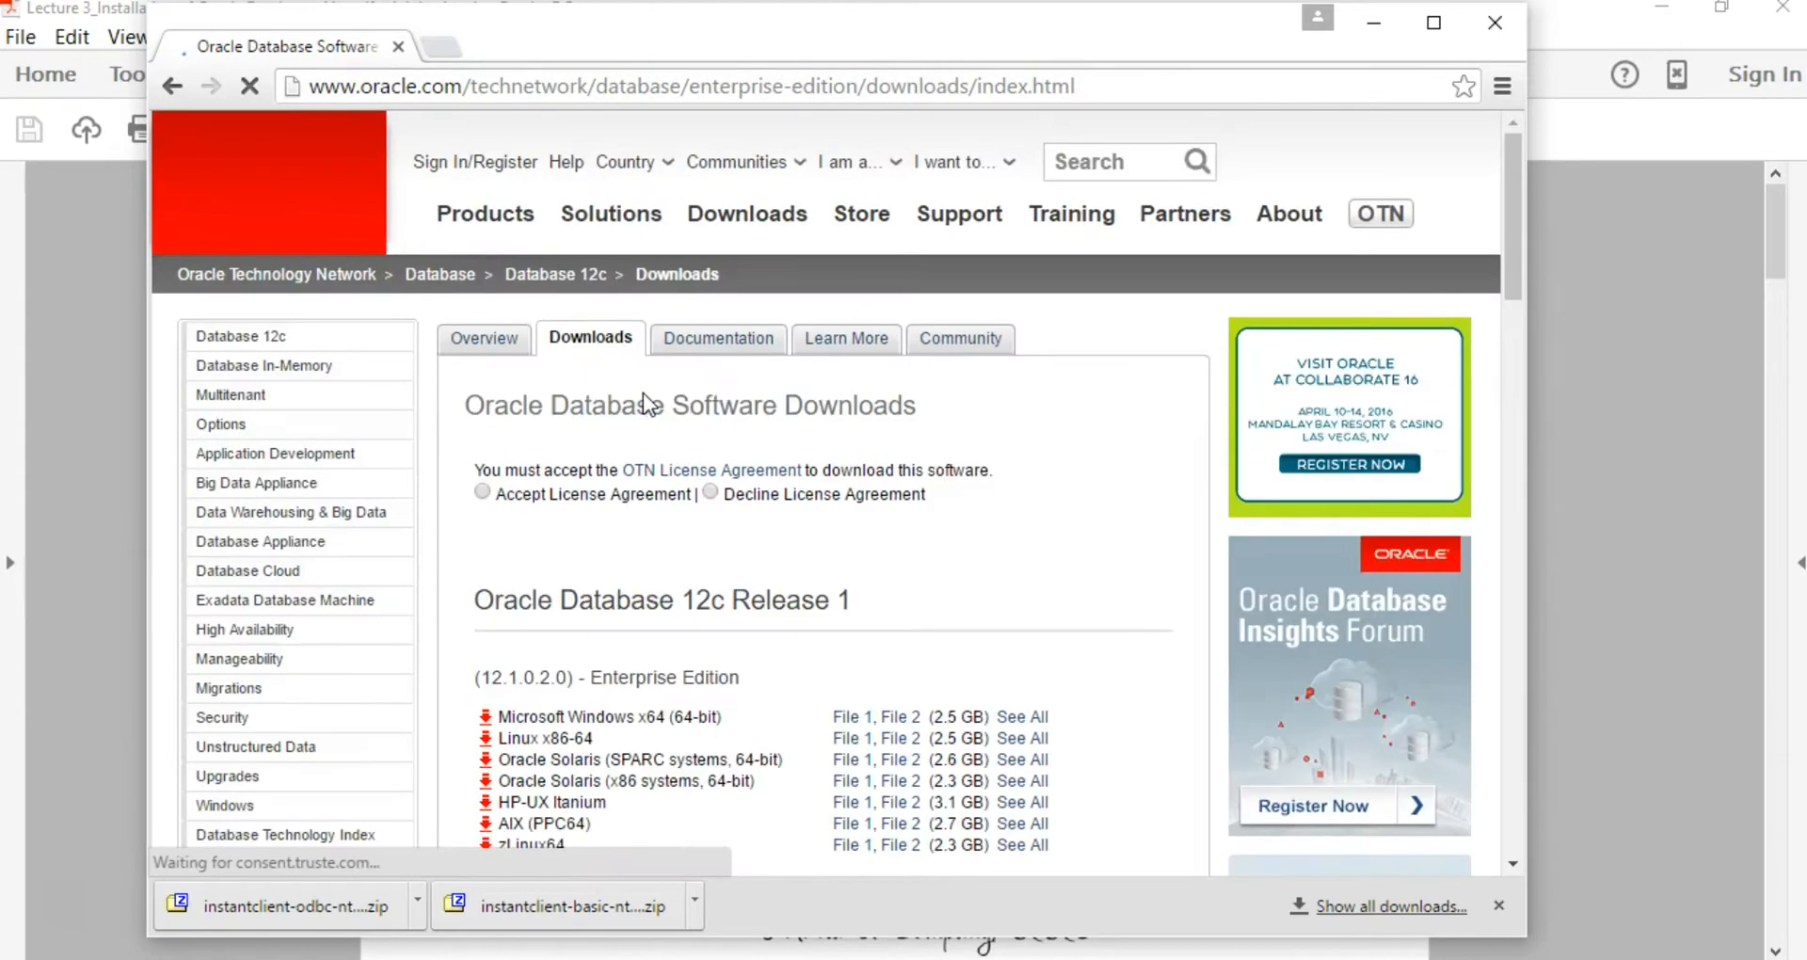
# Step: Accept the OTN license and download File 1 and File 2 for Microsoft Windows (x64) 11.2.0.1.0
pyautogui.scroll(-2, 658, 404)
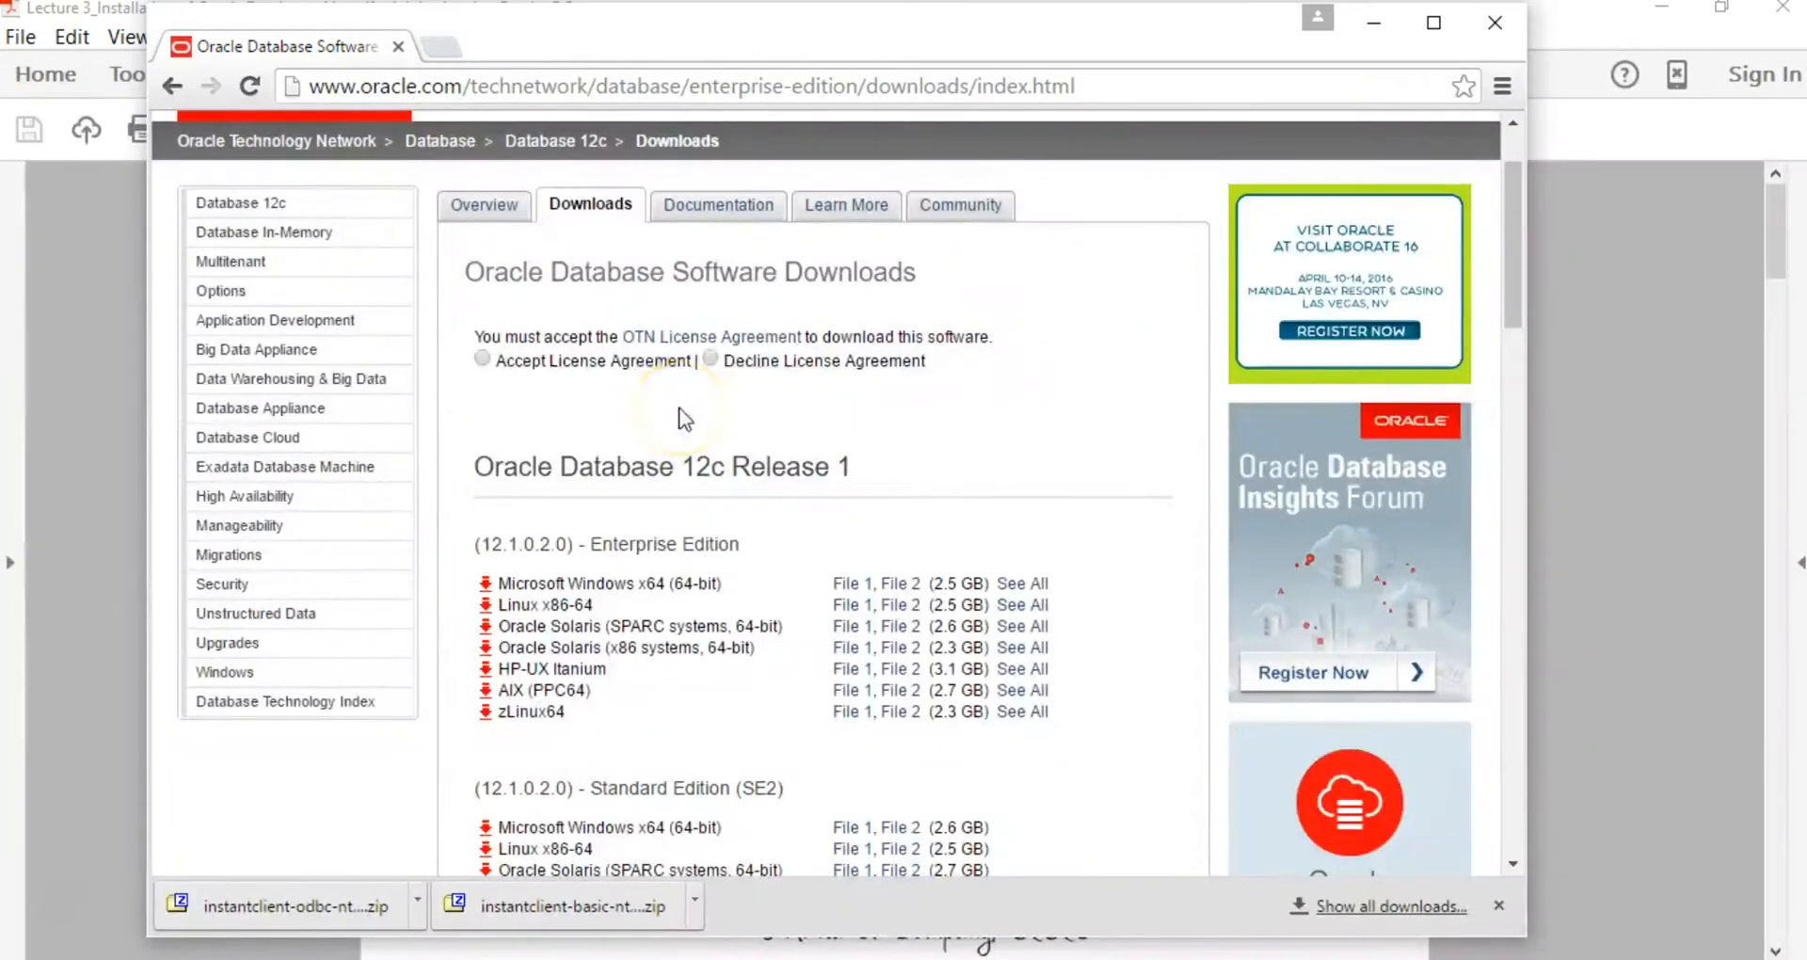
pyautogui.click(483, 359)
pyautogui.scroll(-5, 687, 398)
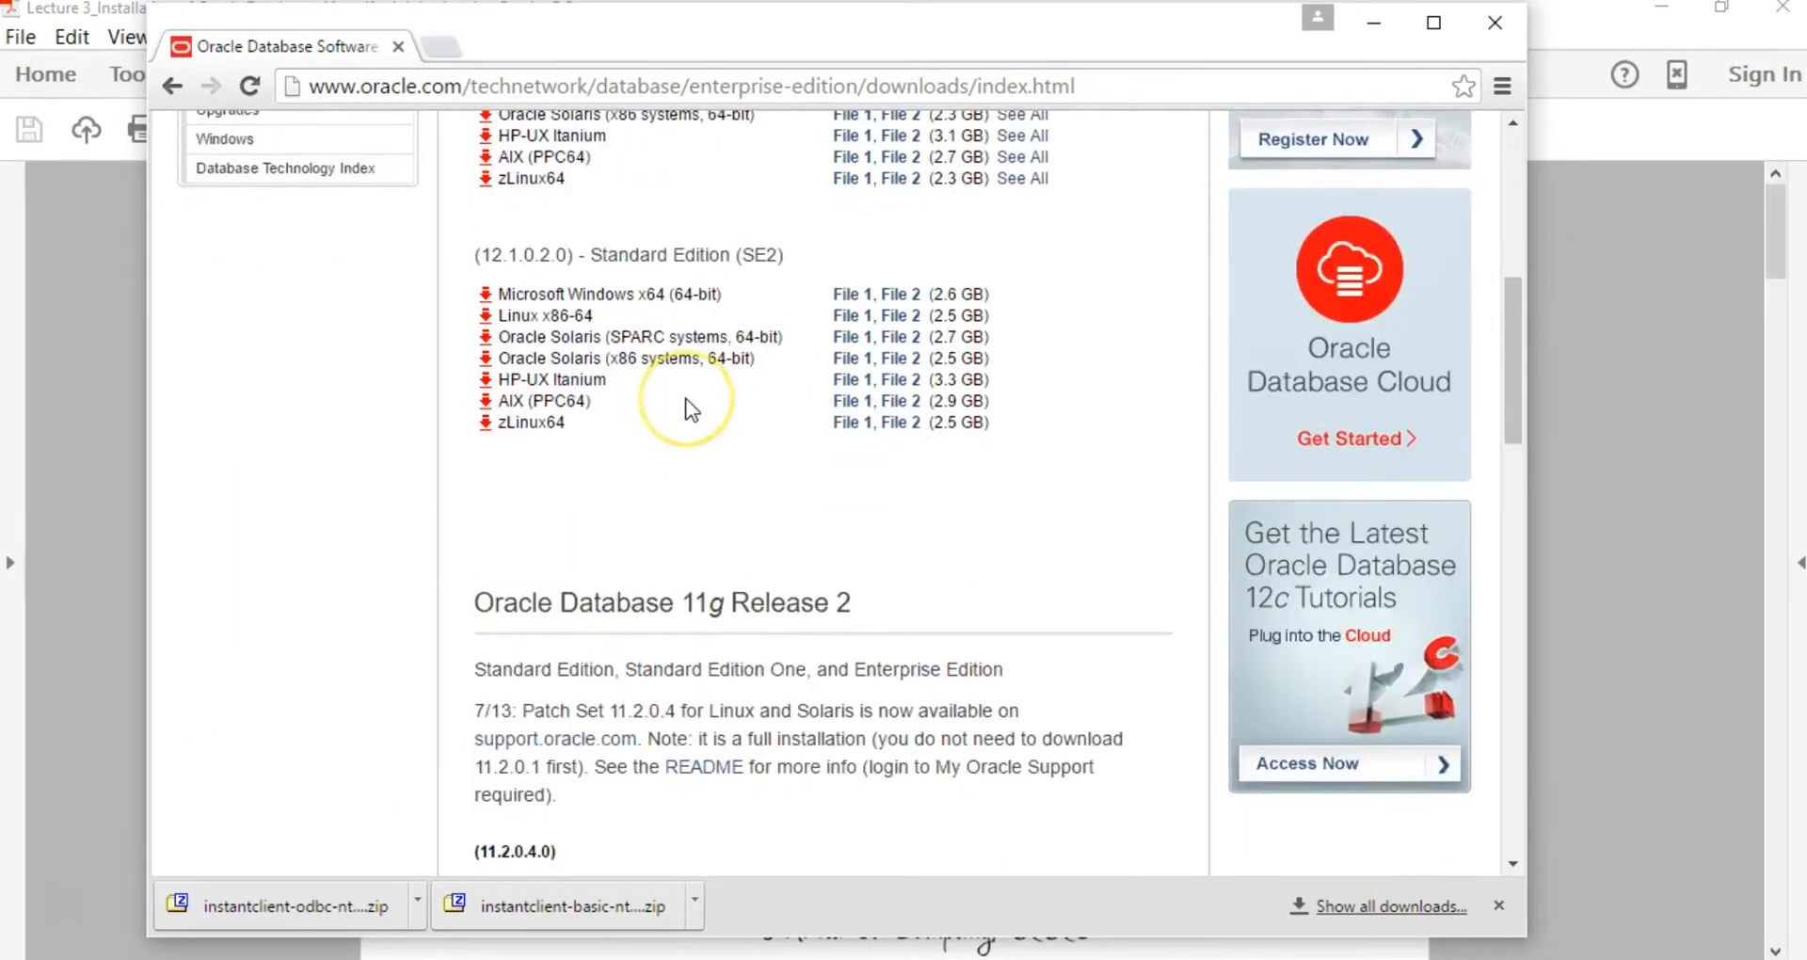
pyautogui.scroll(-3, 685, 398)
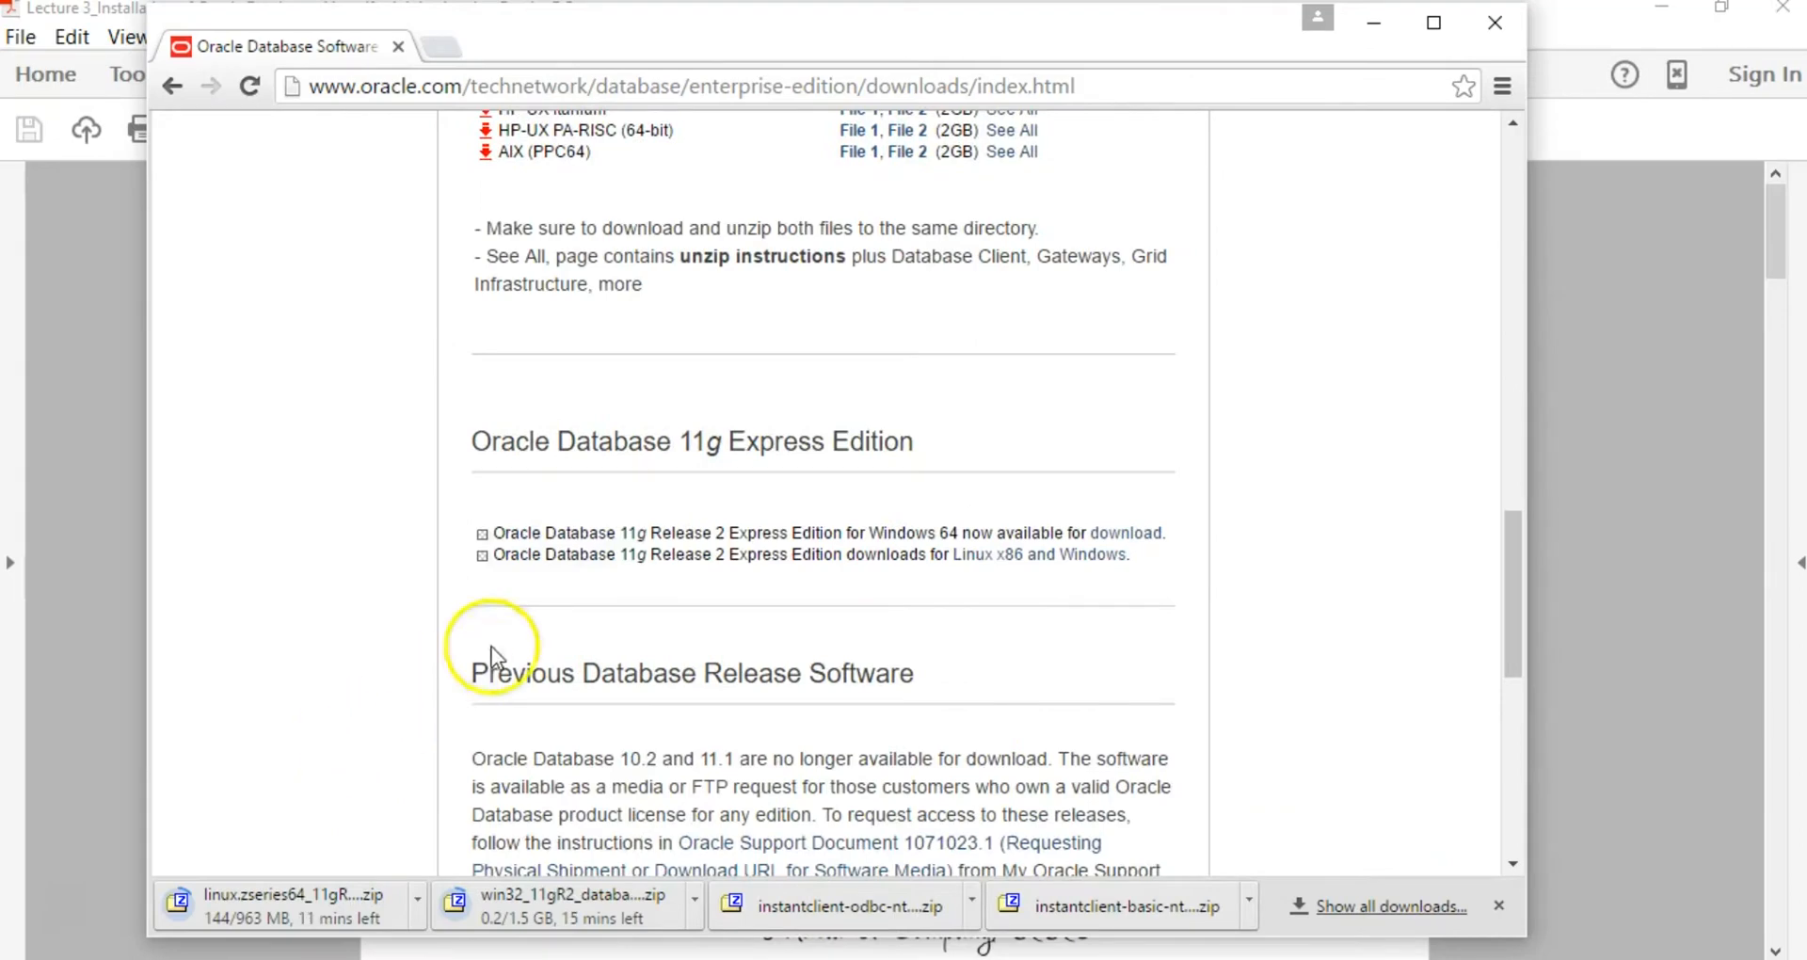
pyautogui.scroll(5, 491, 646)
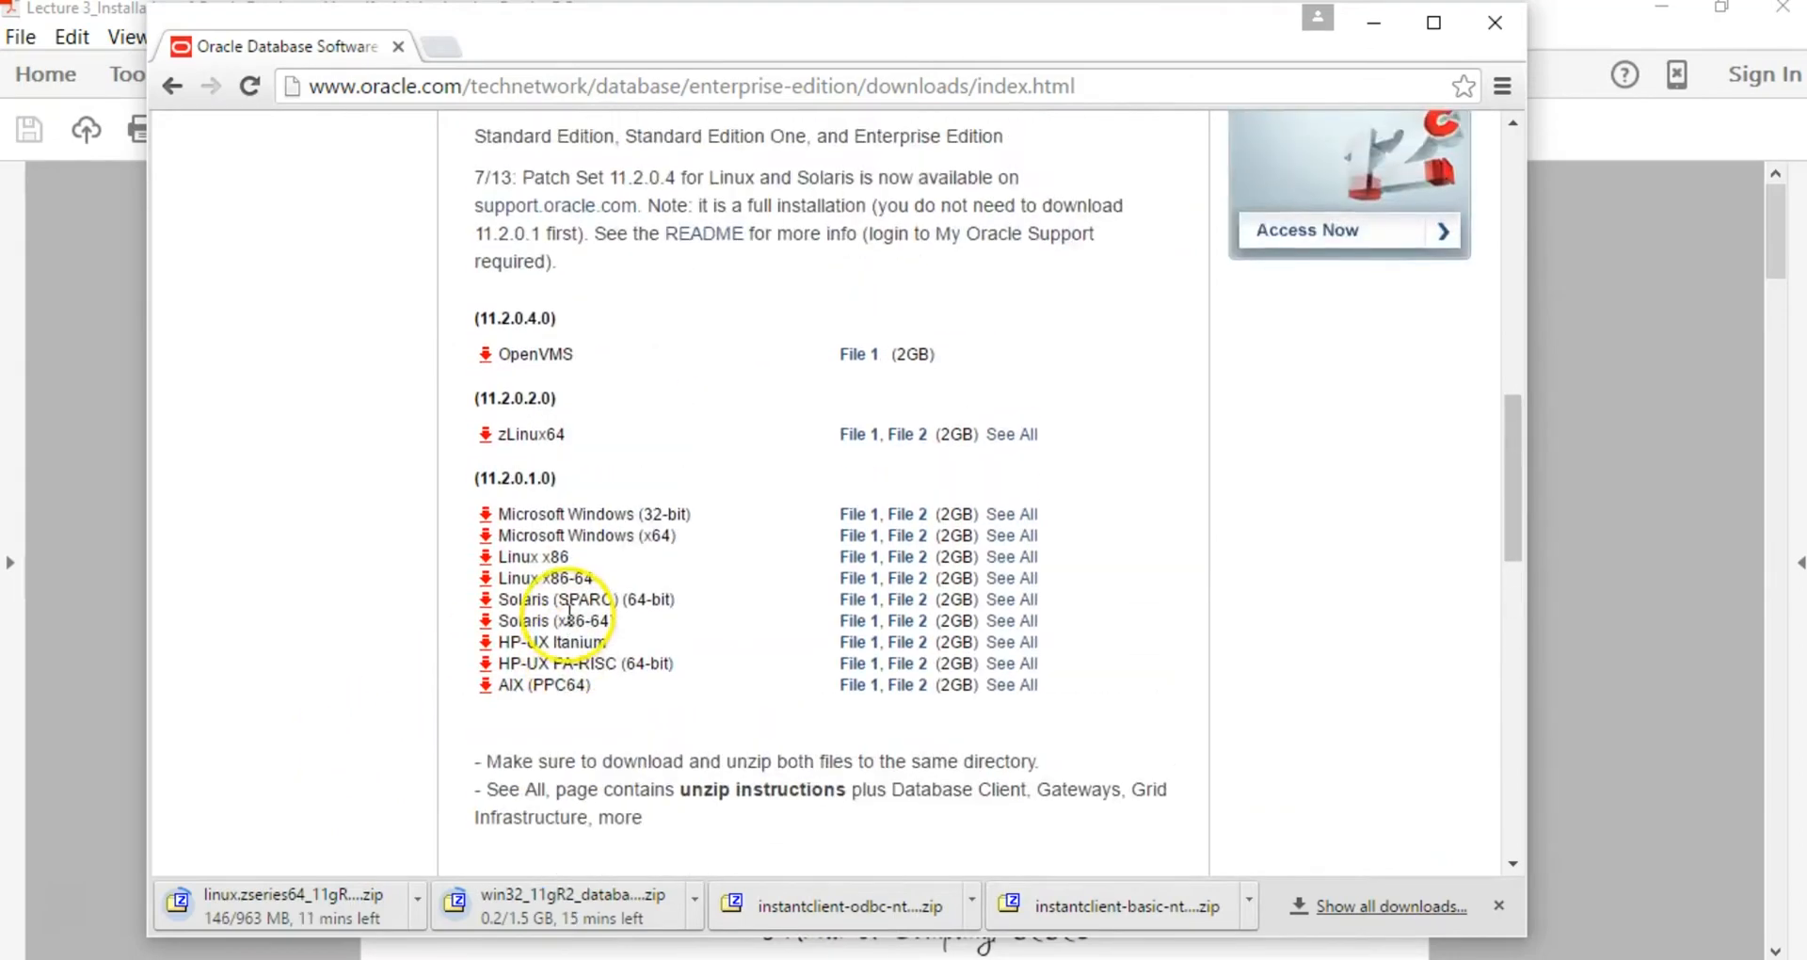
pyautogui.scroll(3, 569, 610)
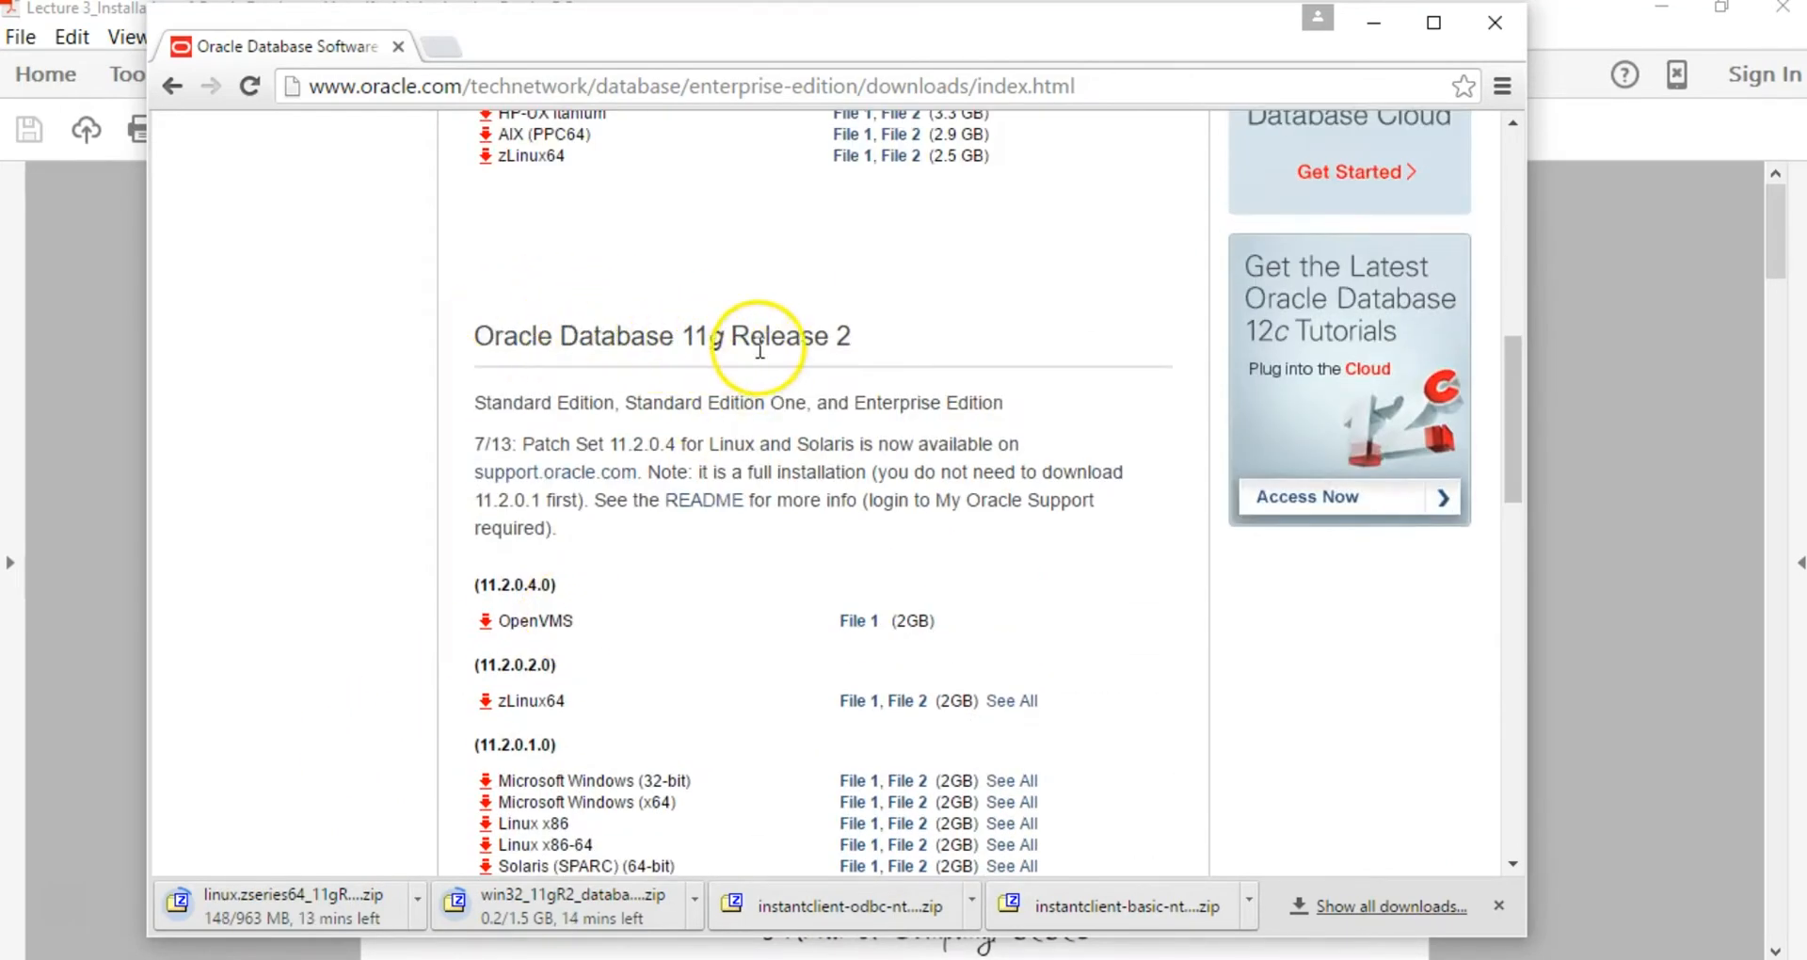
pyautogui.scroll(-3, 811, 369)
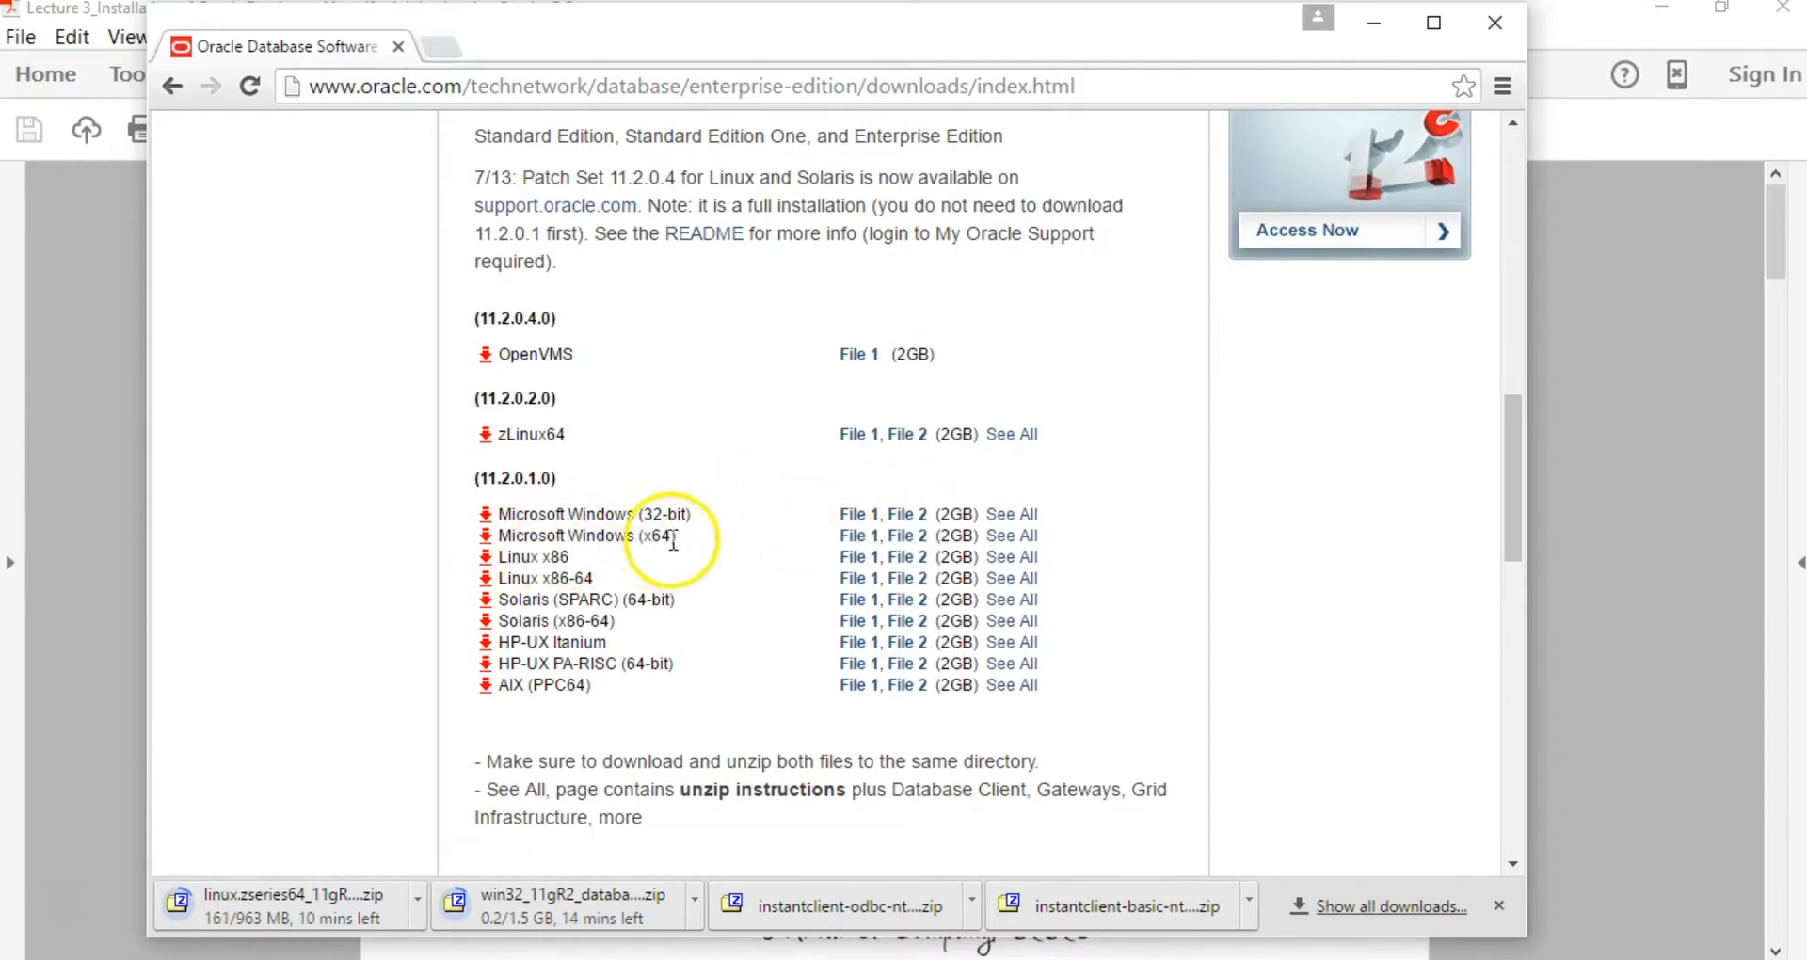
pyautogui.click(868, 542)
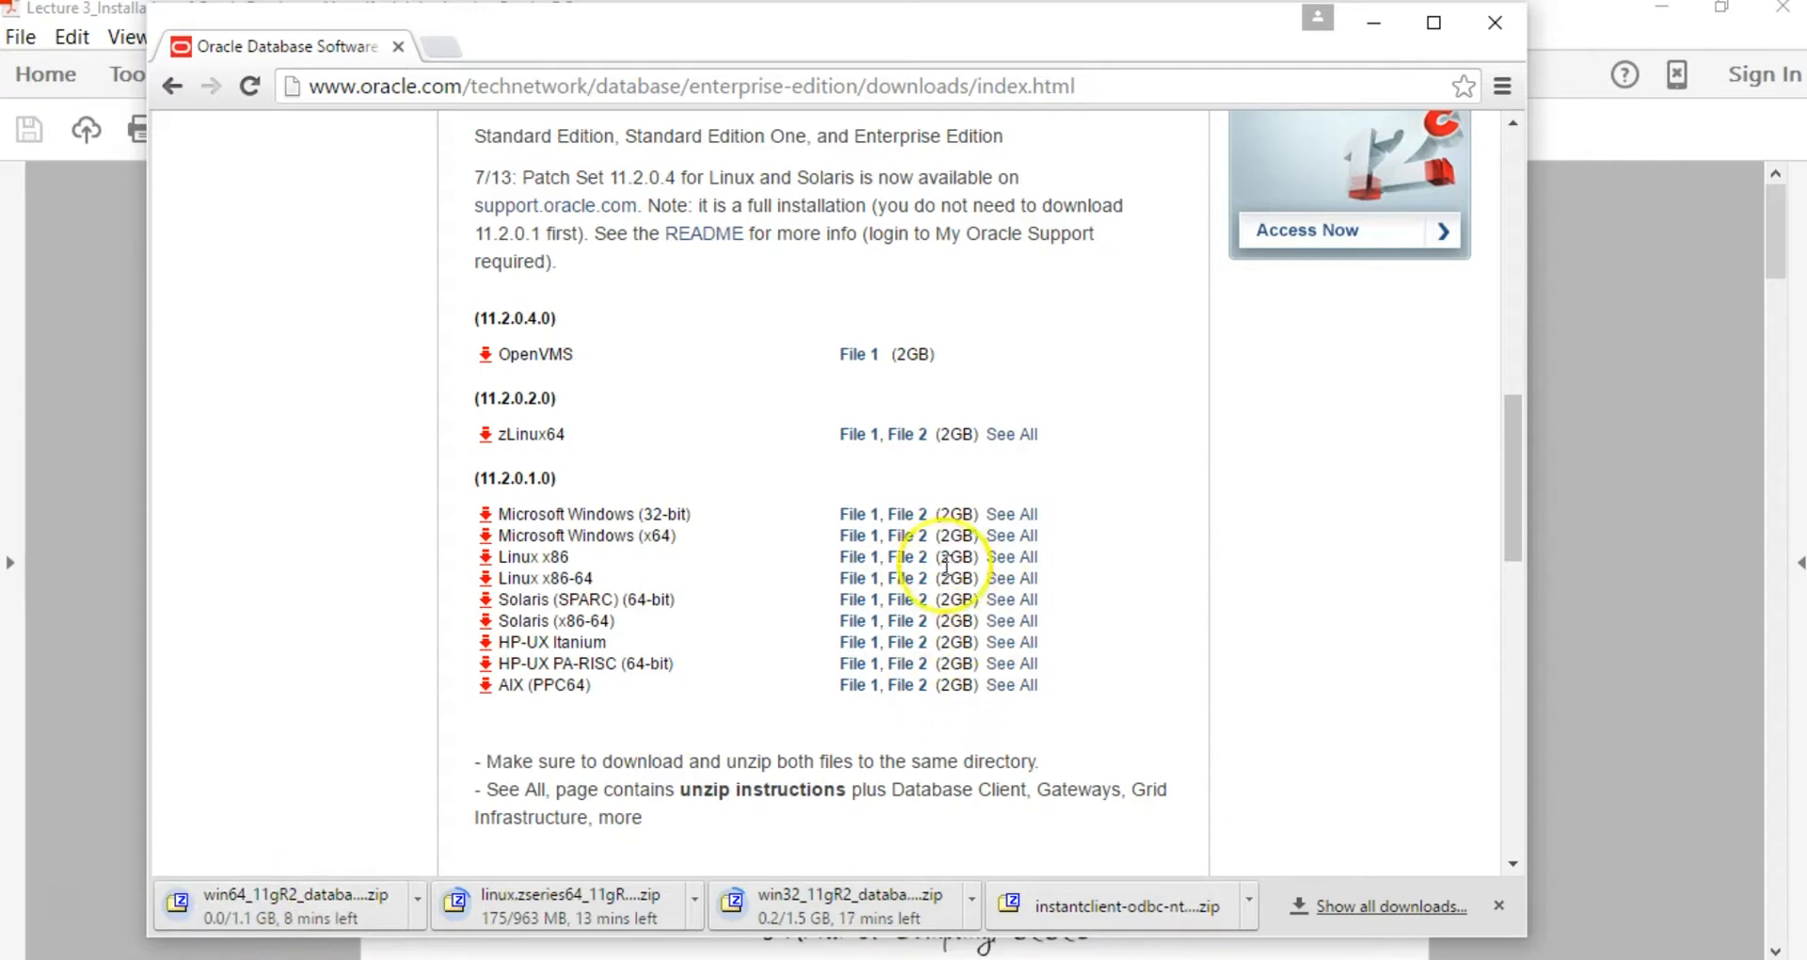
pyautogui.click(907, 538)
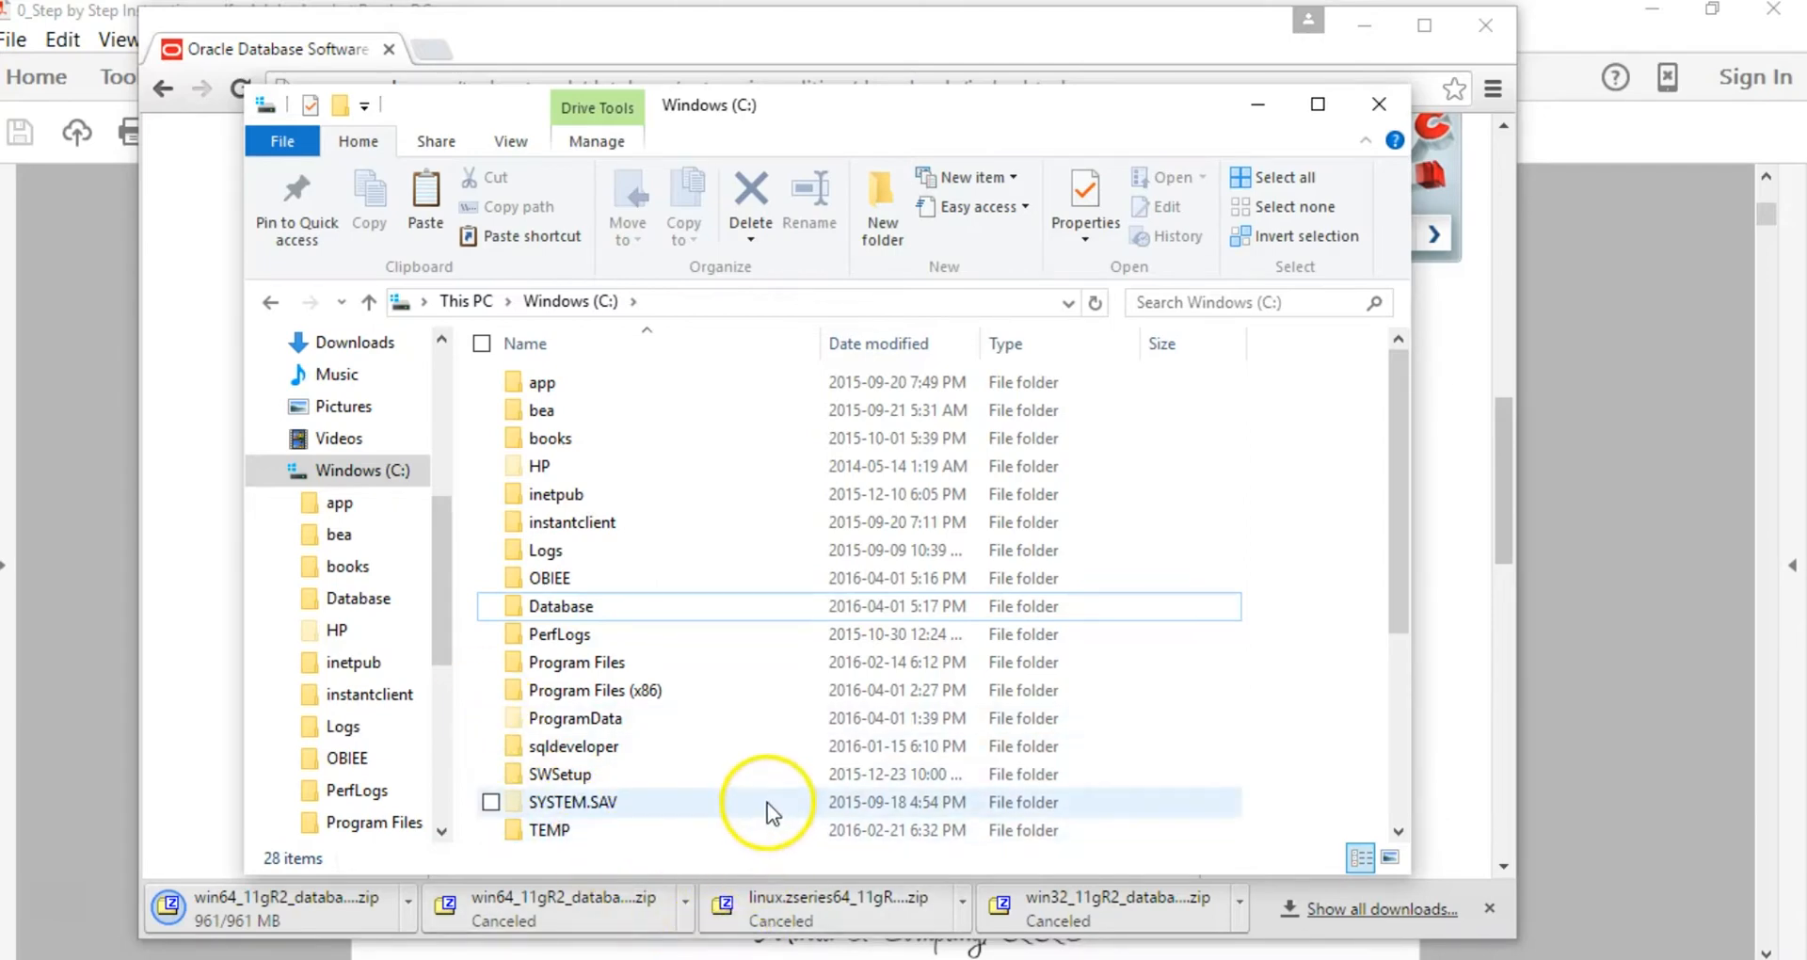
pyautogui.click(599, 320)
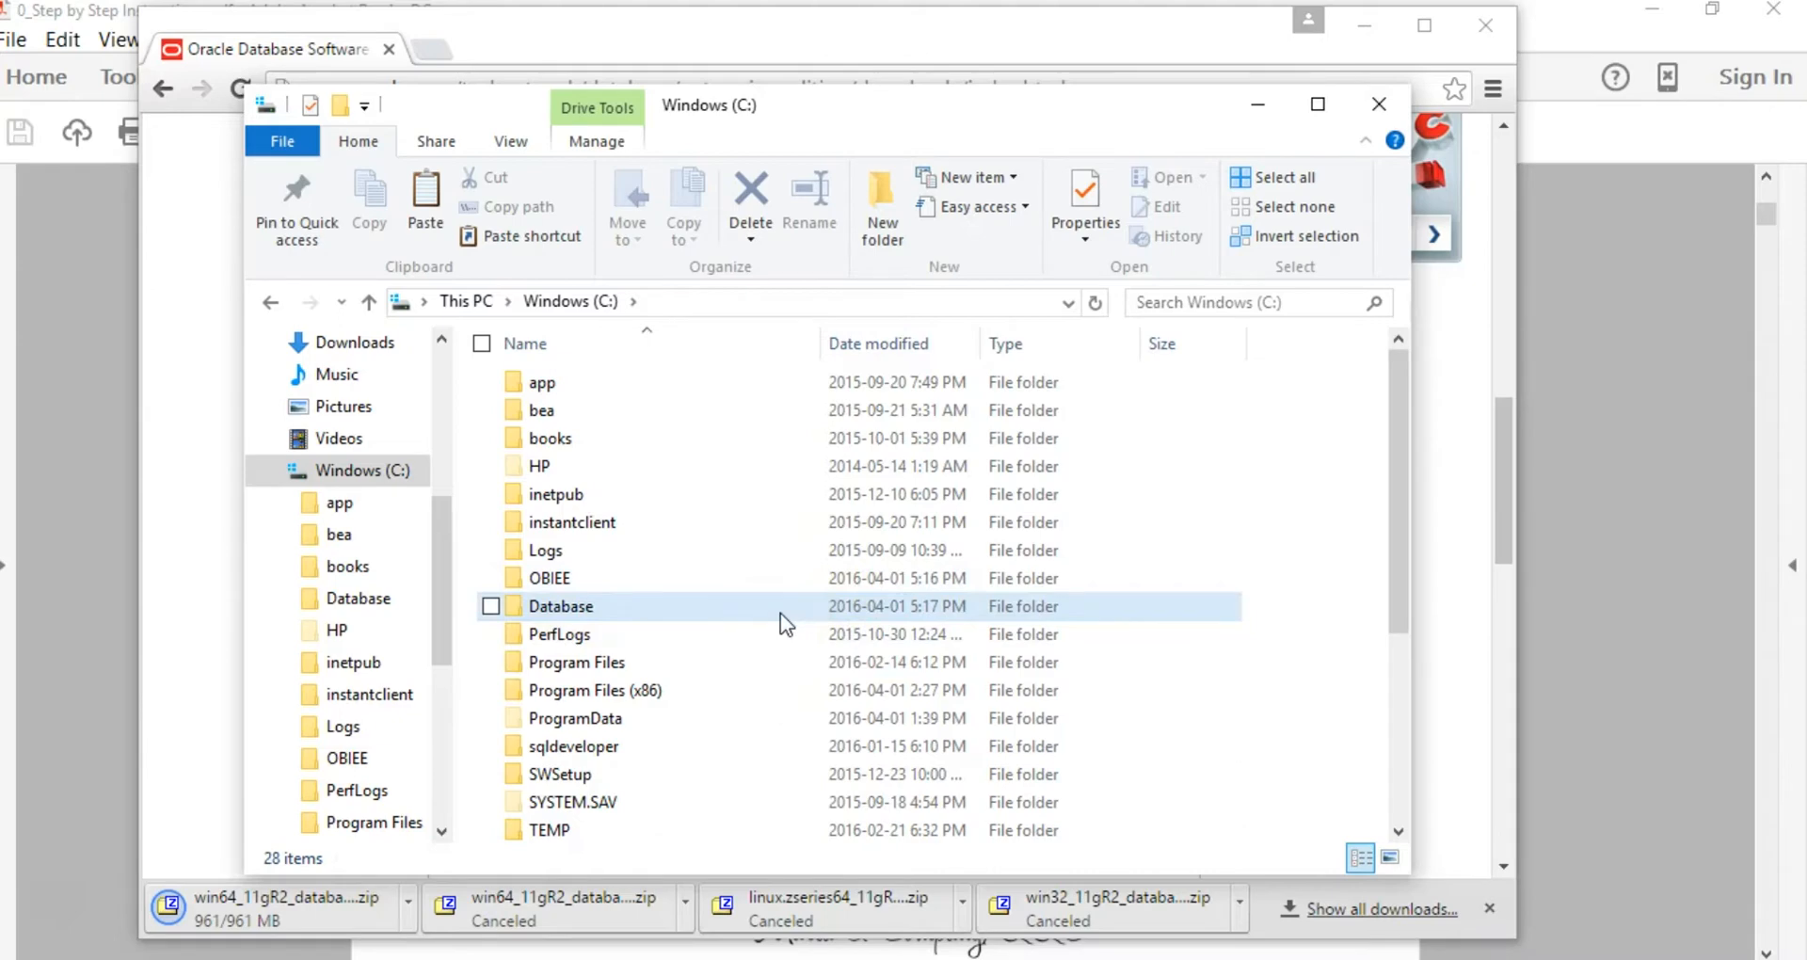
pyautogui.moveTo(781, 613)
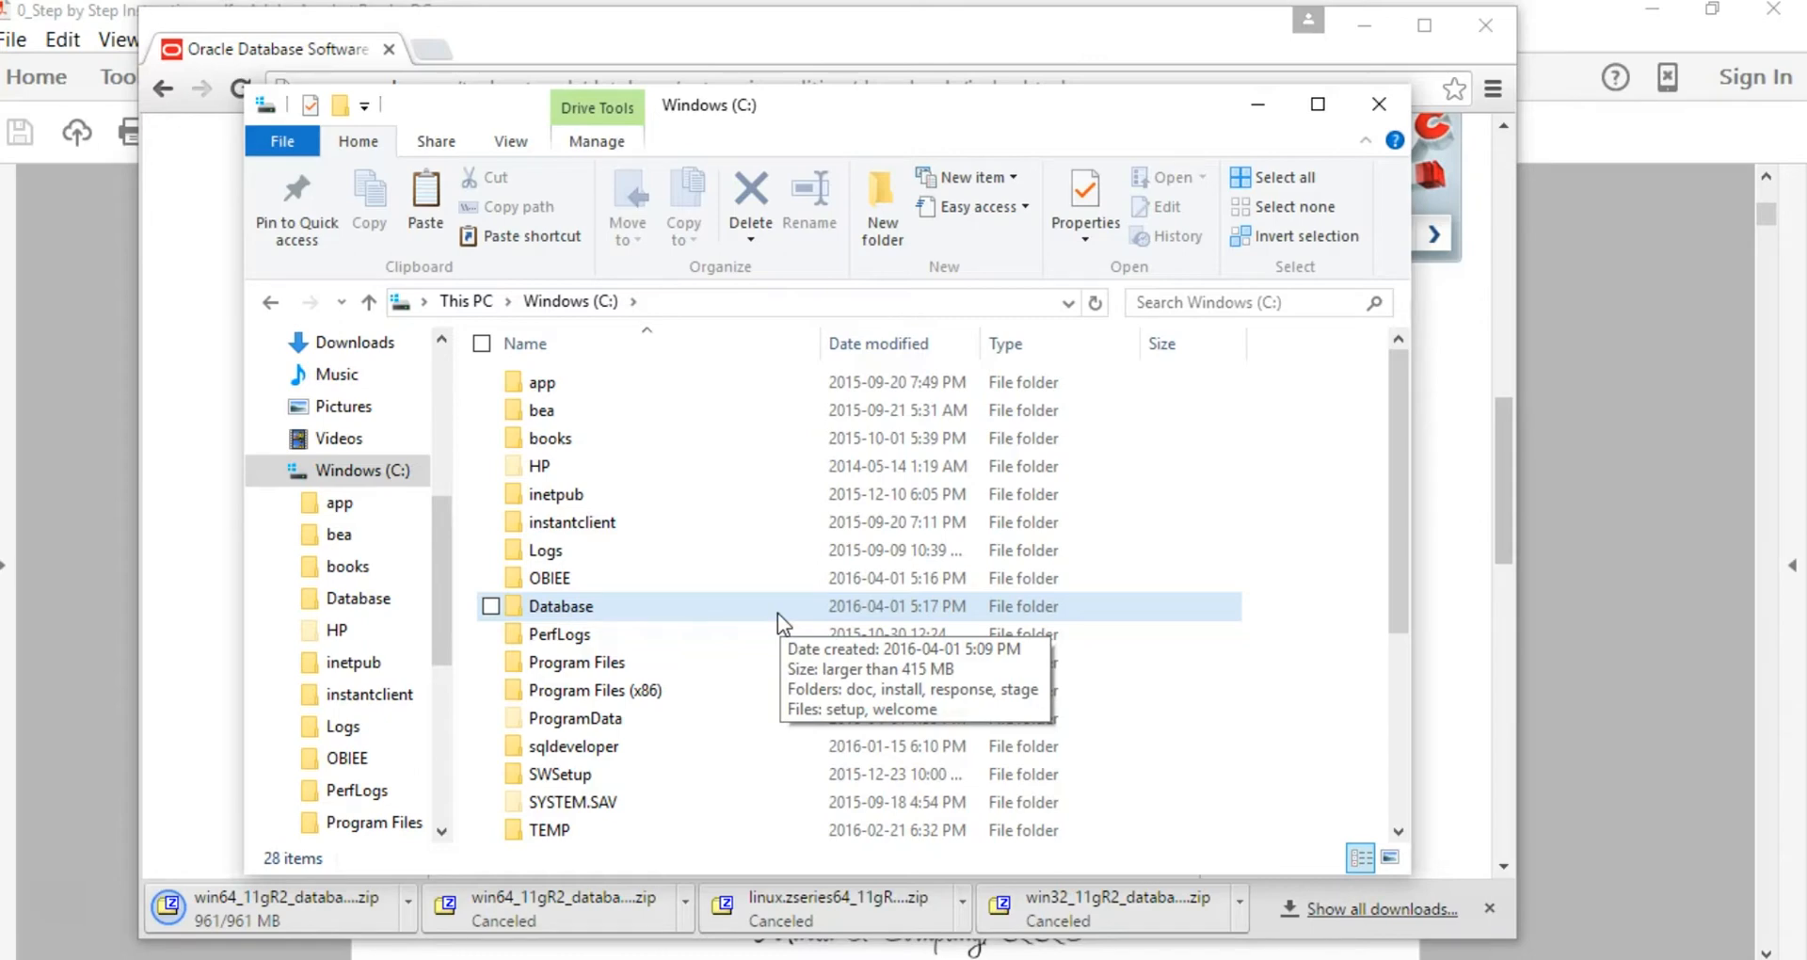
pyautogui.click(566, 607)
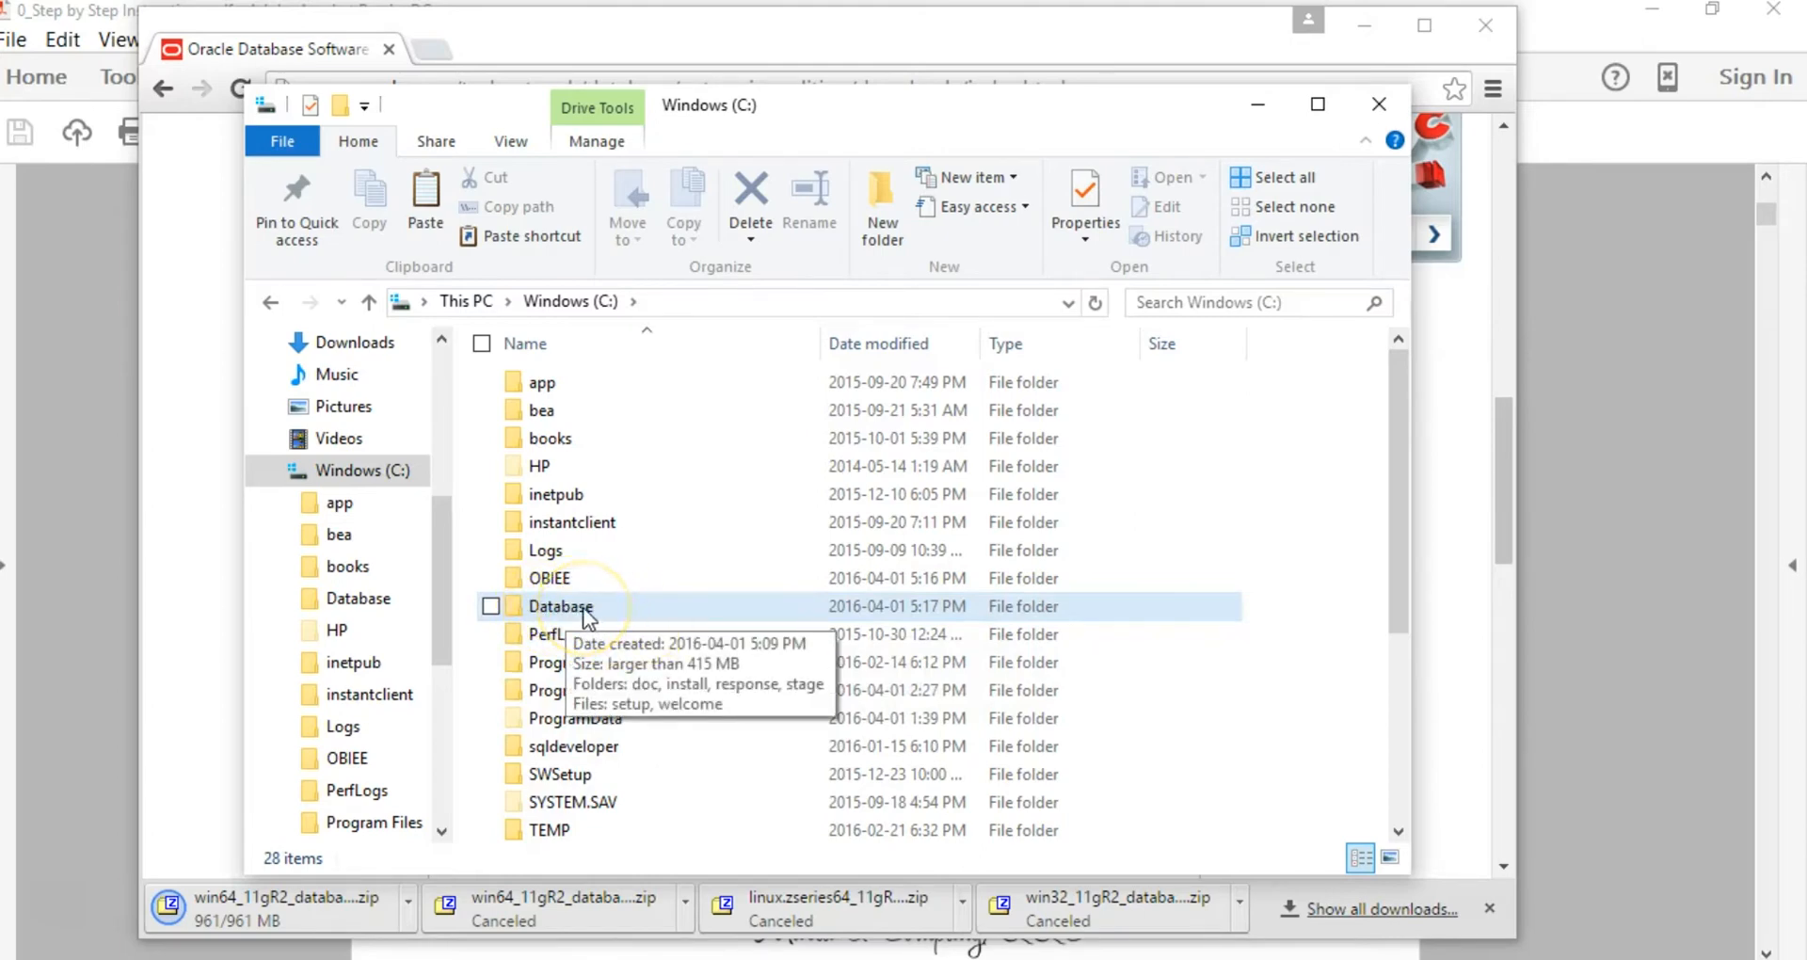
# Step: Run setup from the Database folder as administrator
pyautogui.doubleClick(584, 608)
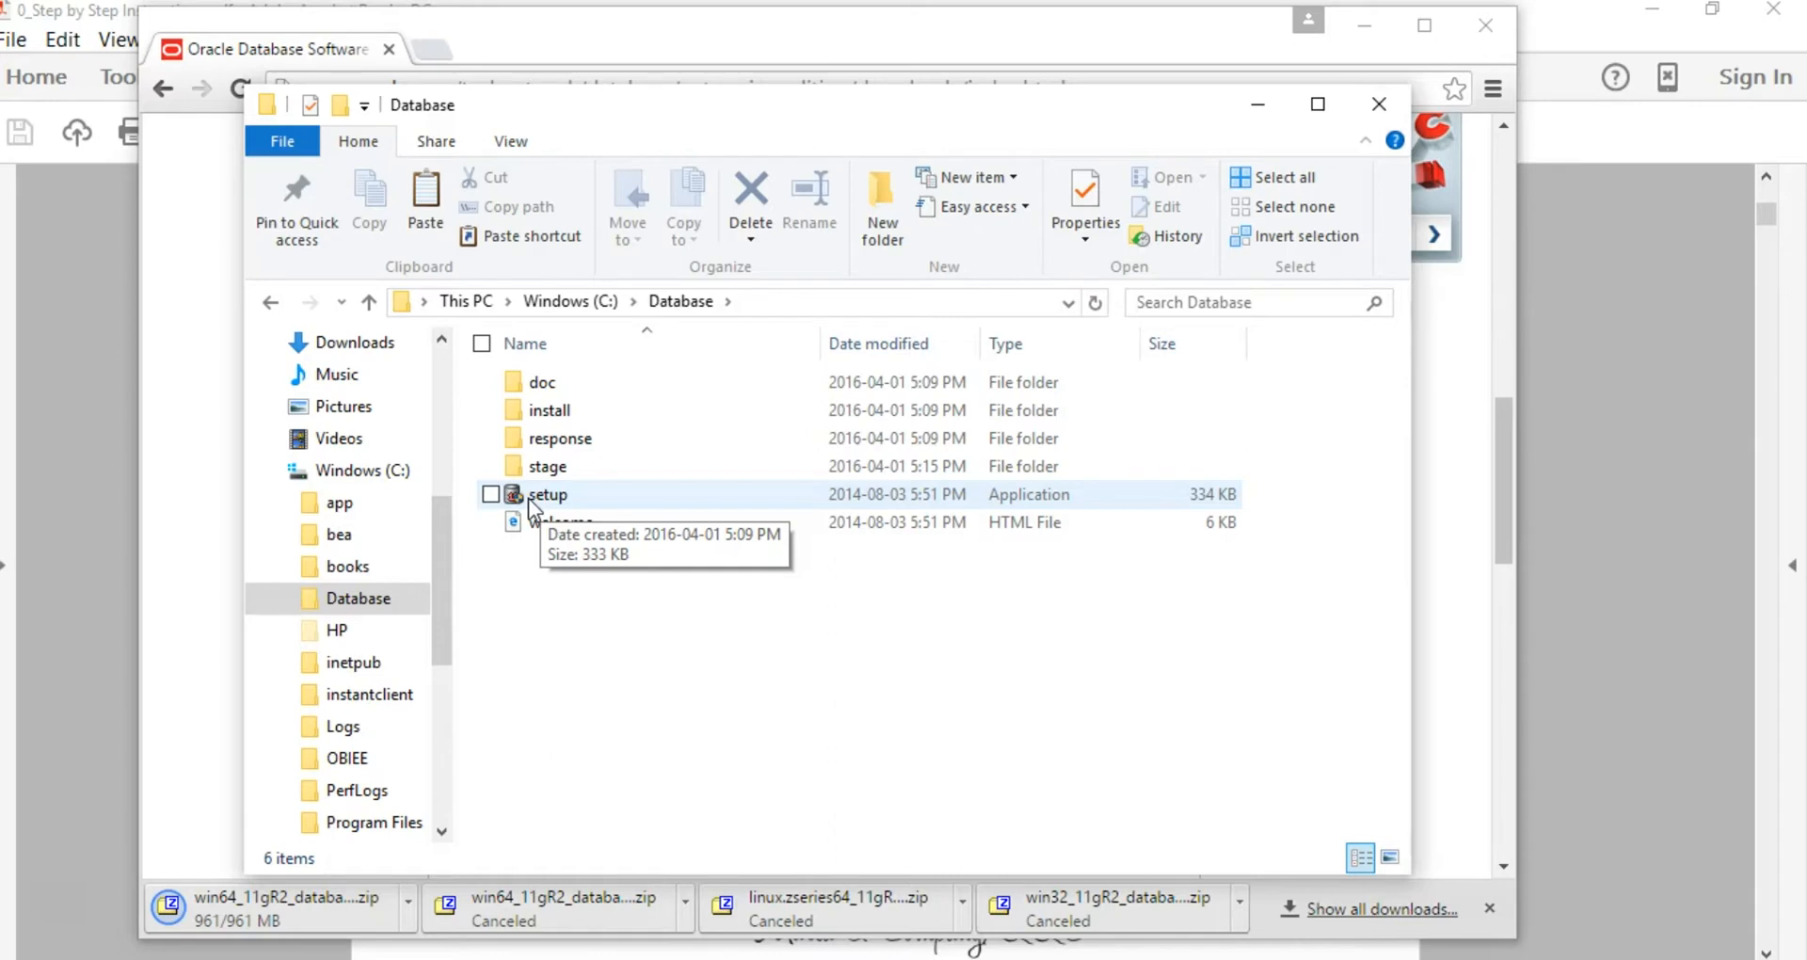
pyautogui.click(528, 499)
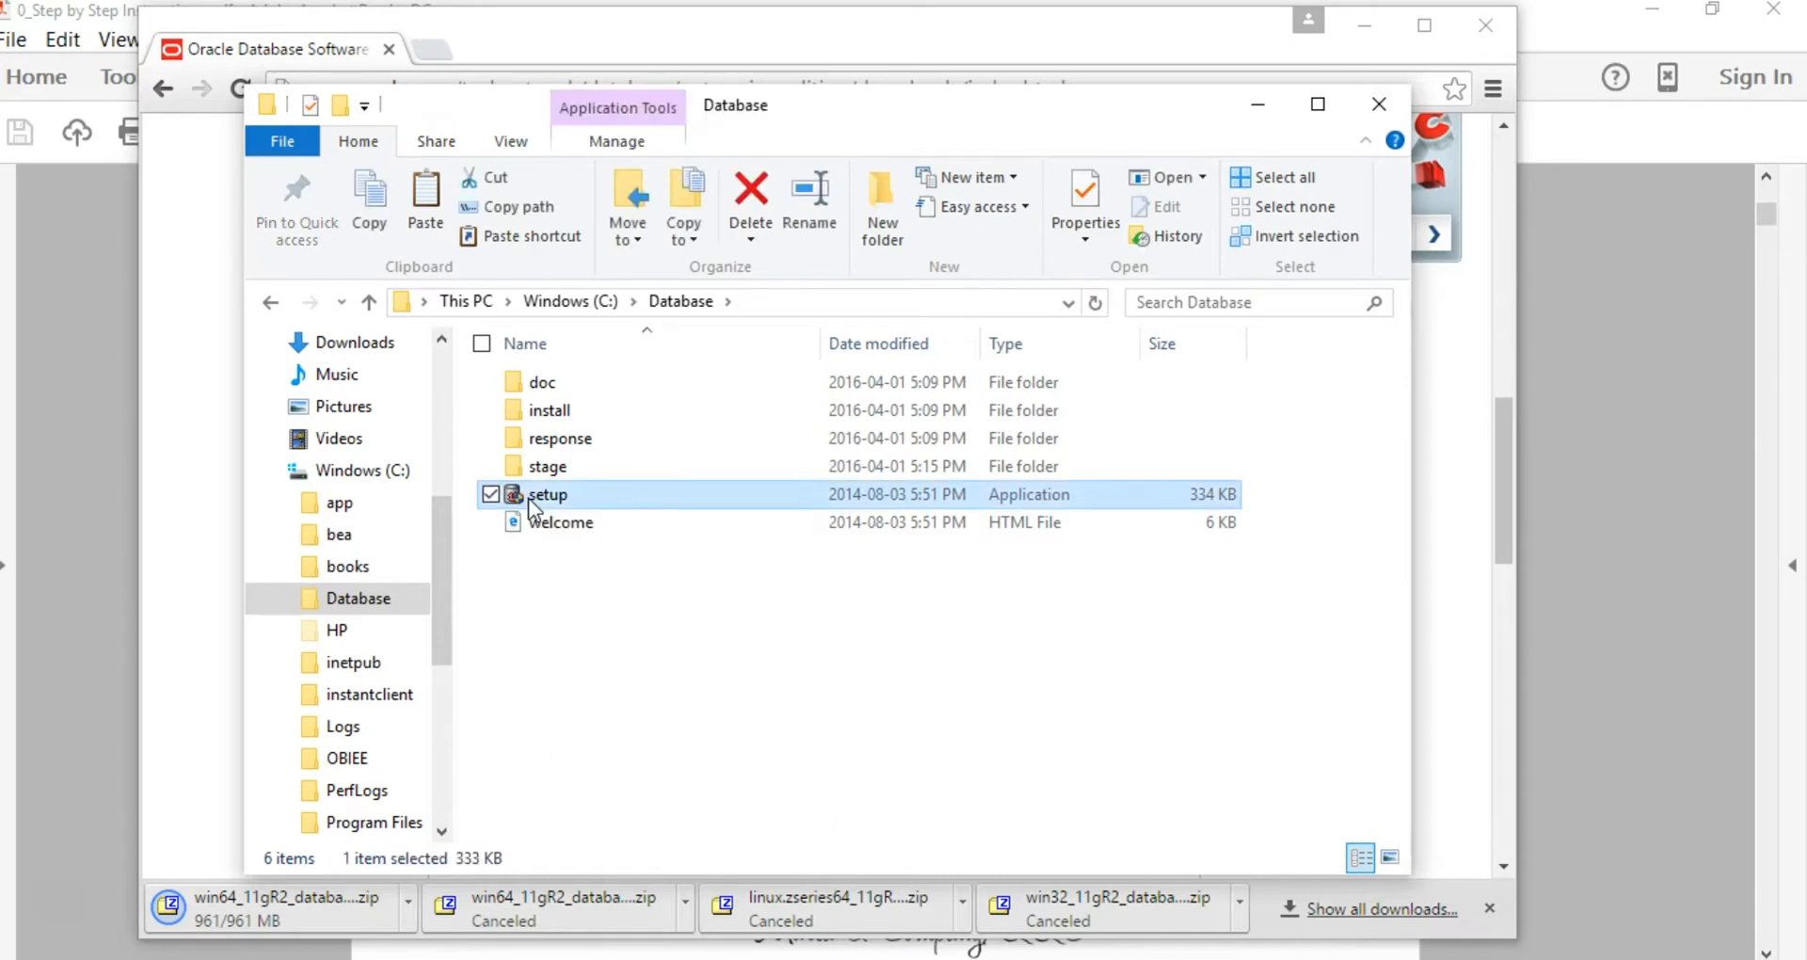
pyautogui.rightClick(528, 502)
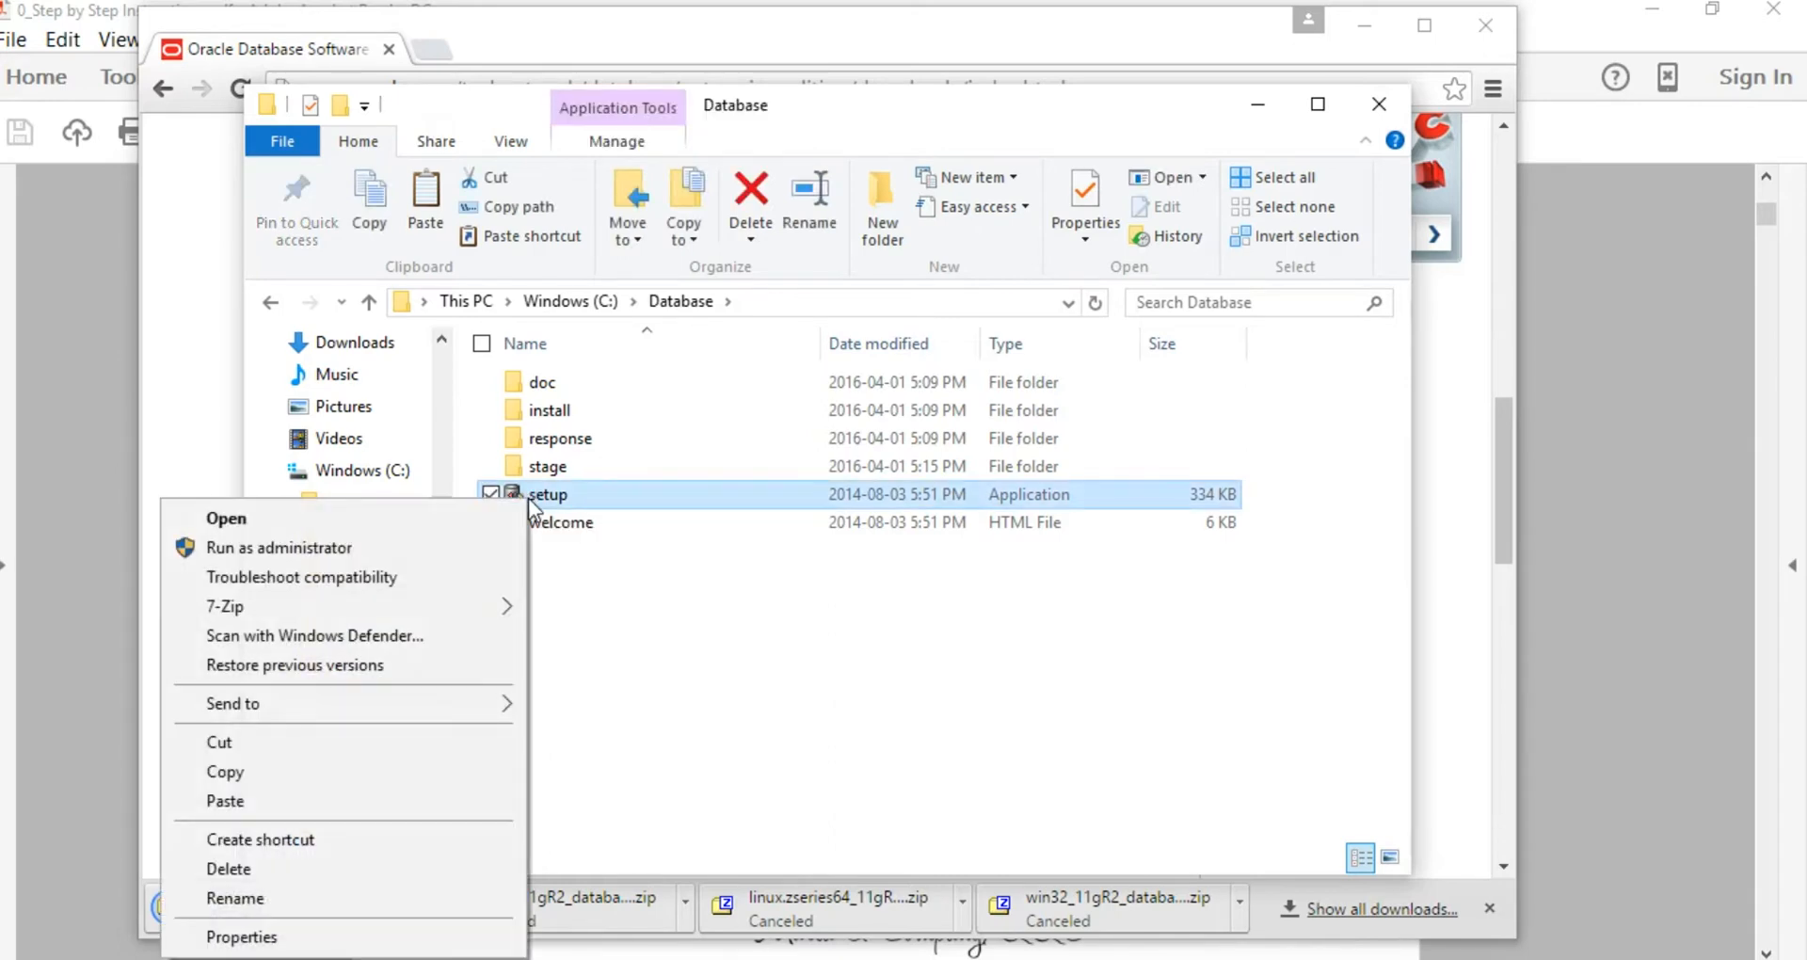
pyautogui.click(345, 548)
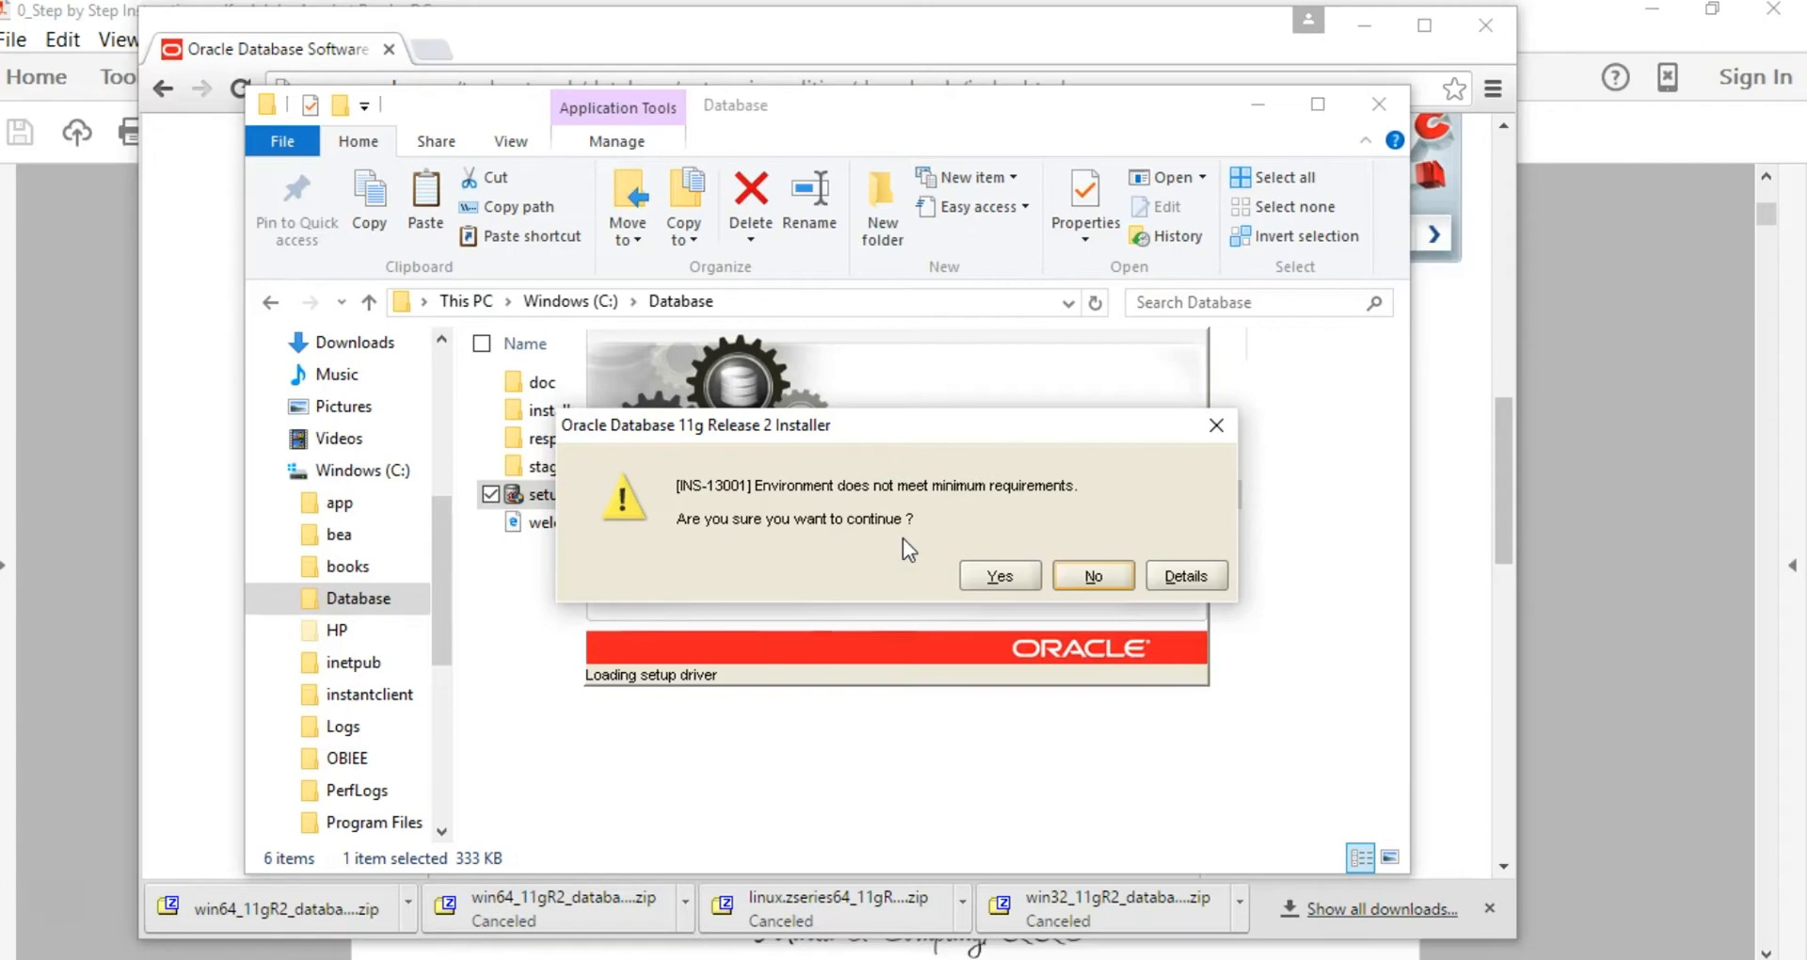
# Step: Accept the INS-13001 warning, decline security updates, and proceed without an email address
pyautogui.click(986, 578)
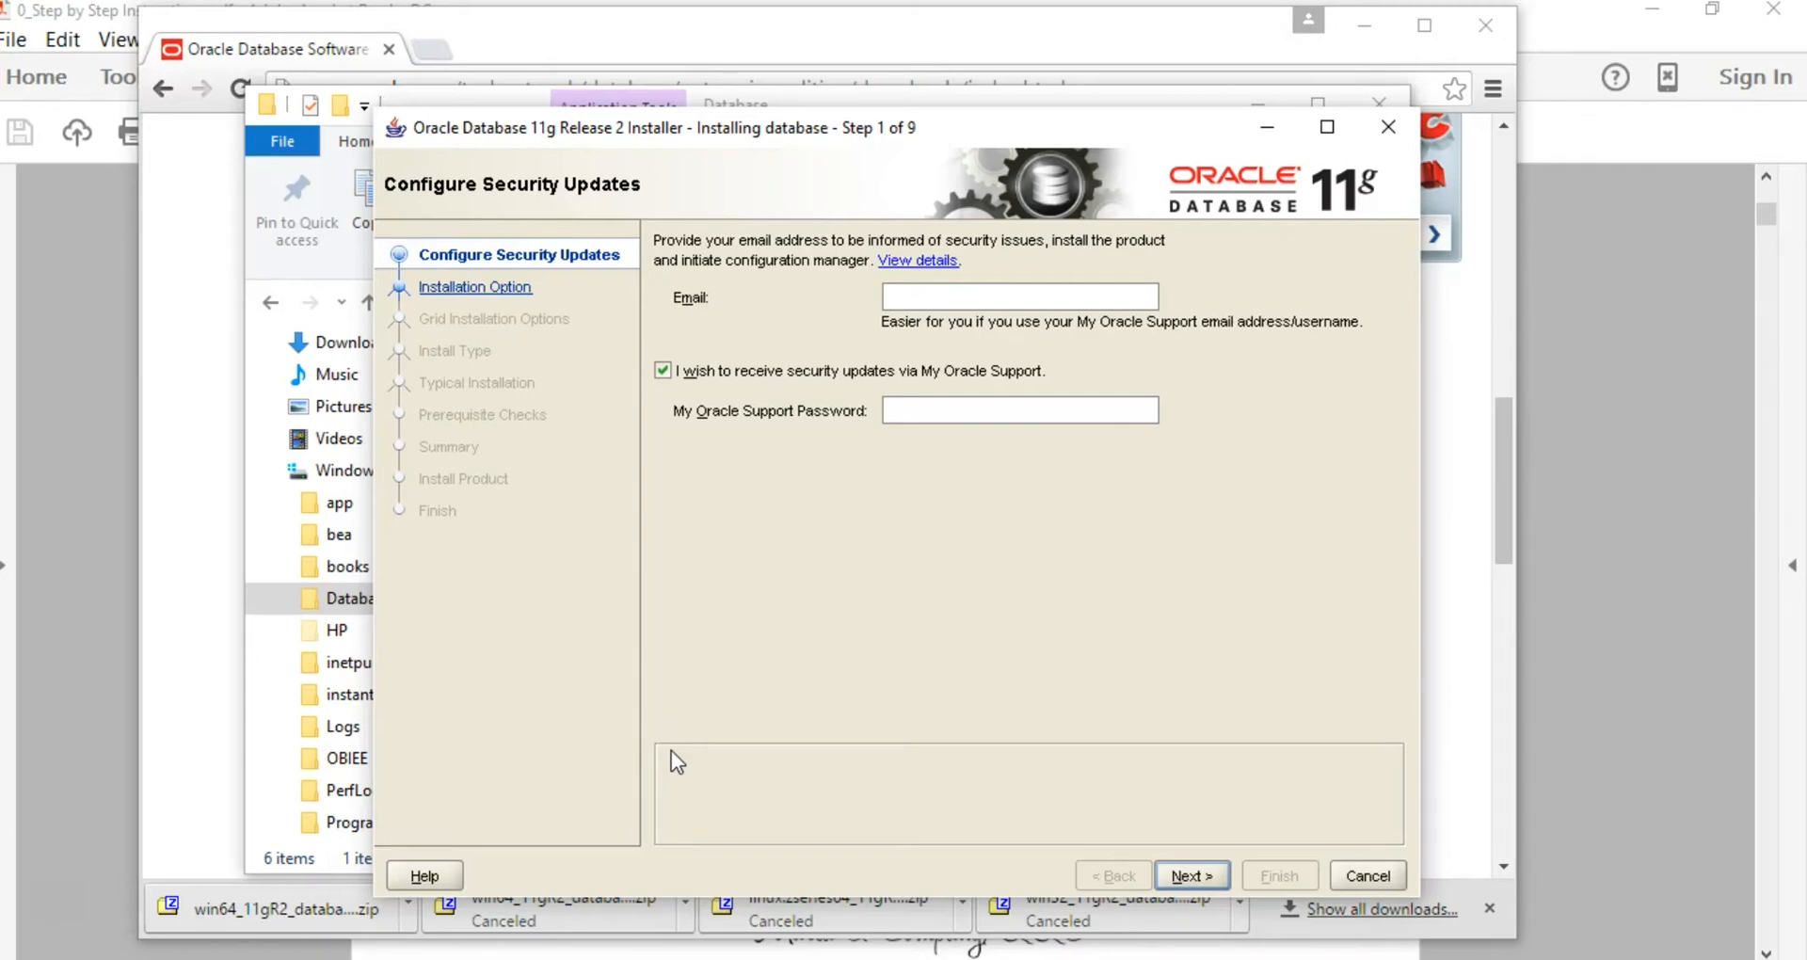
pyautogui.click(666, 374)
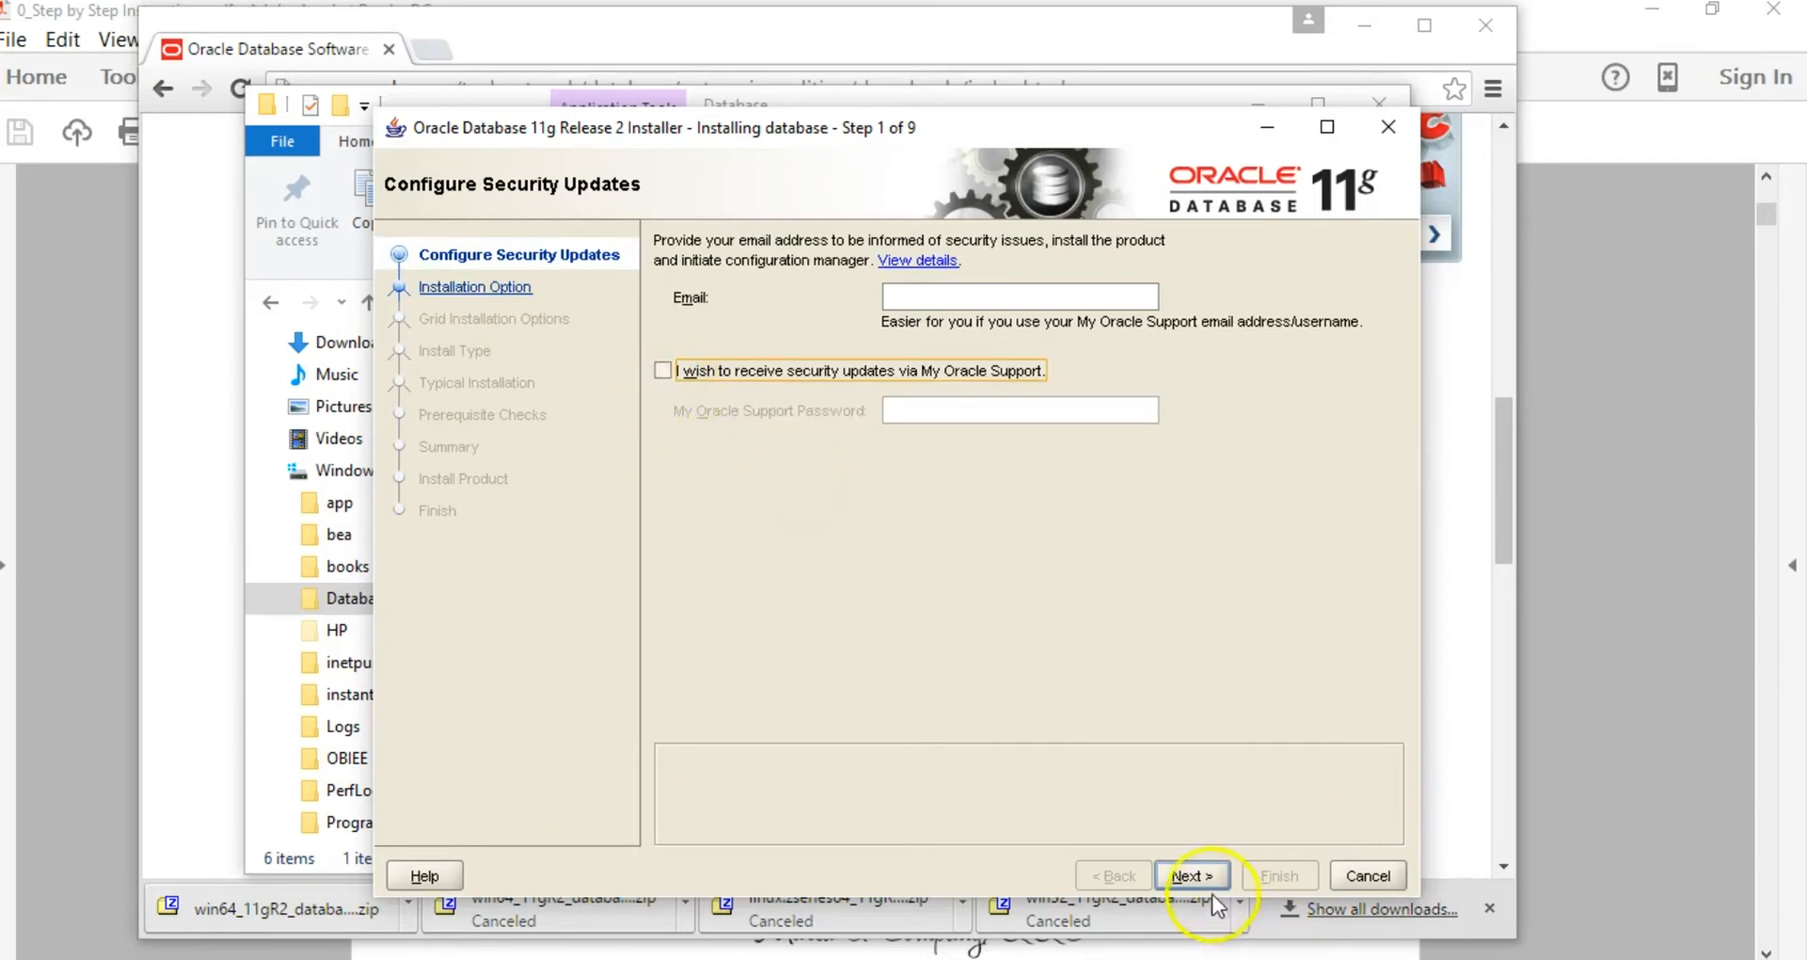
pyautogui.click(1191, 875)
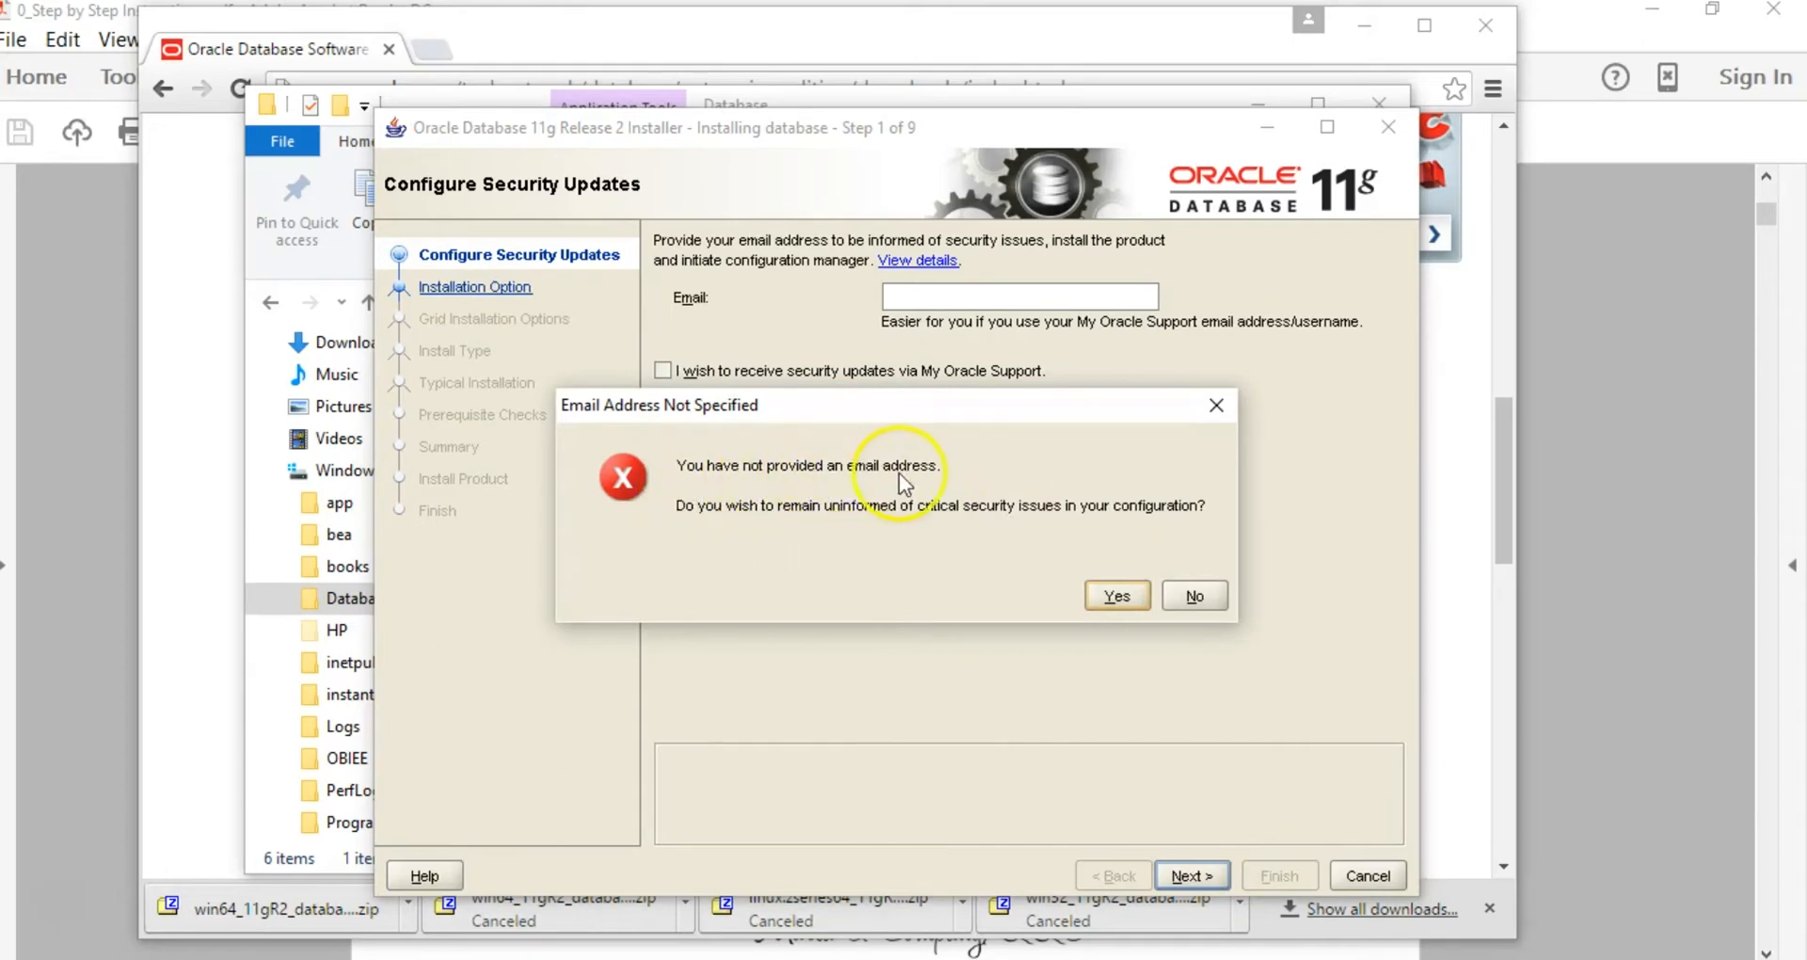
pyautogui.click(1118, 599)
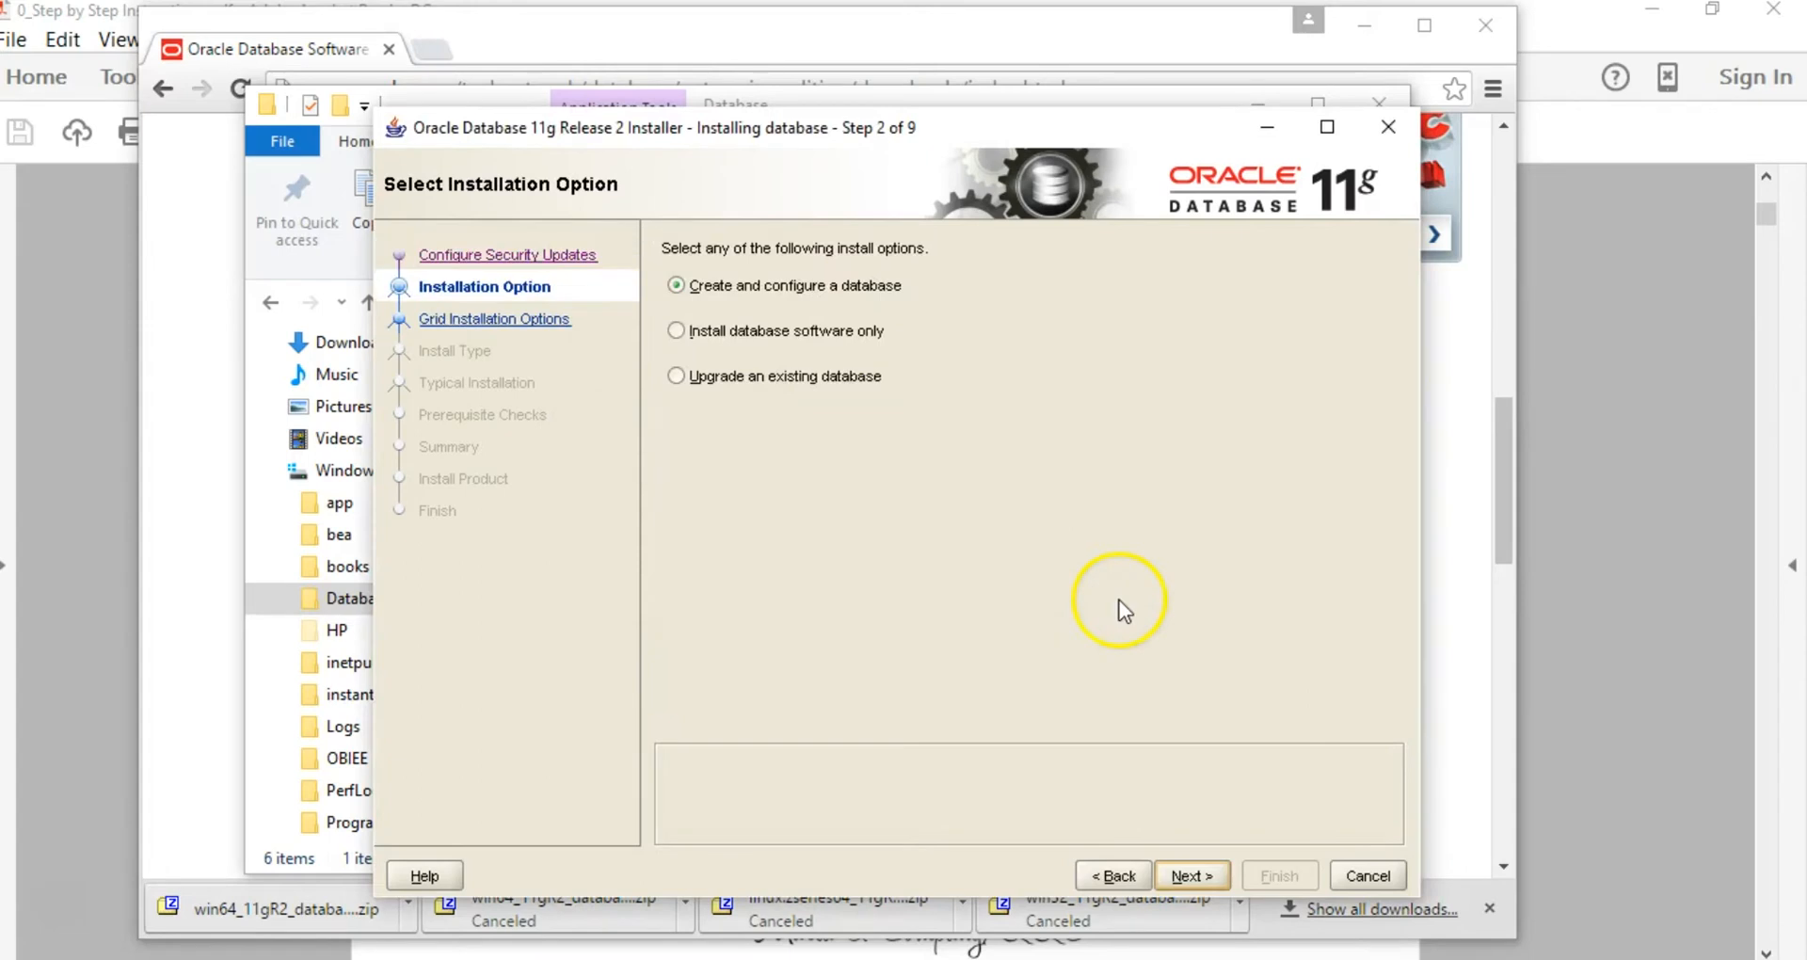
# Step: Choose Create and configure a database with a Desktop Class installation
pyautogui.click(704, 288)
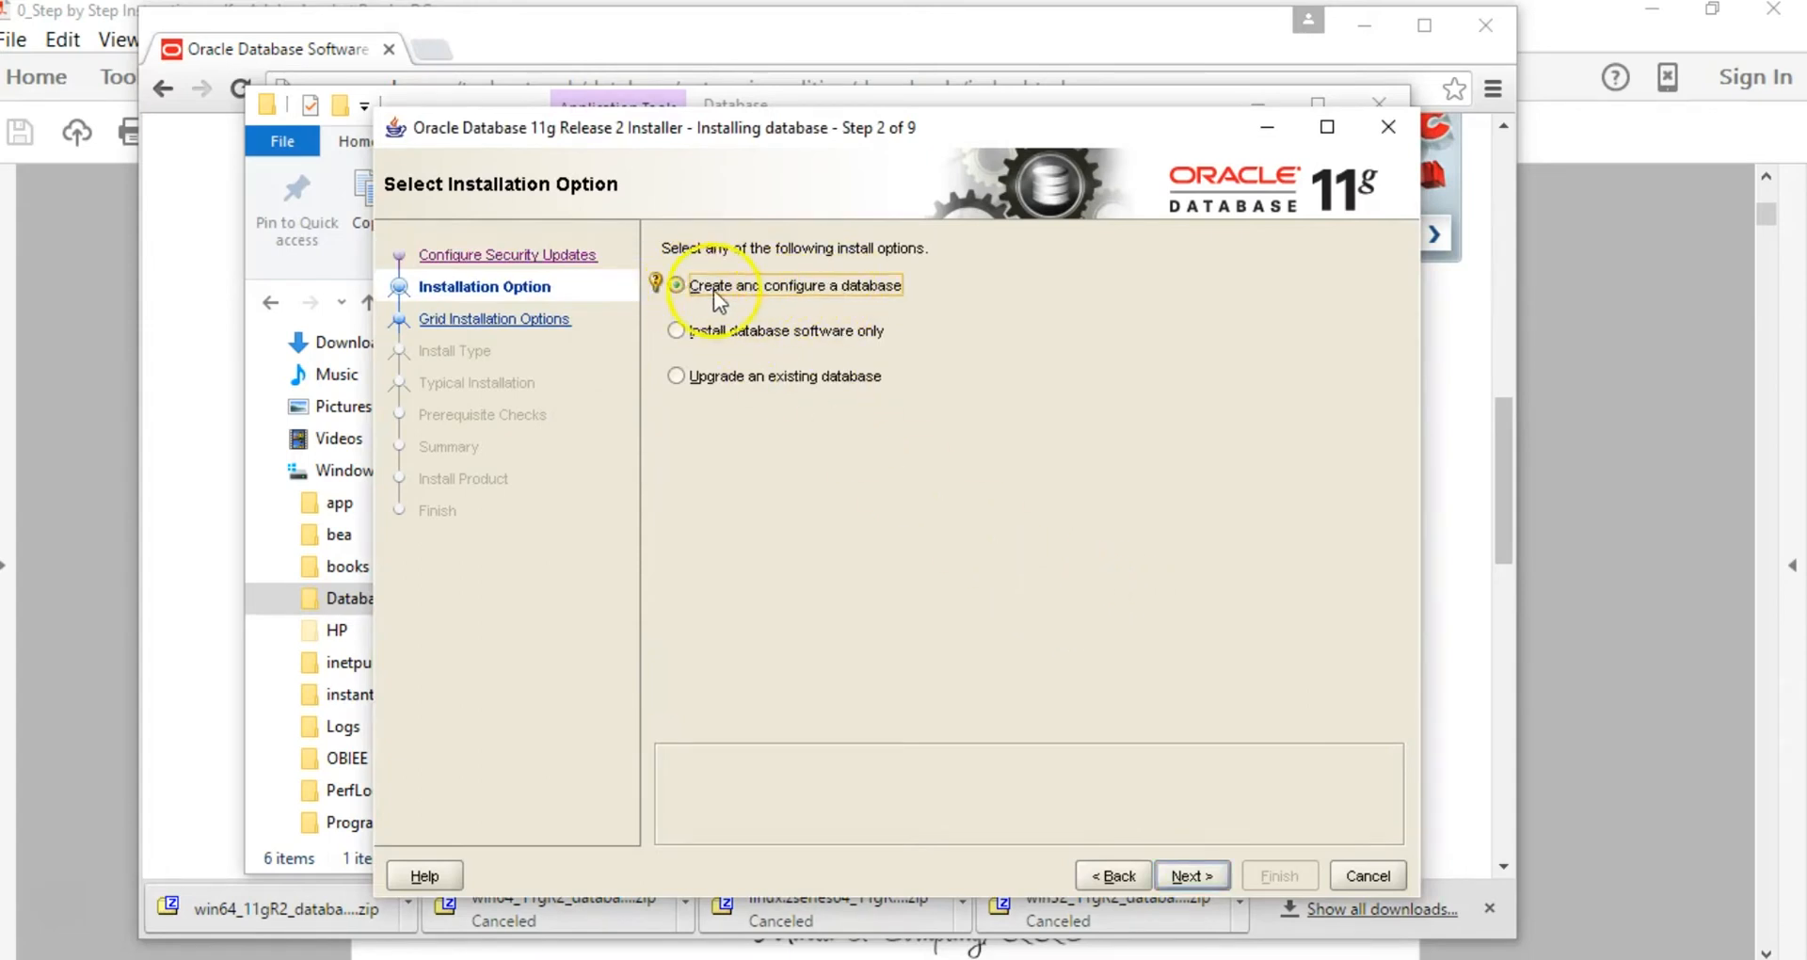
pyautogui.click(1191, 876)
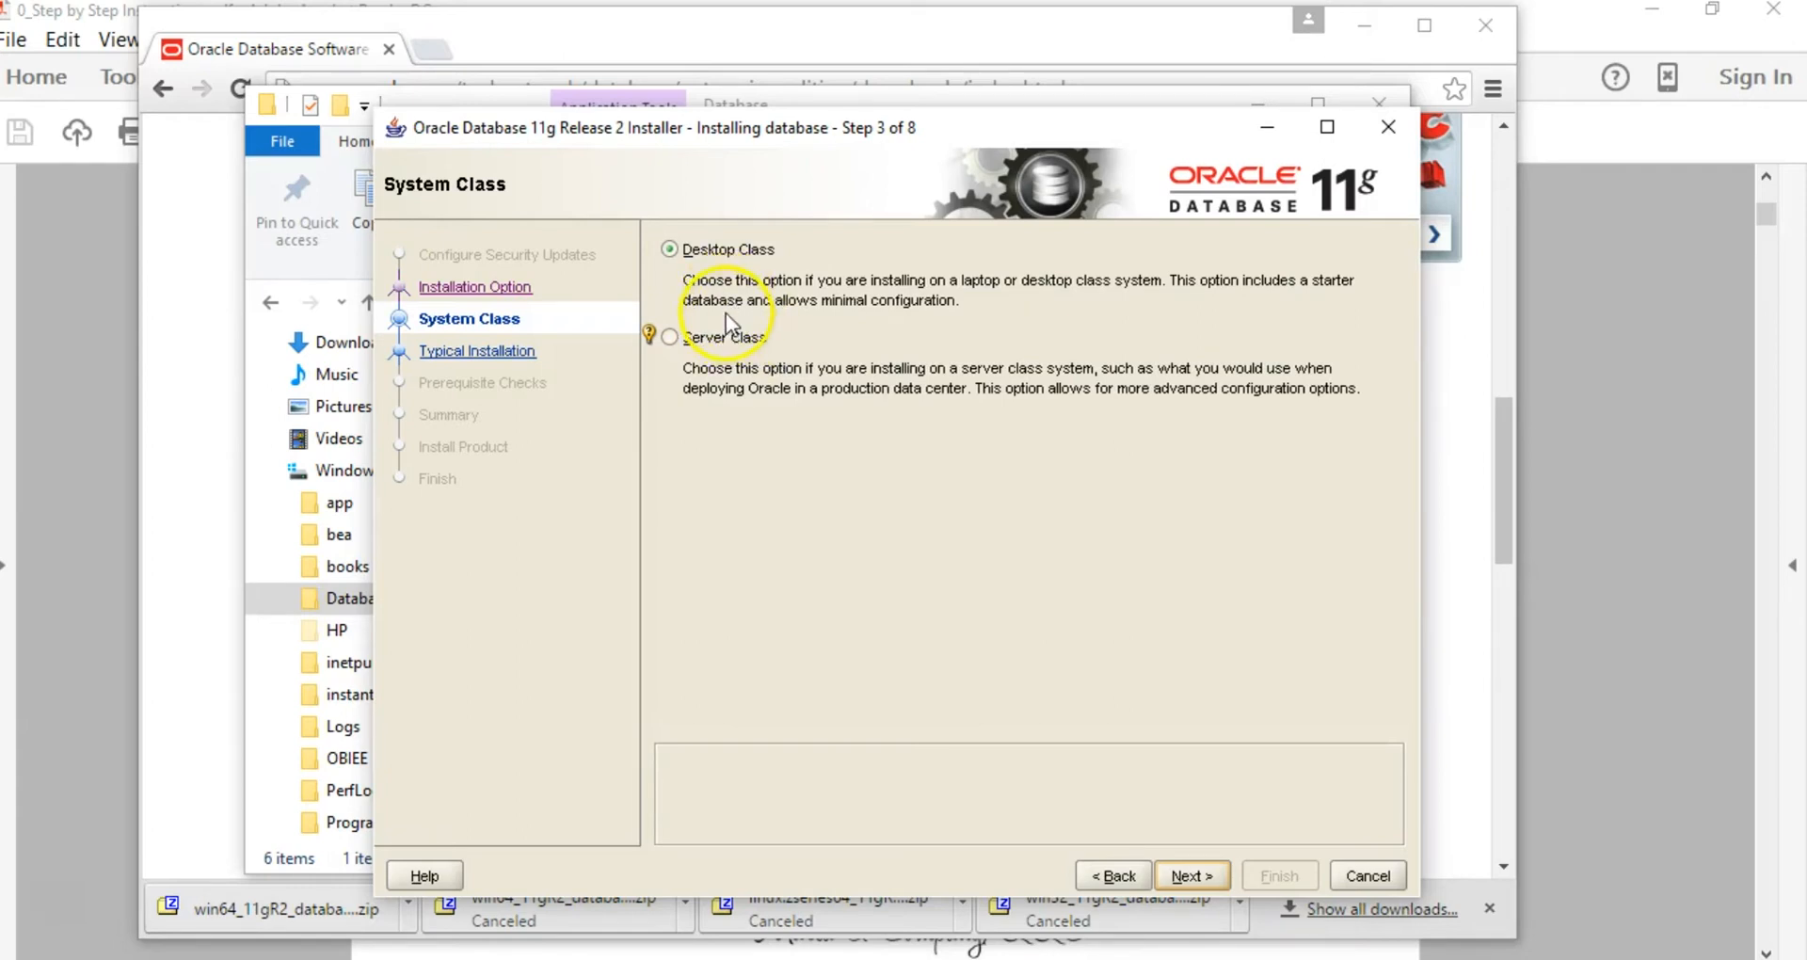
pyautogui.click(670, 250)
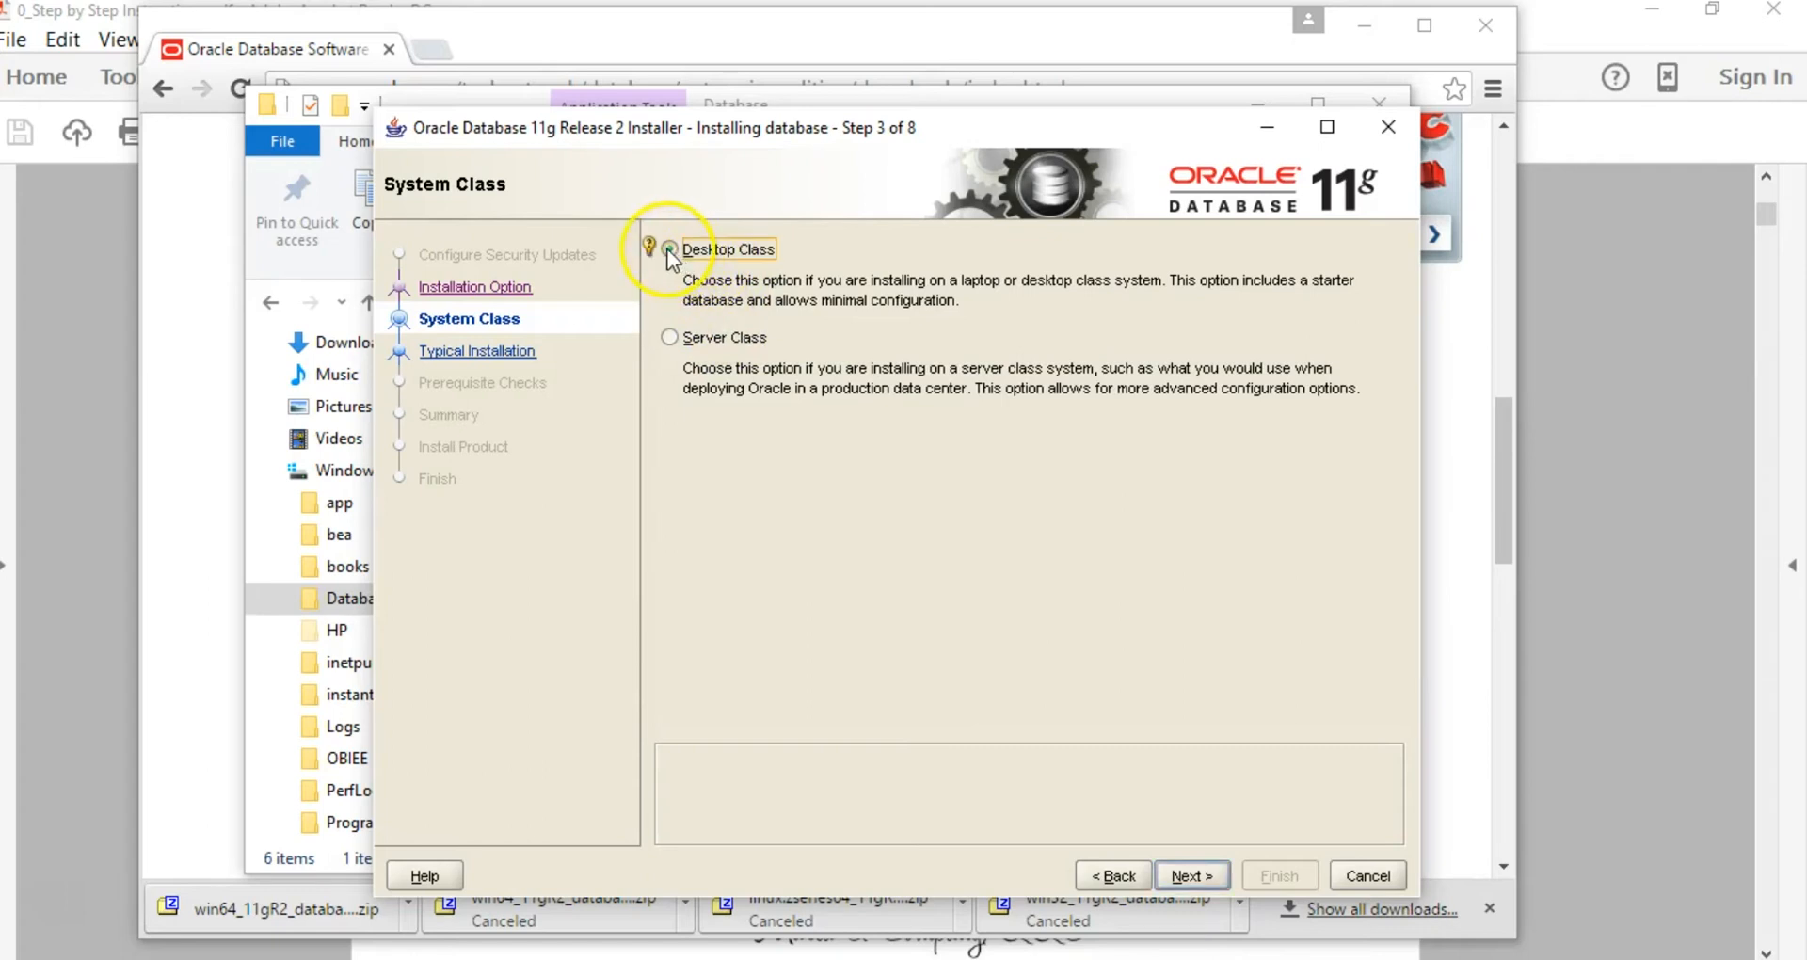
pyautogui.click(1193, 873)
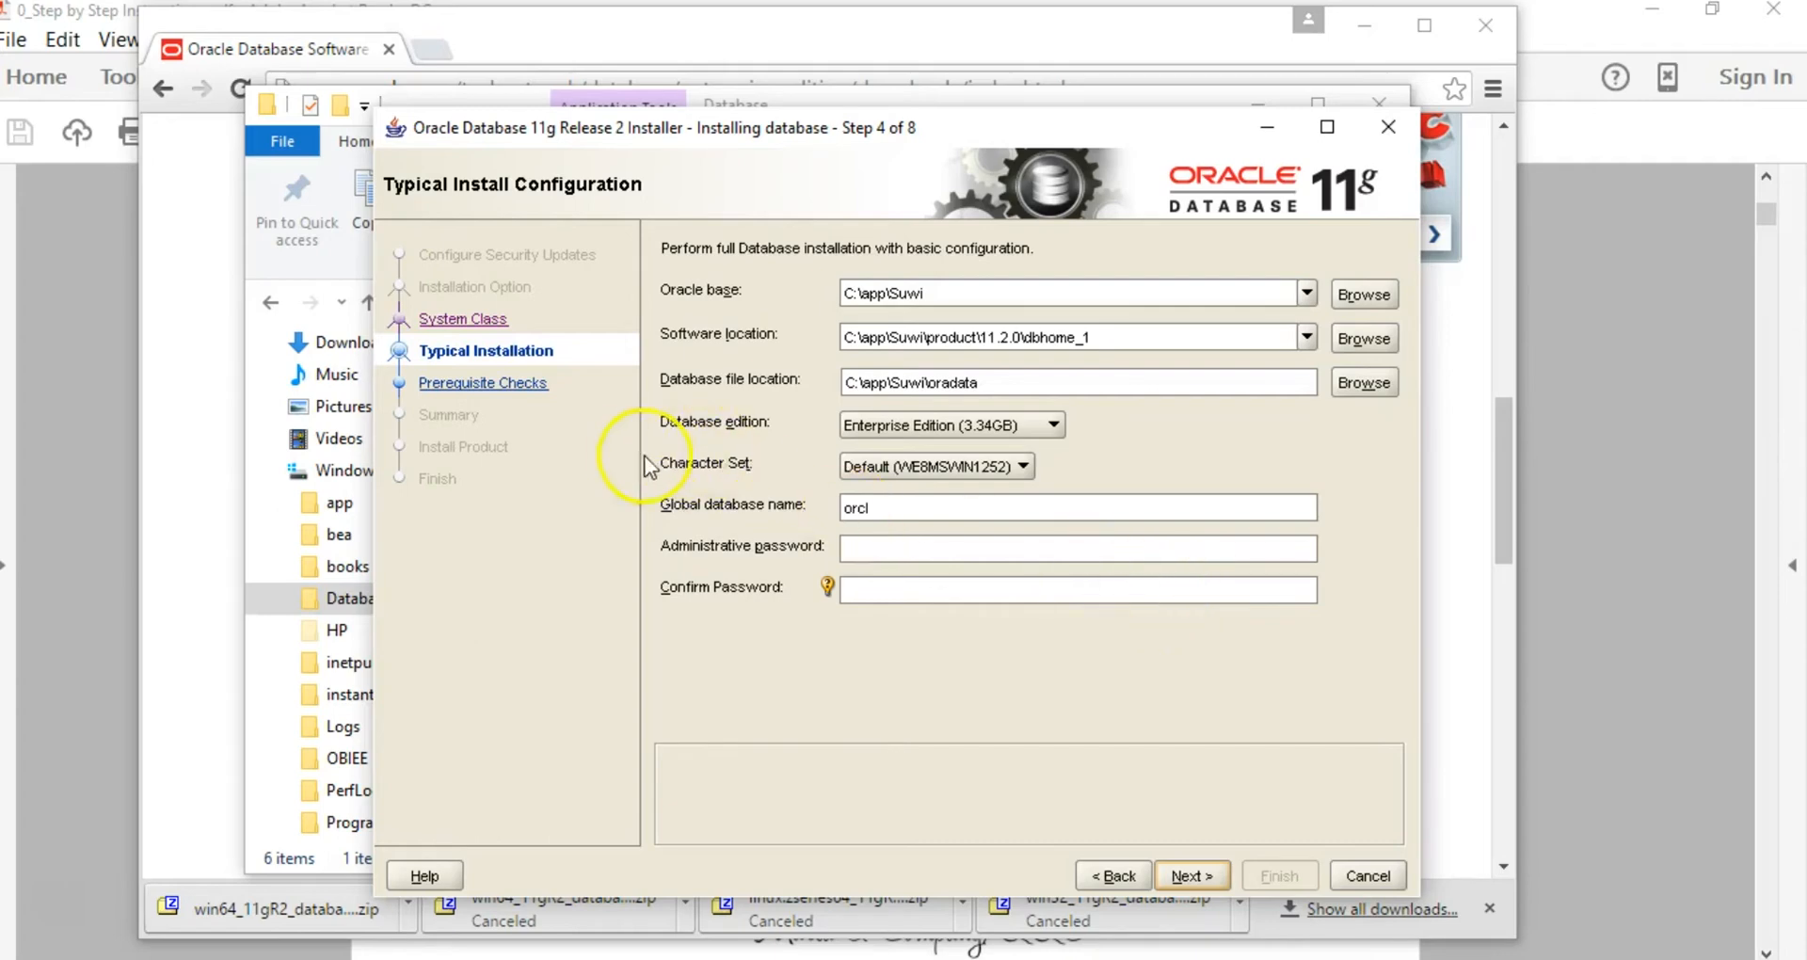
# Step: Set the character set to Unicode (AL32UTF8) and enter and confirm the administrative password
pyautogui.click(1021, 467)
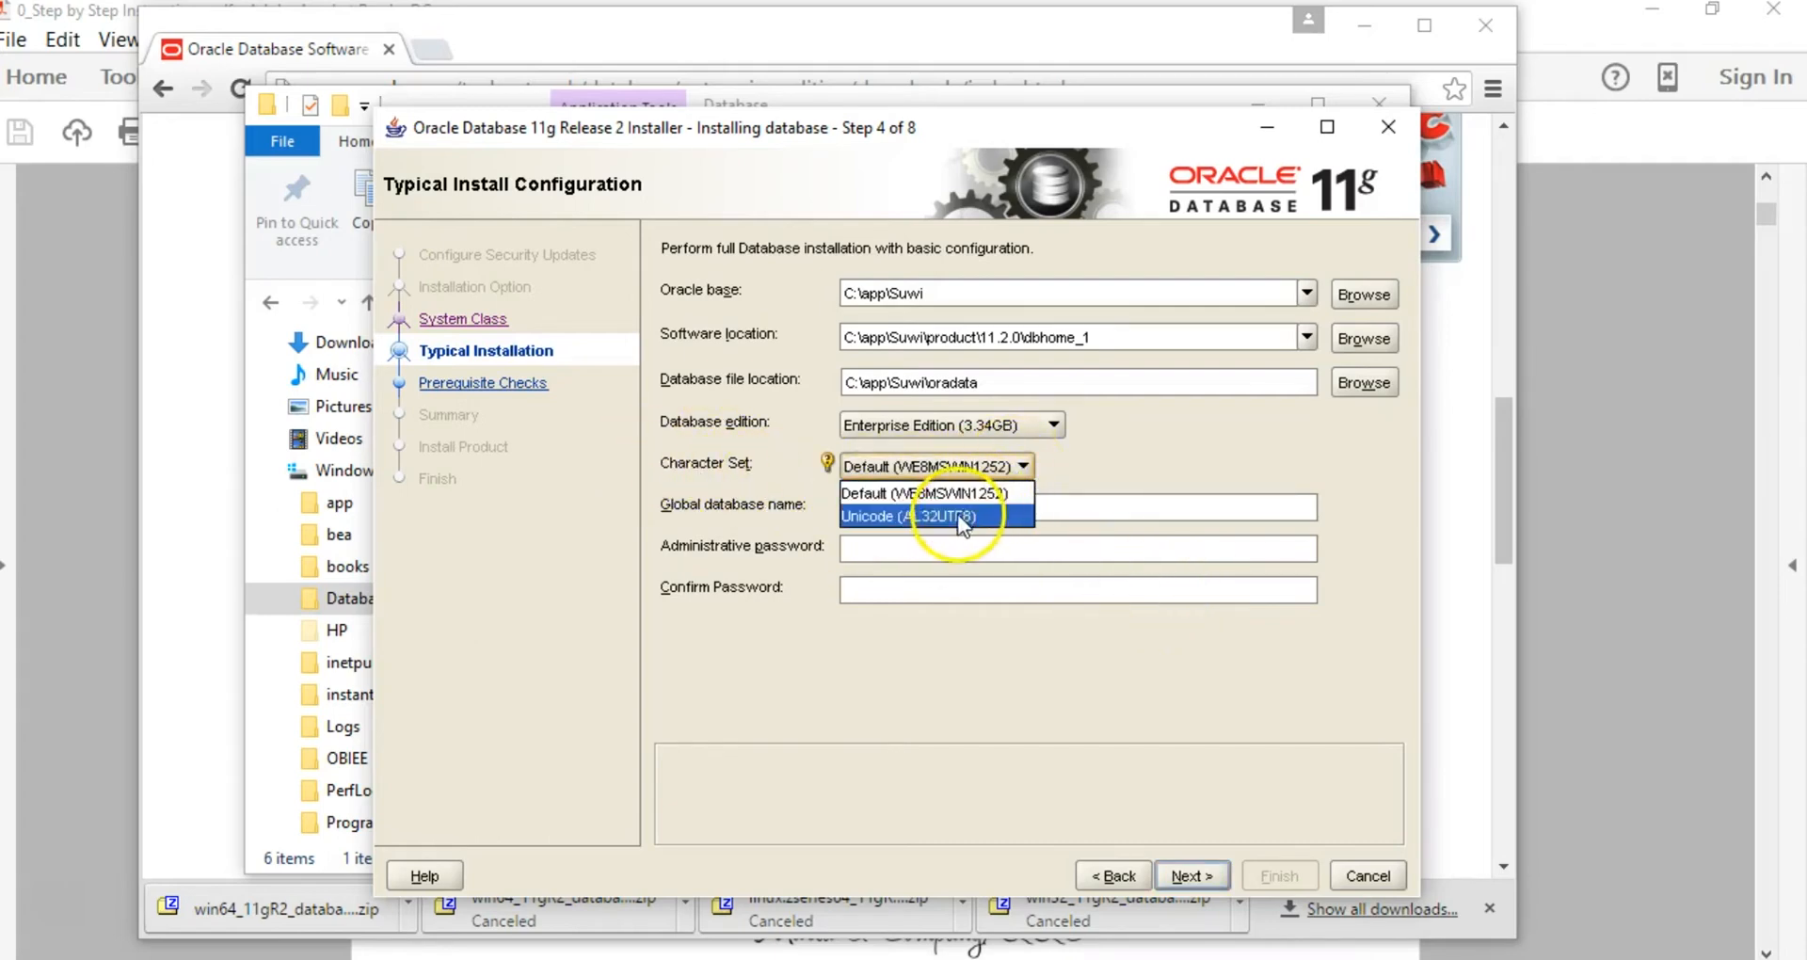
pyautogui.click(922, 519)
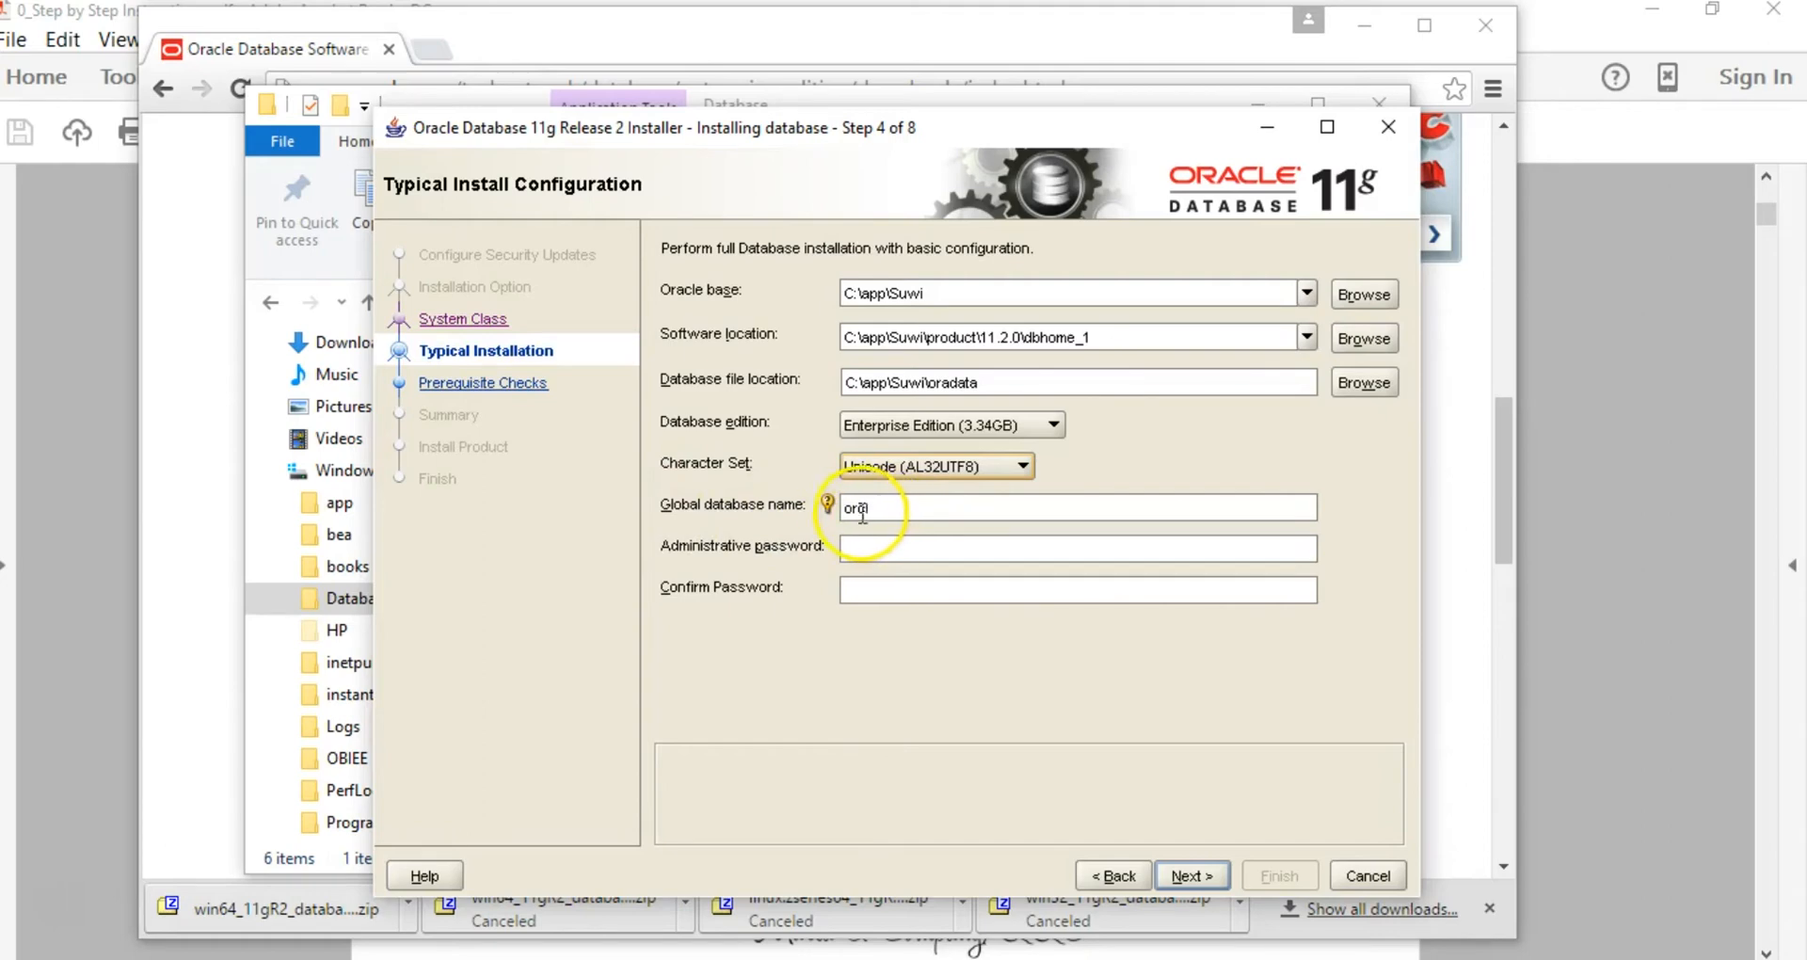
pyautogui.click(889, 548)
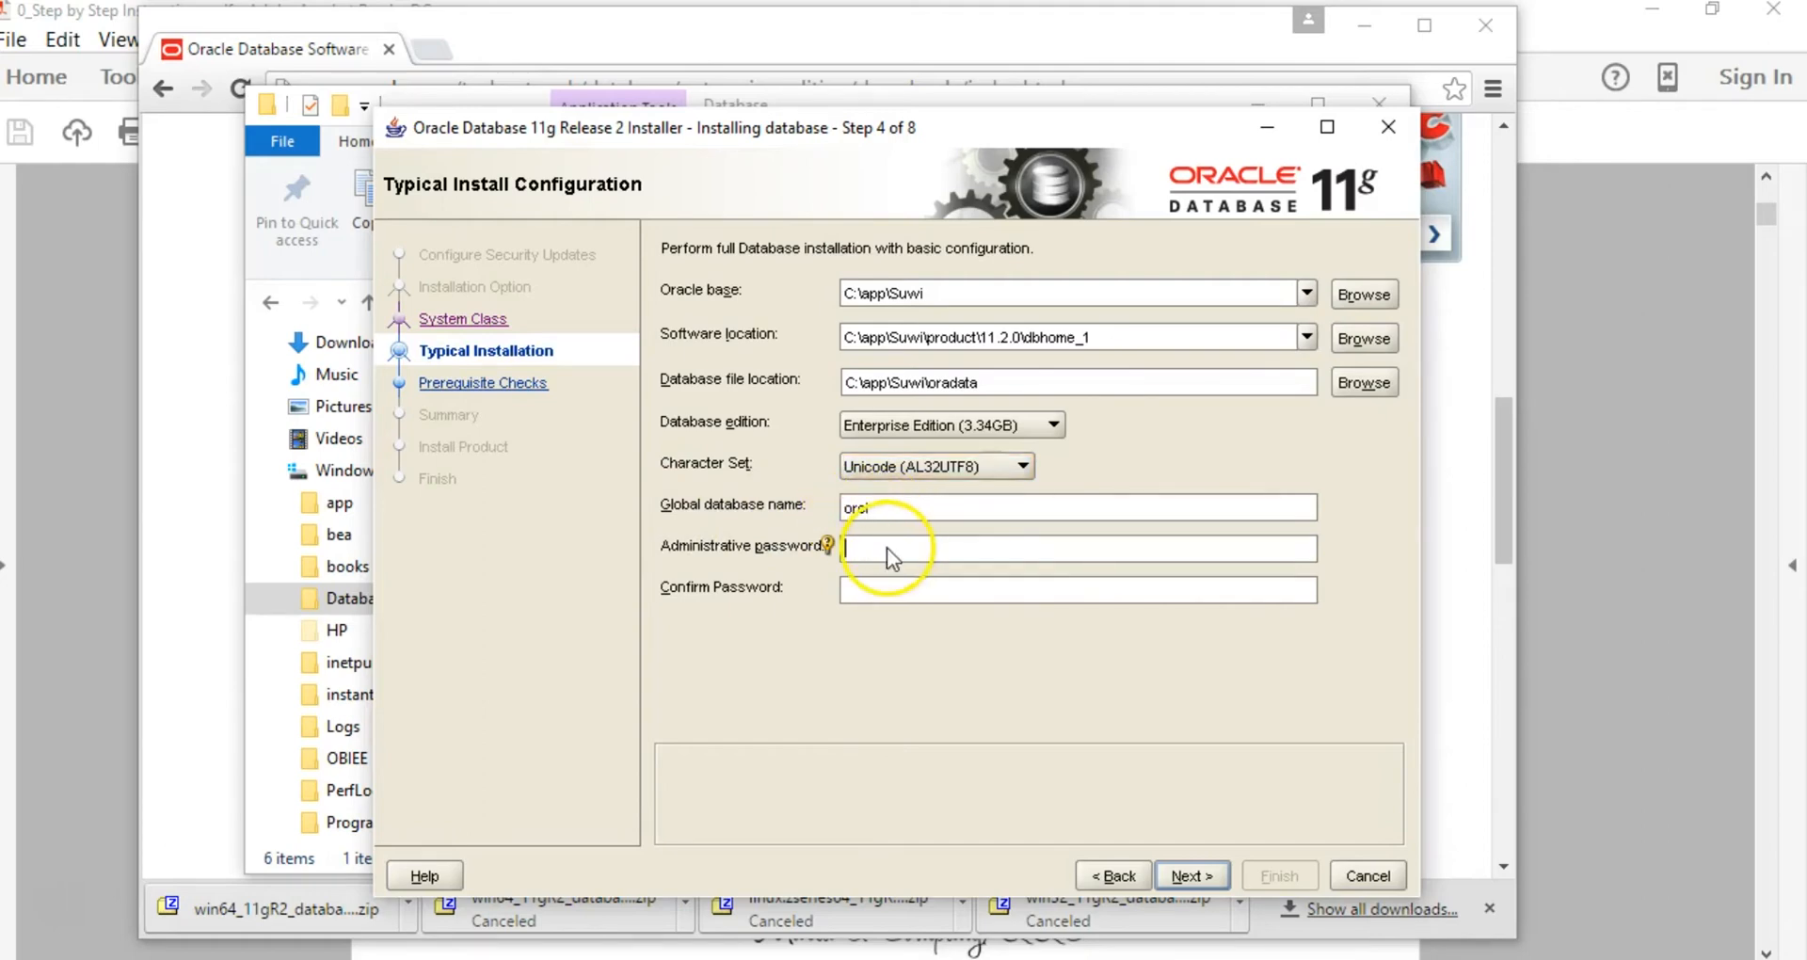
pyautogui.click(998, 546)
pyautogui.write('manager')
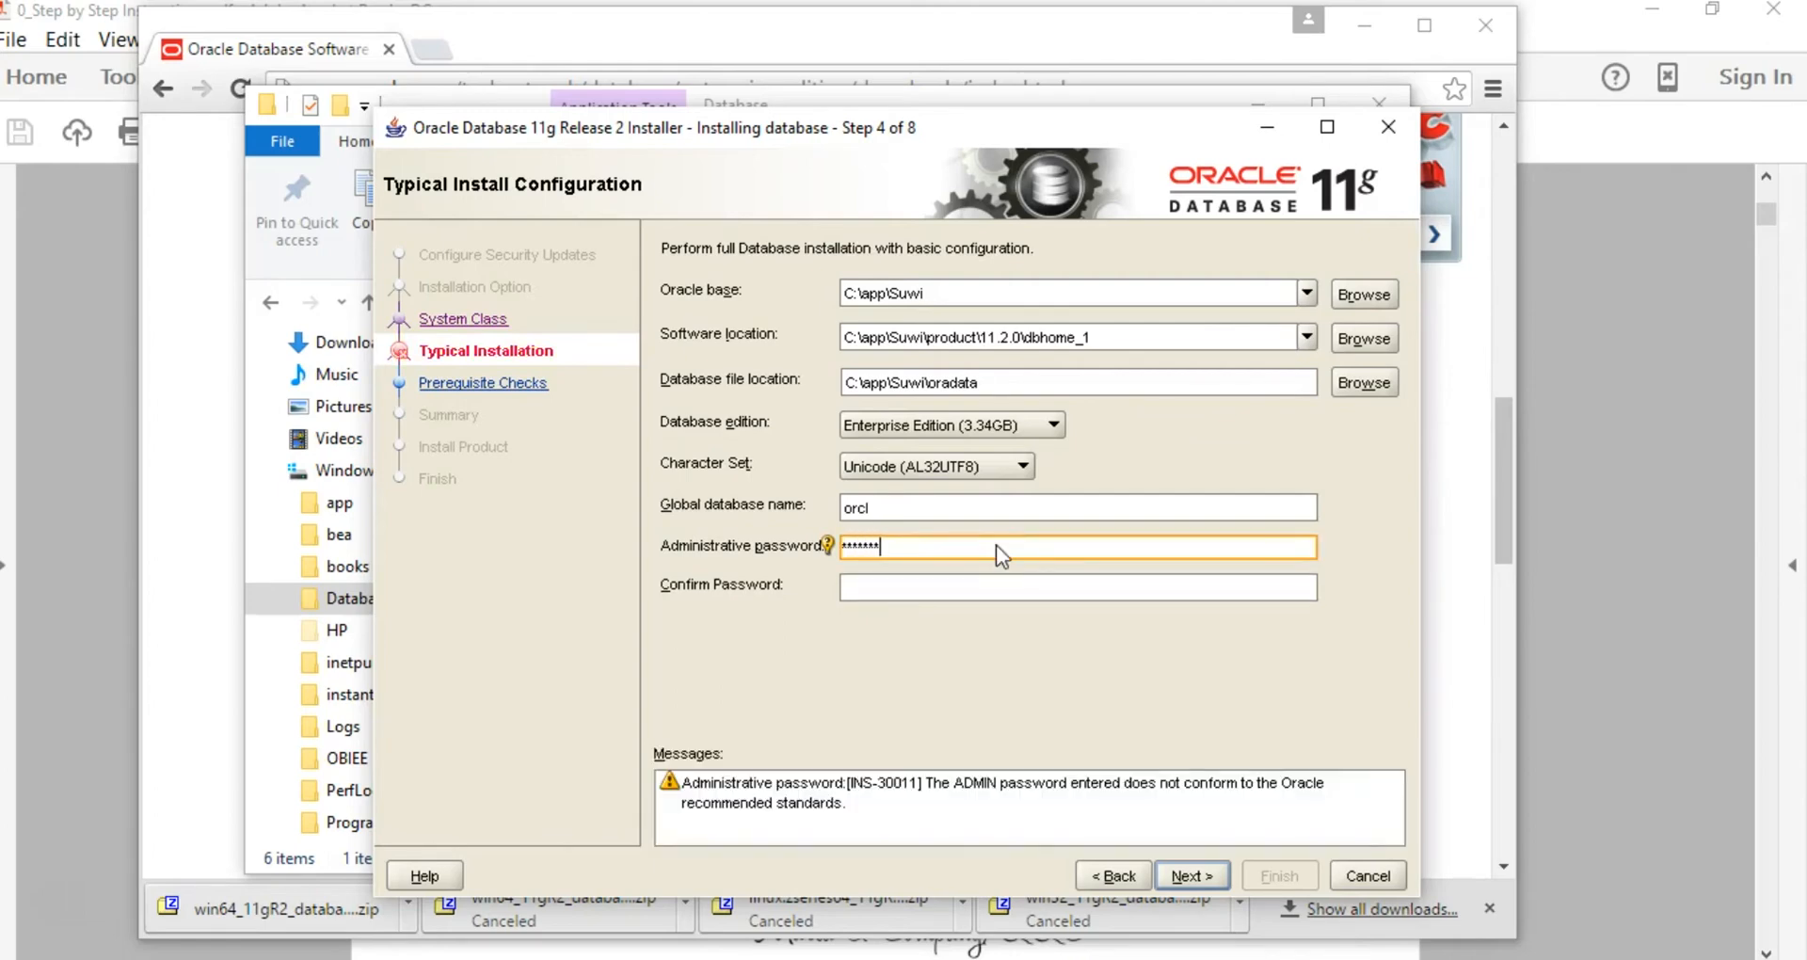
pyautogui.write('1')
pyautogui.press('Tab')
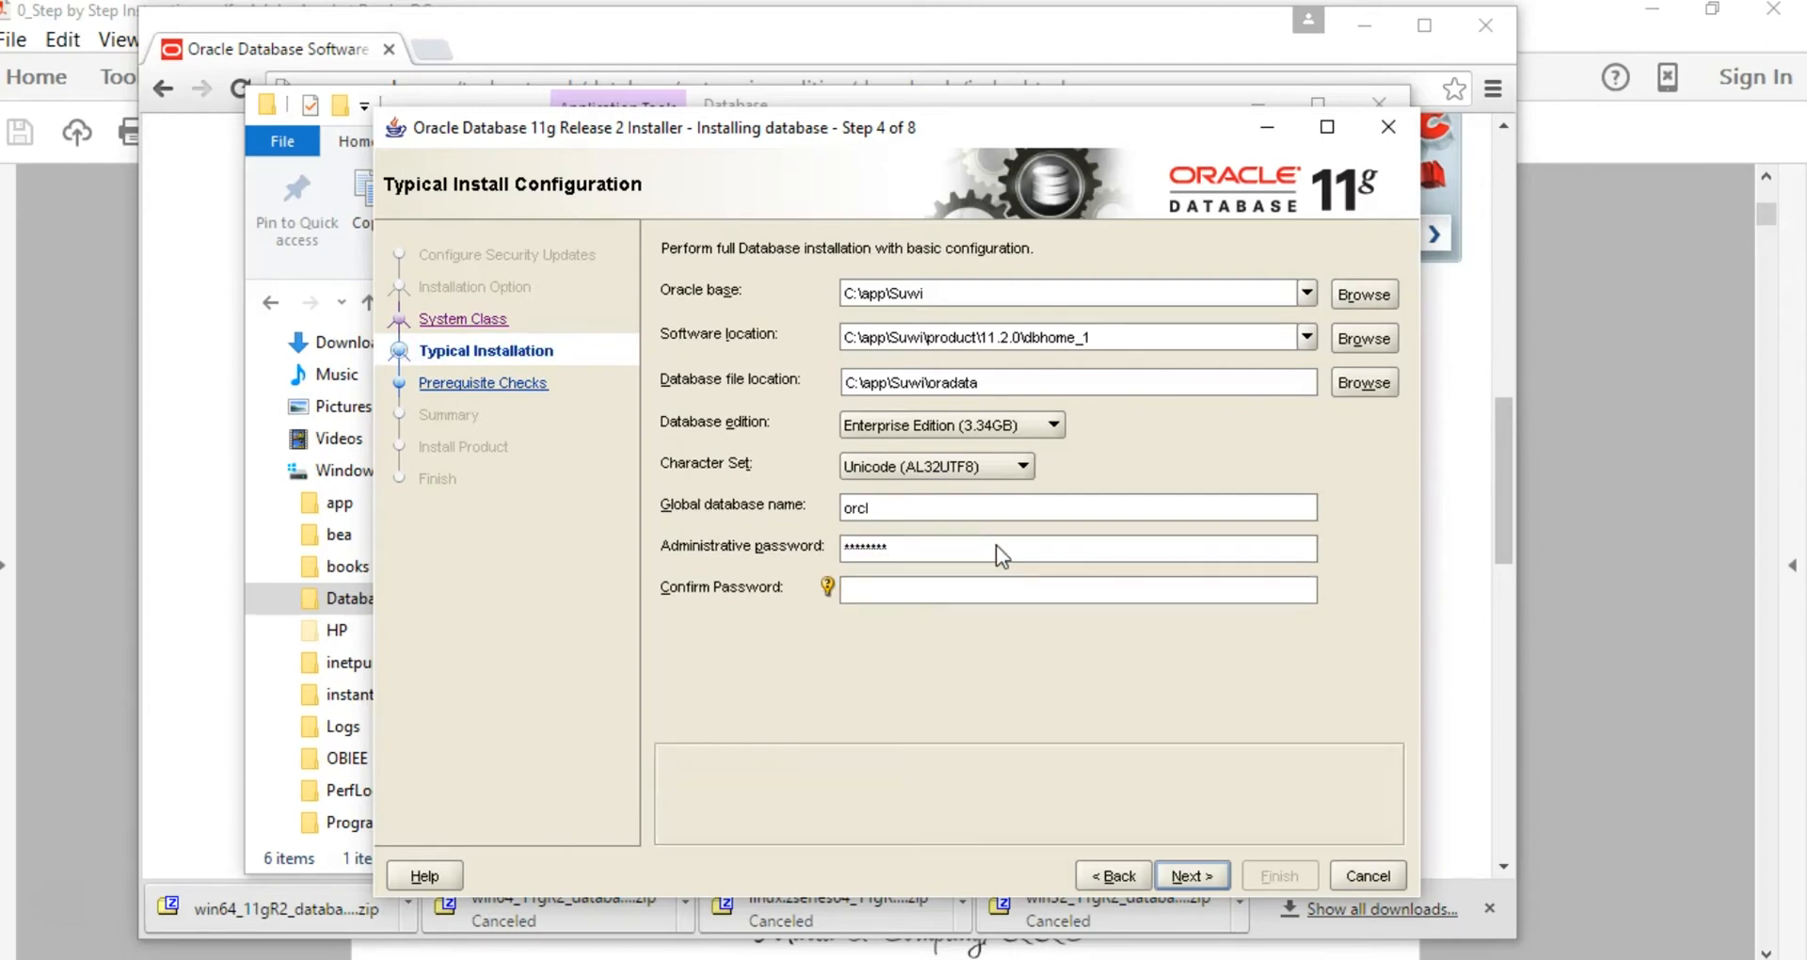
pyautogui.write('manager1')
pyautogui.click(1110, 803)
# Step: Move past the configuration step and start the installation from the Summary page
pyautogui.click(1188, 874)
pyautogui.press('Return')
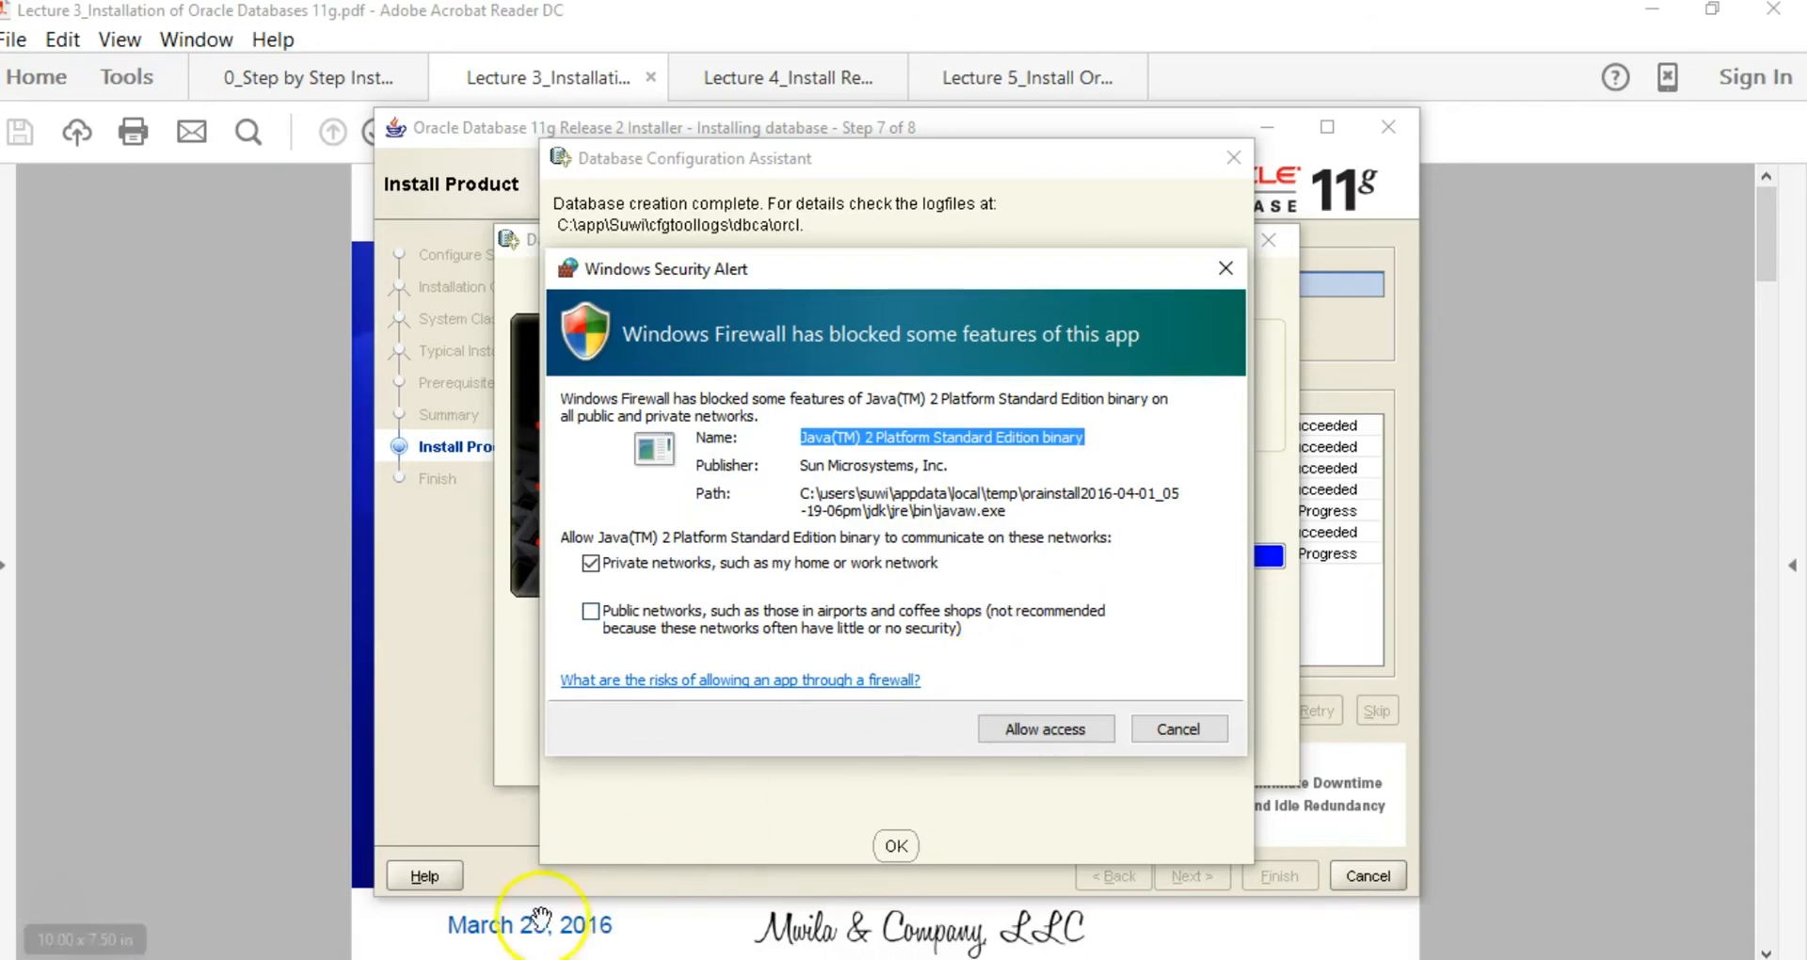
# Step: Allow the installer's Java binary through Windows Firewall on private networks
pyautogui.click(1042, 729)
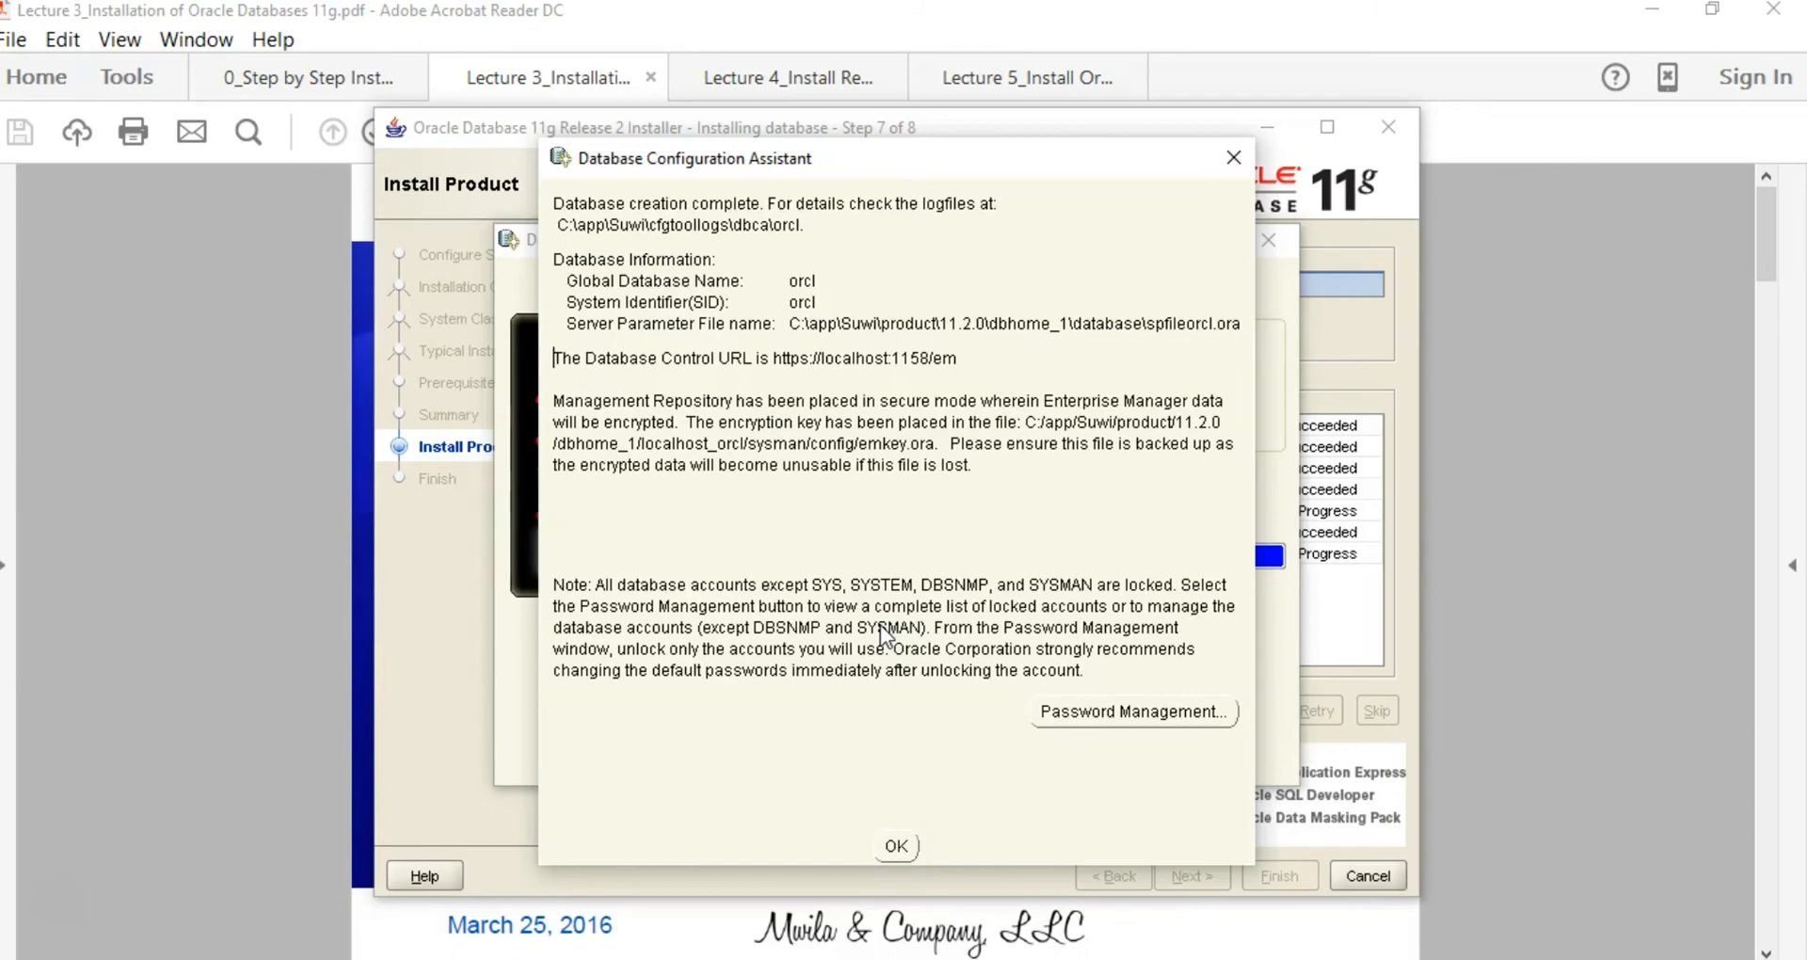
# Step: In Password Management, enter and confirm new passwords for SYS and SYSTEM
pyautogui.click(1078, 712)
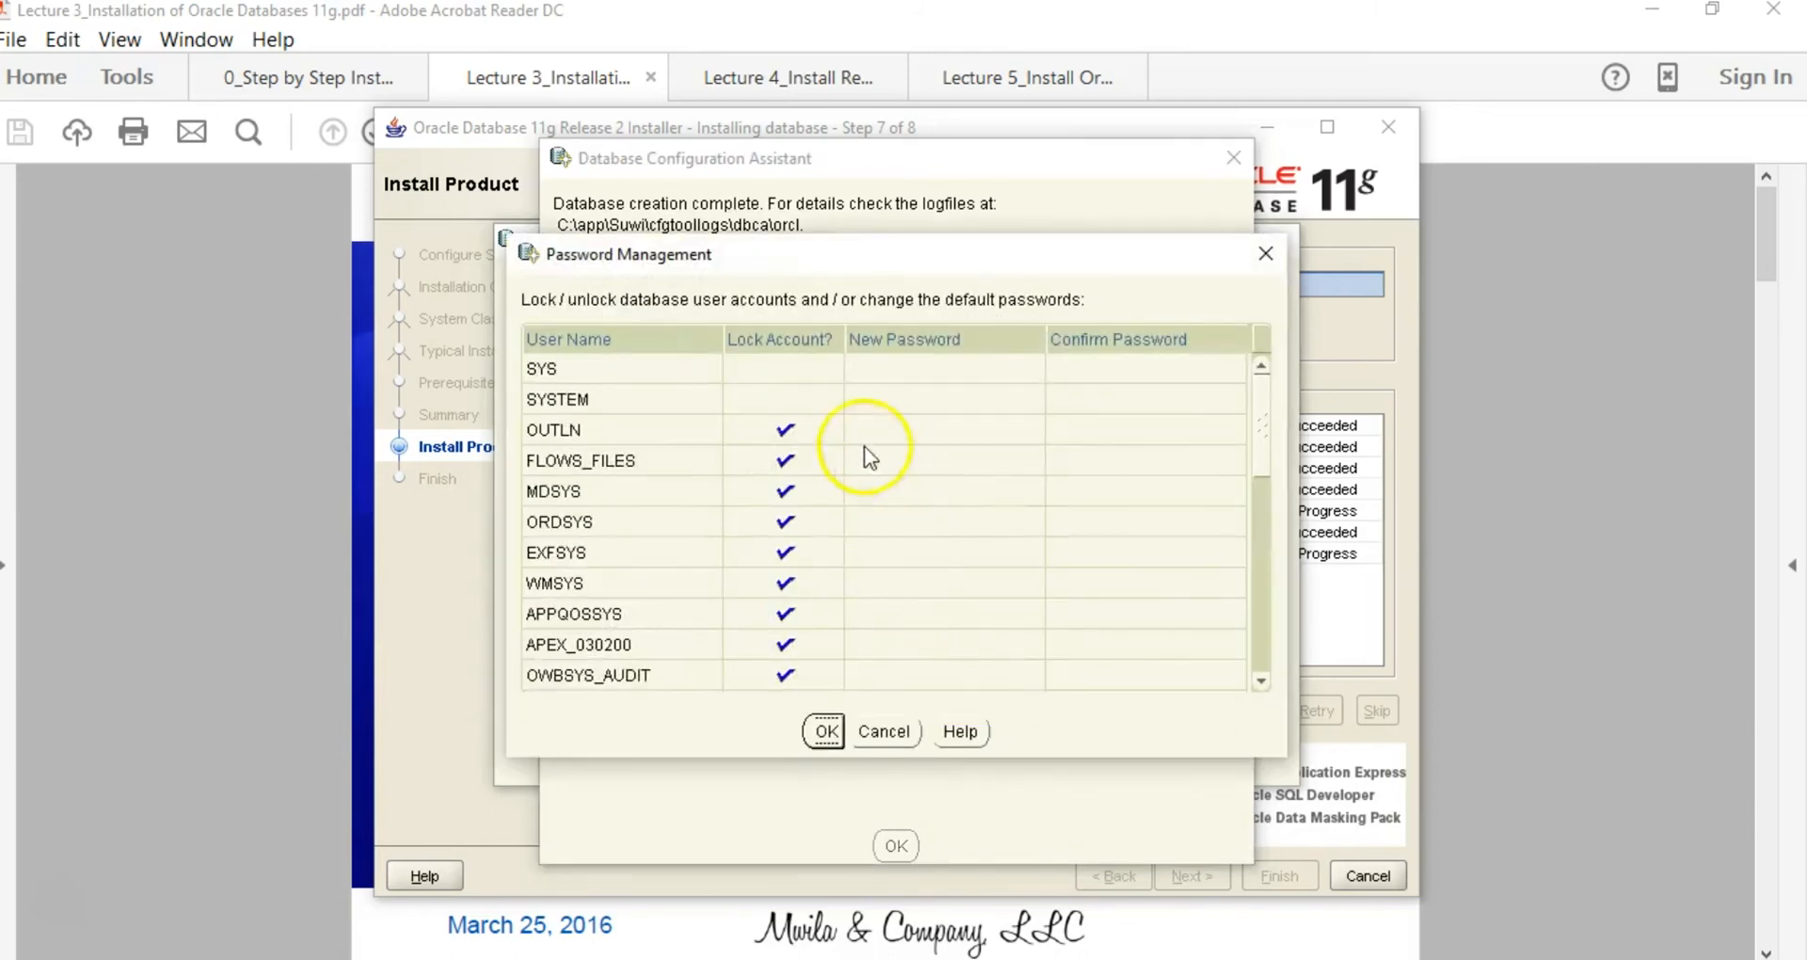
pyautogui.click(905, 369)
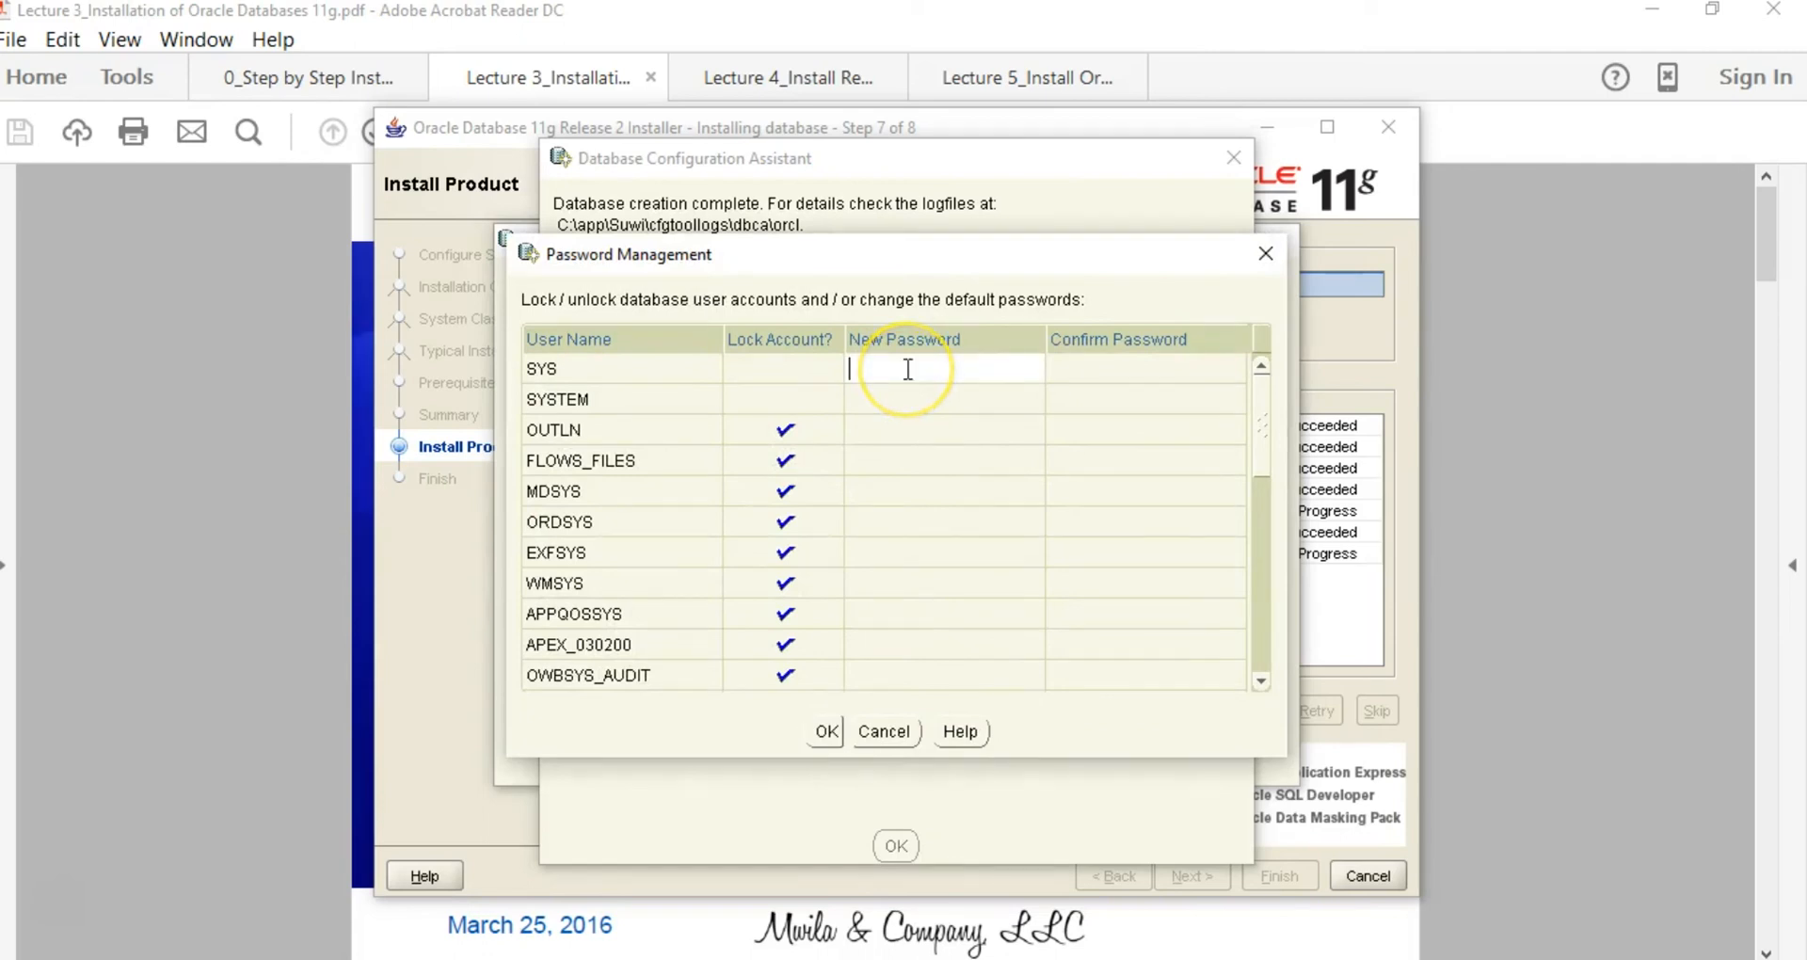
pyautogui.write('*********')
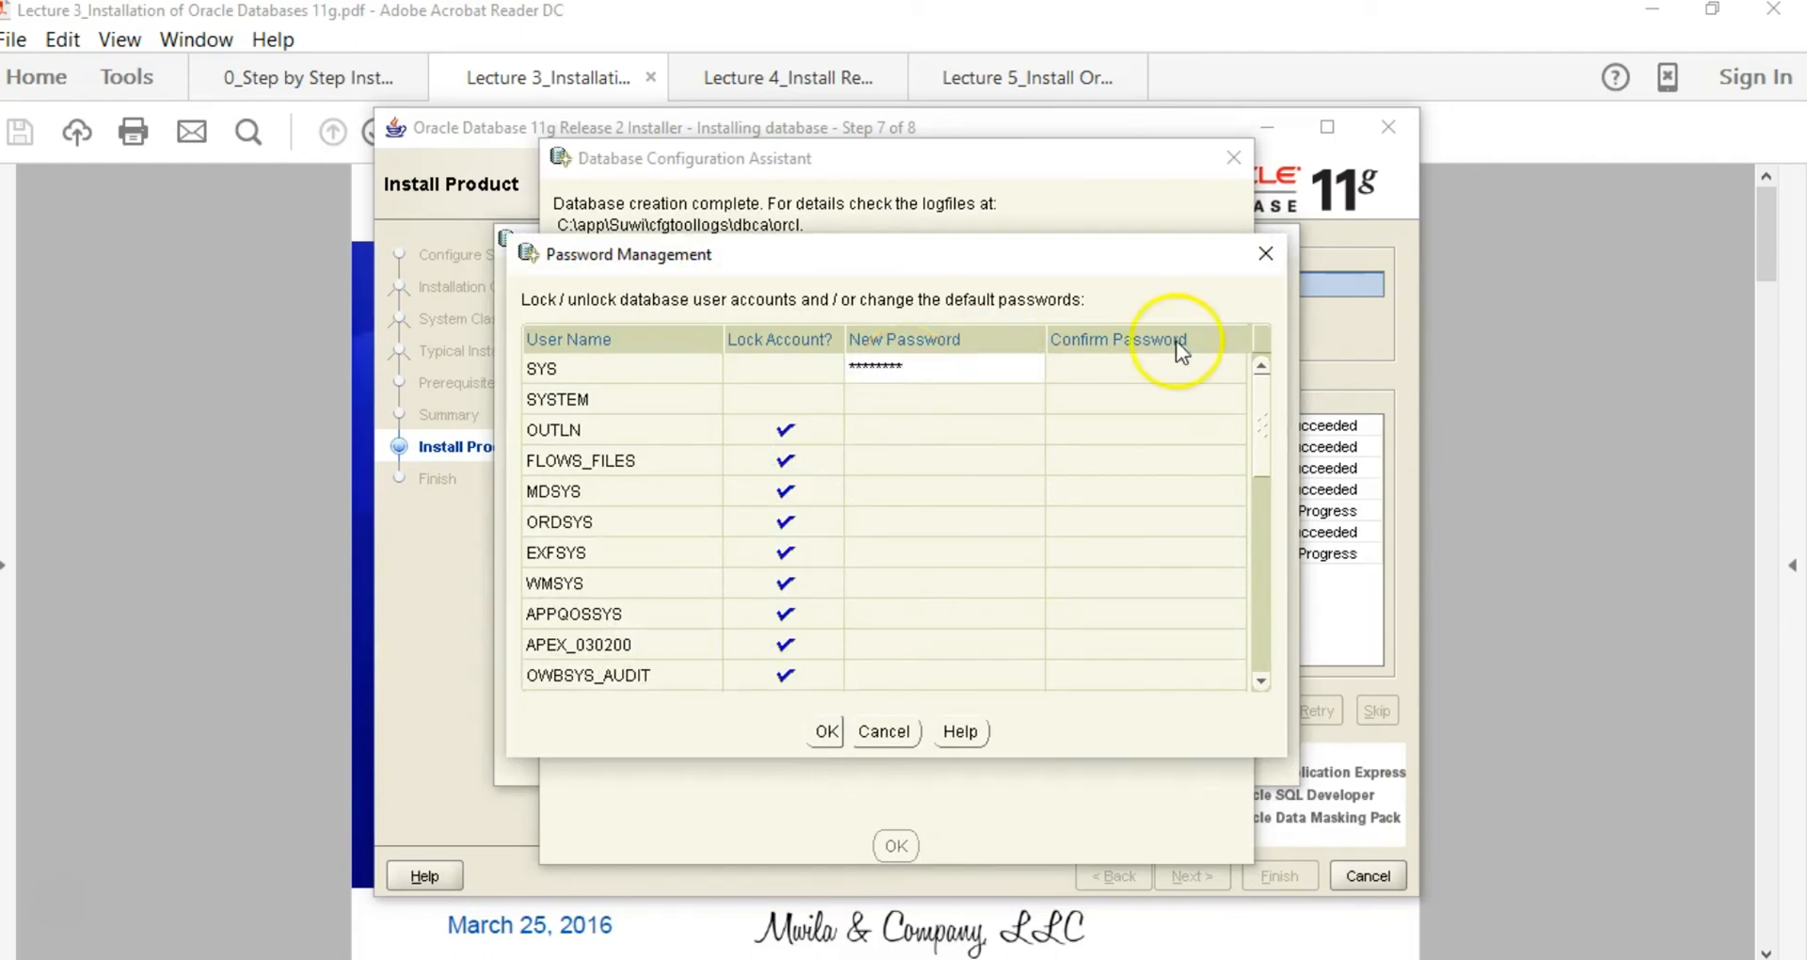
pyautogui.click(1082, 378)
pyautogui.write('********')
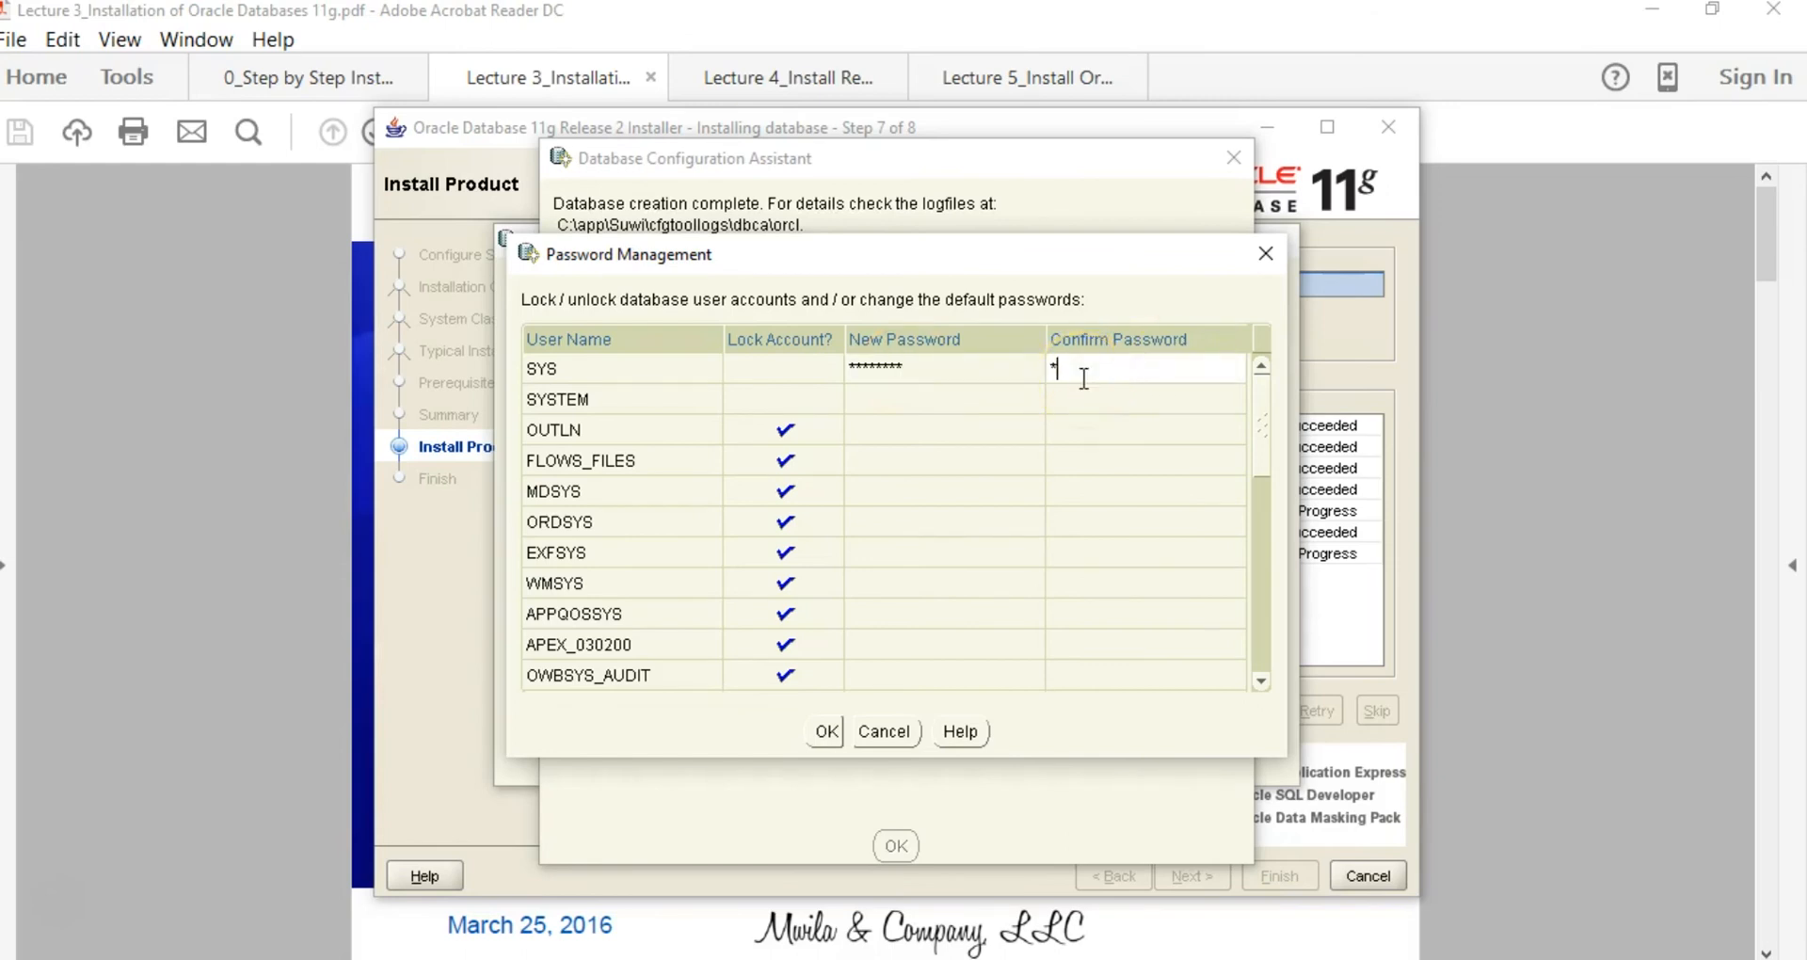
pyautogui.write('*')
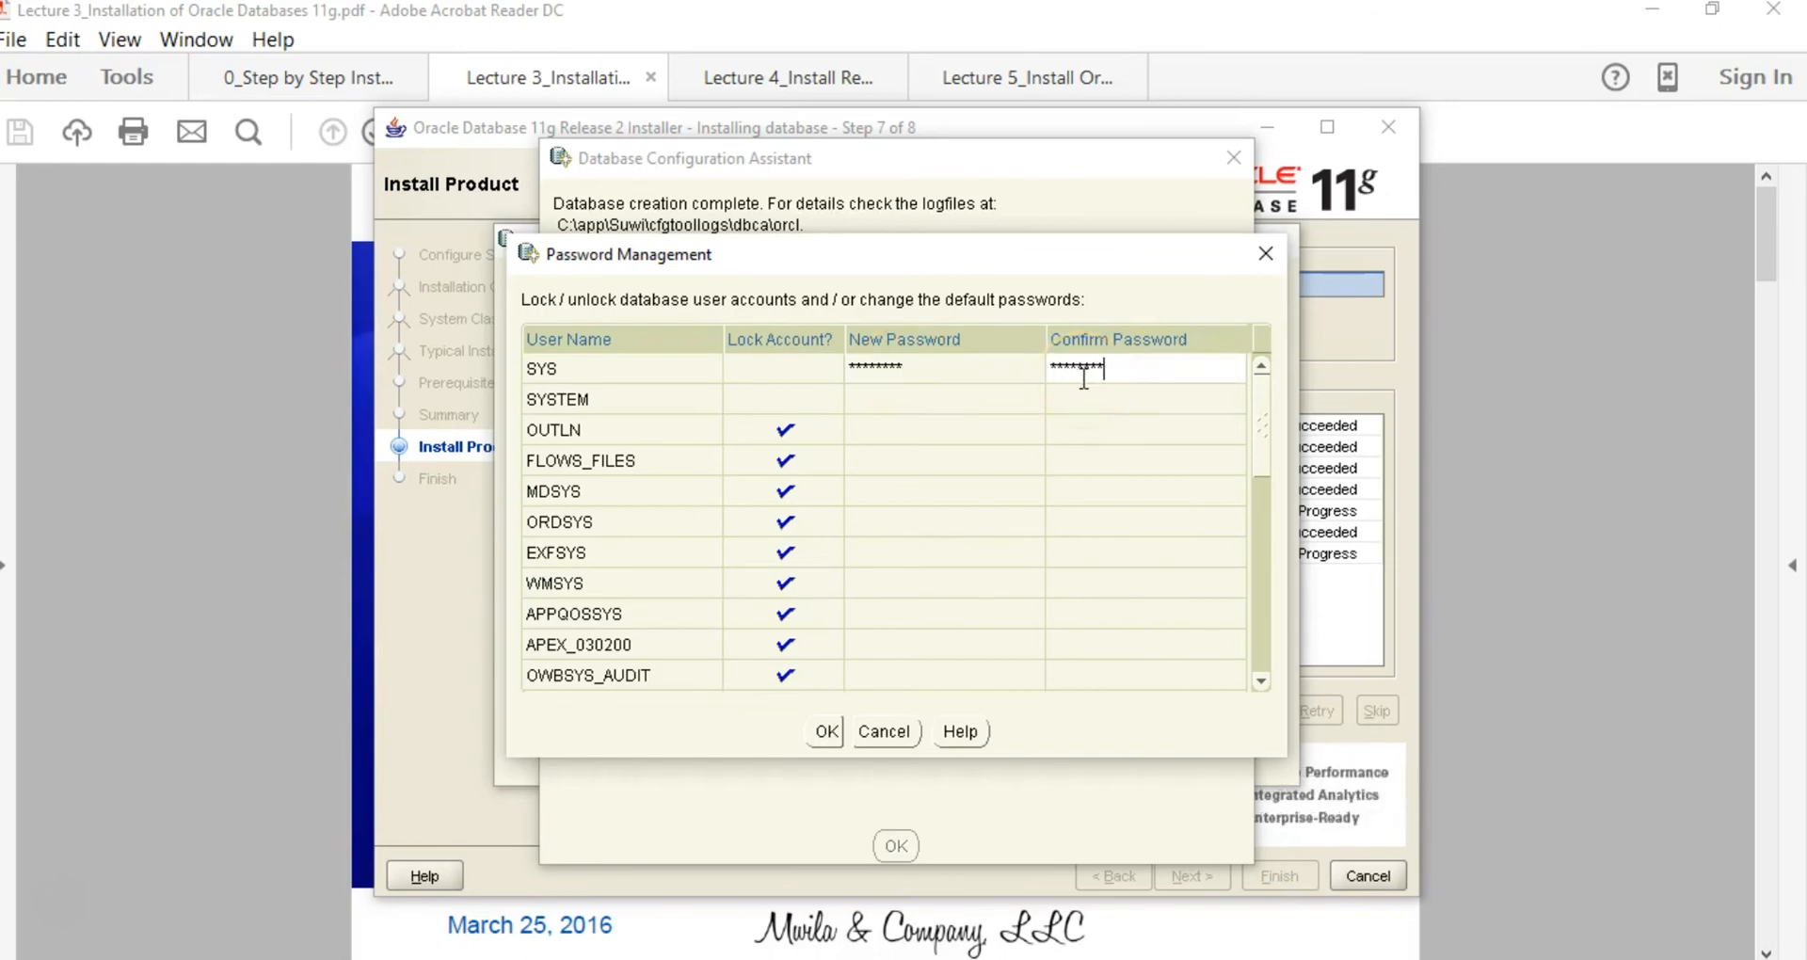
pyautogui.click(958, 391)
pyautogui.write('*****')
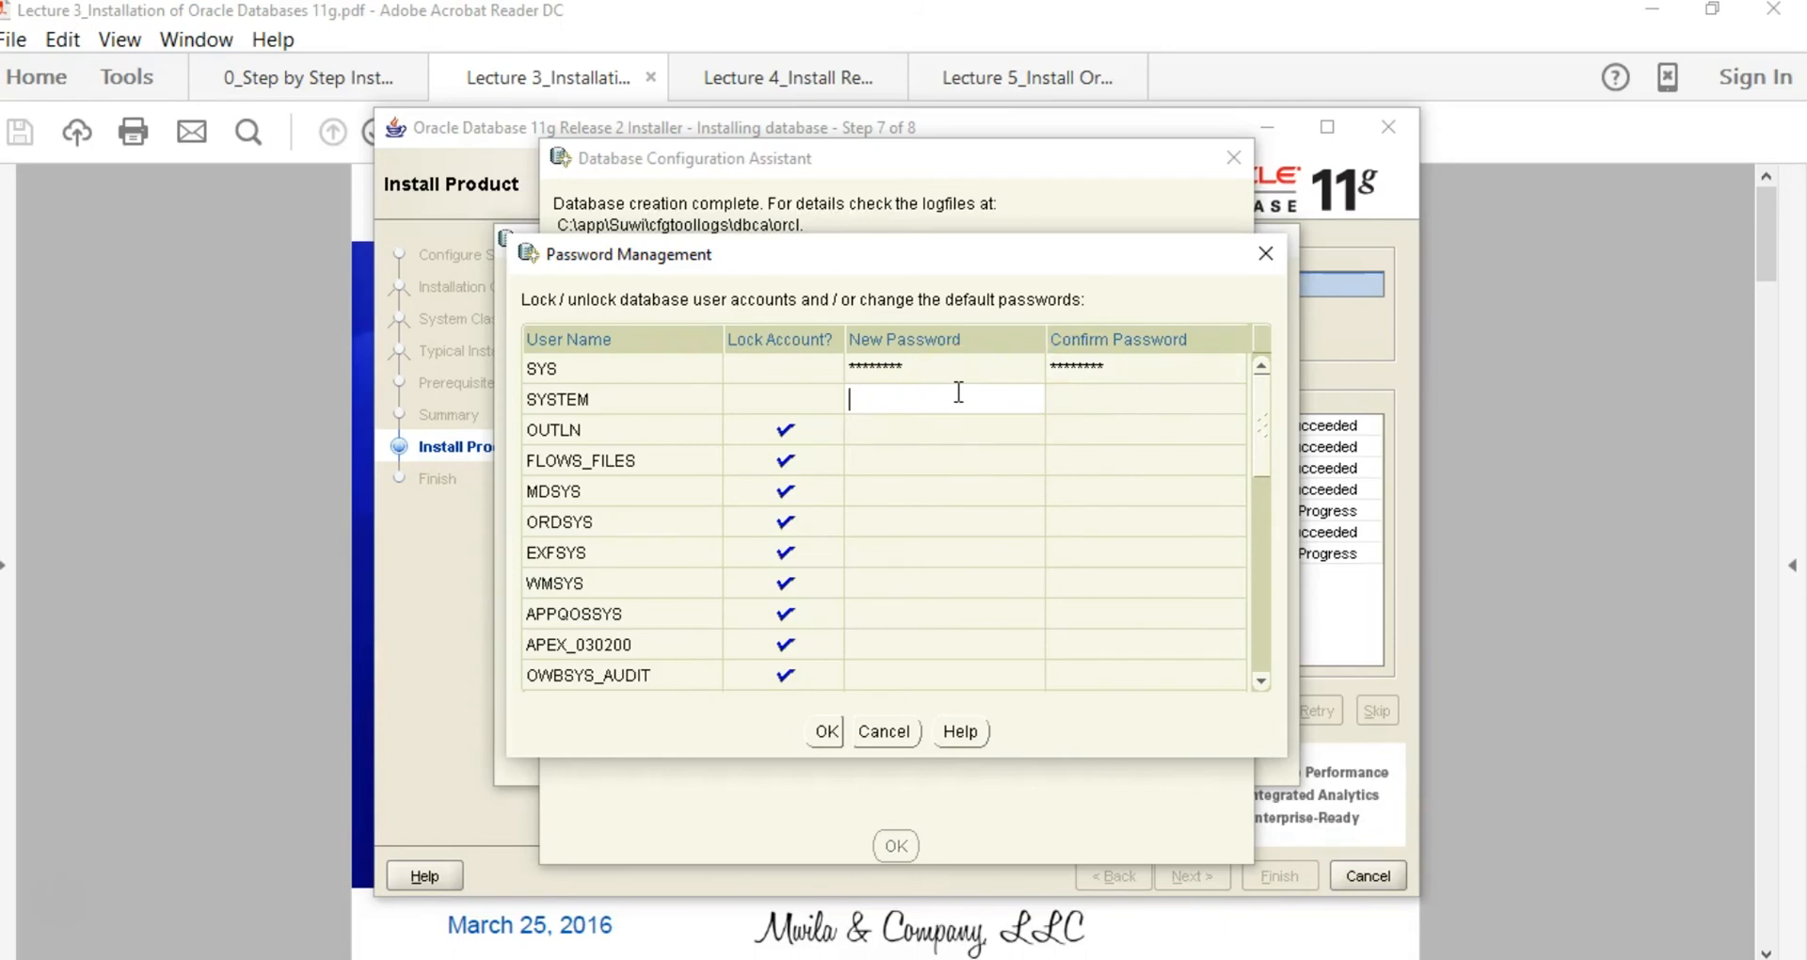
pyautogui.write('***')
pyautogui.click(1099, 401)
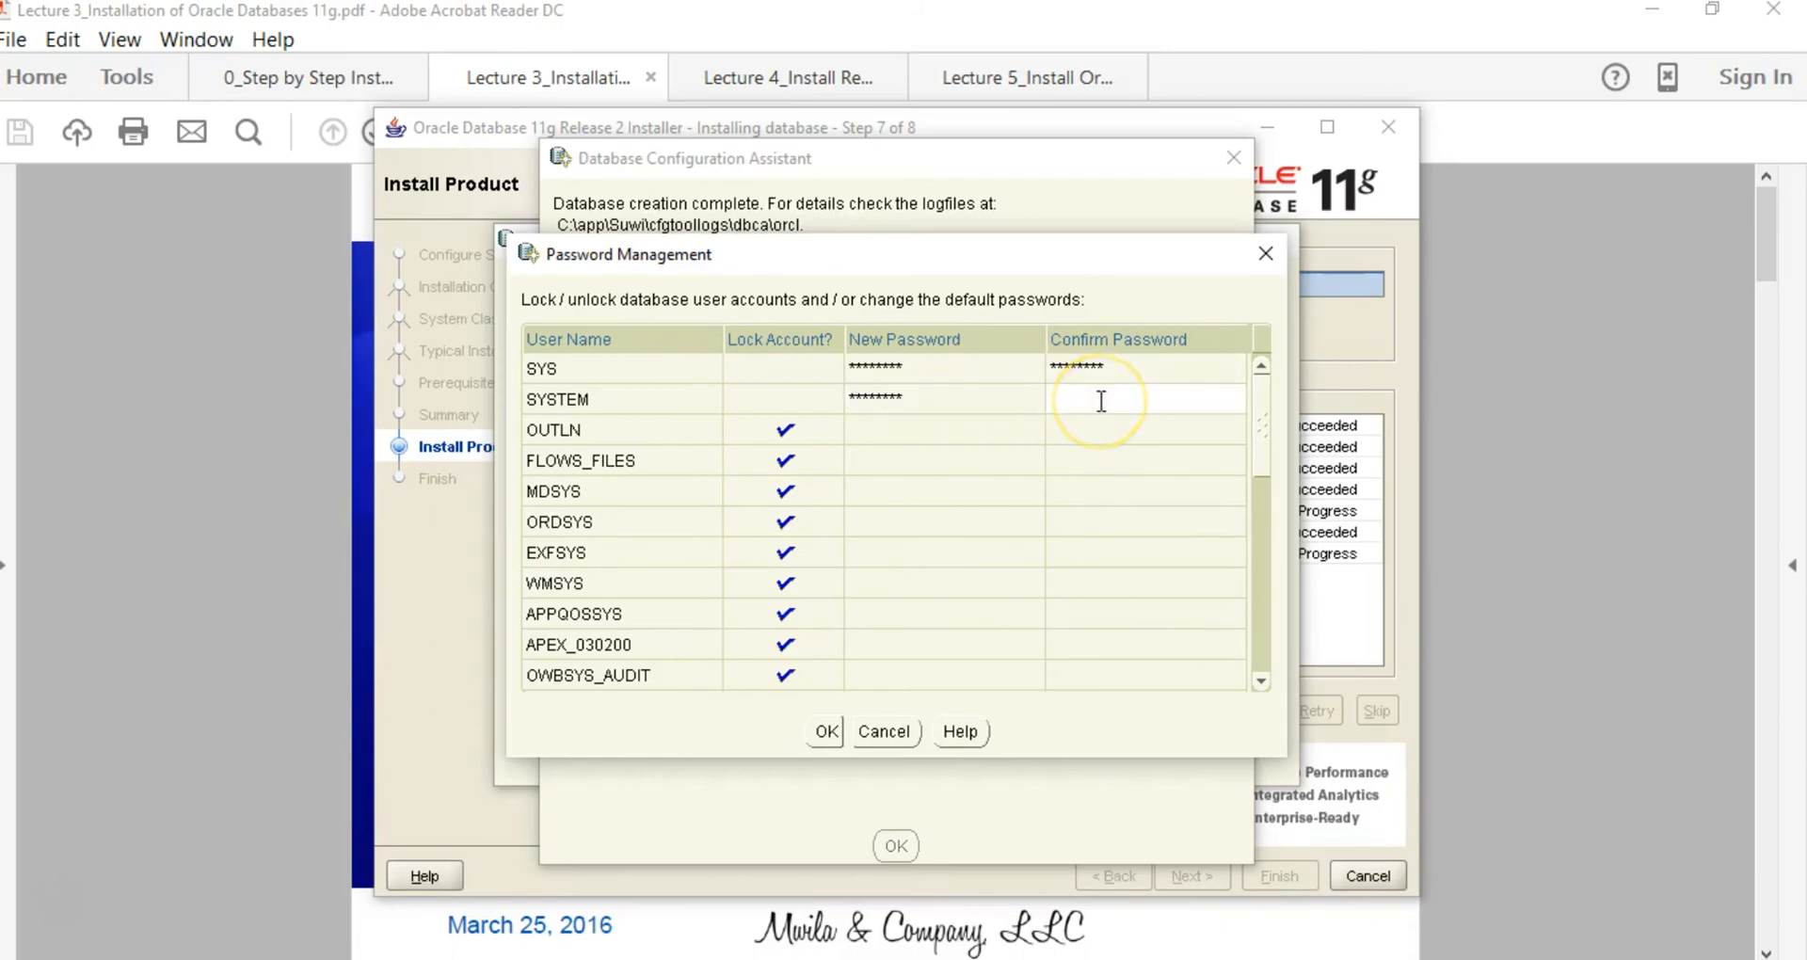
pyautogui.write('********')
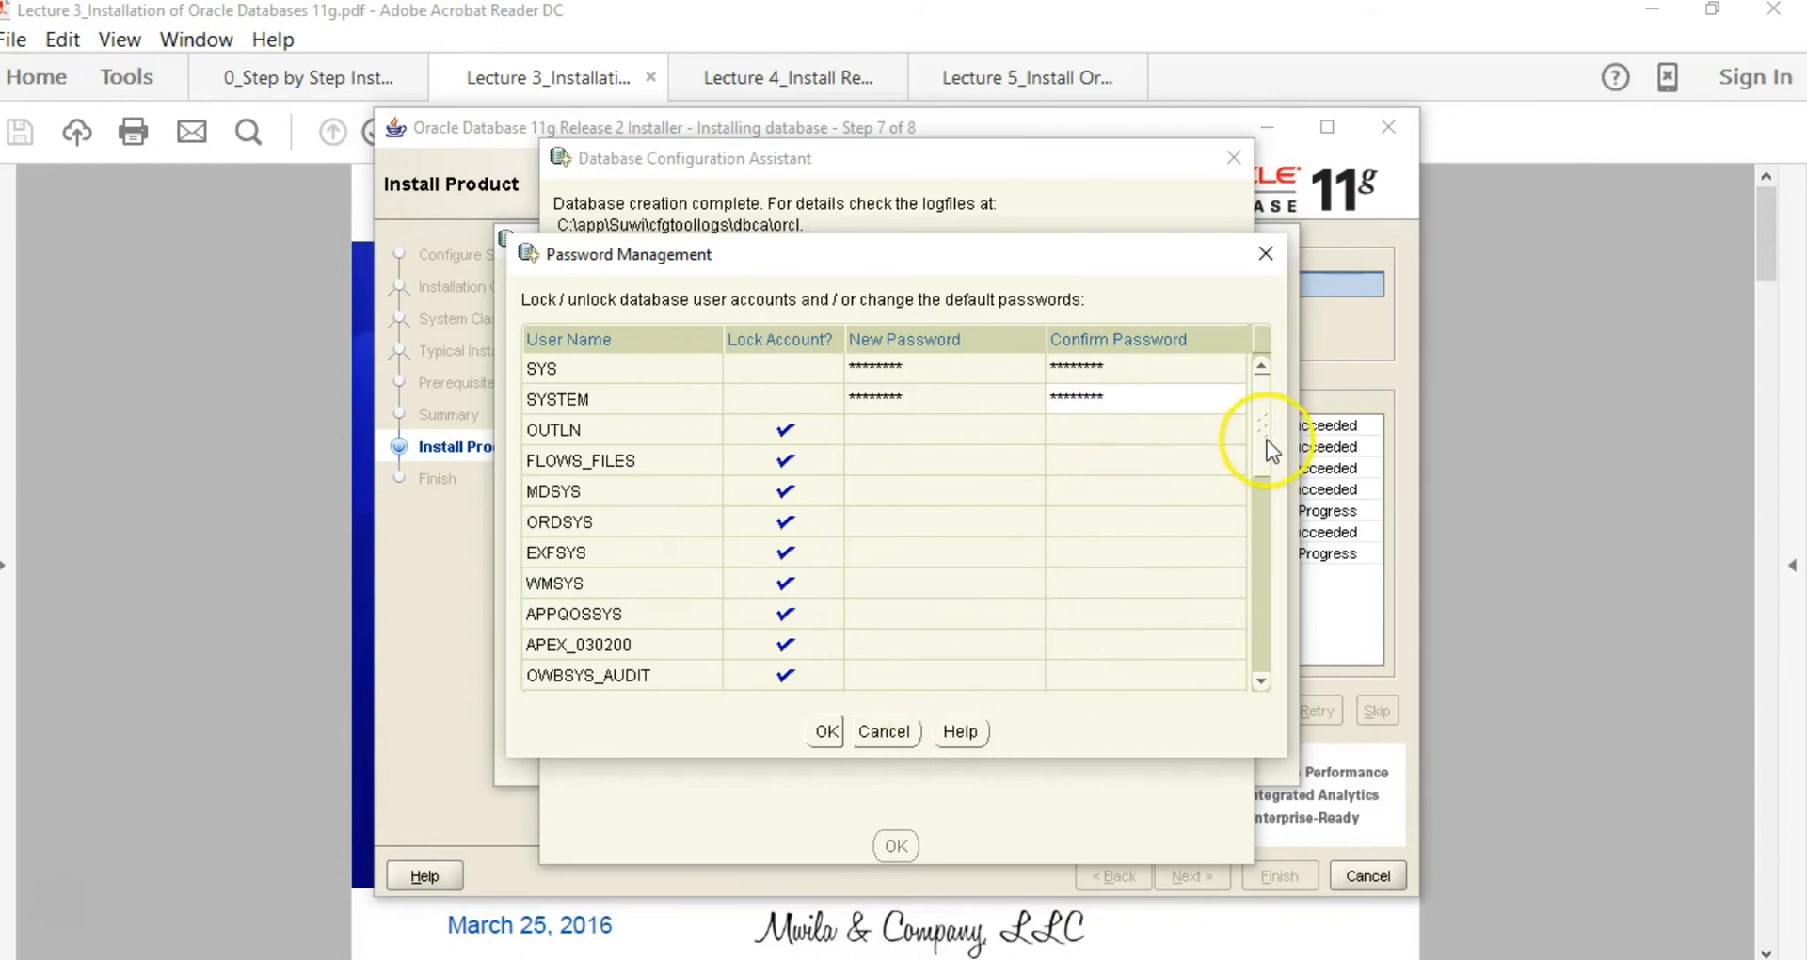
# Step: Unlock the OE account, set and confirm its new password, and apply the changes
pyautogui.moveTo(1267, 439); pyautogui.dragTo(1267, 630)
pyautogui.click(788, 619)
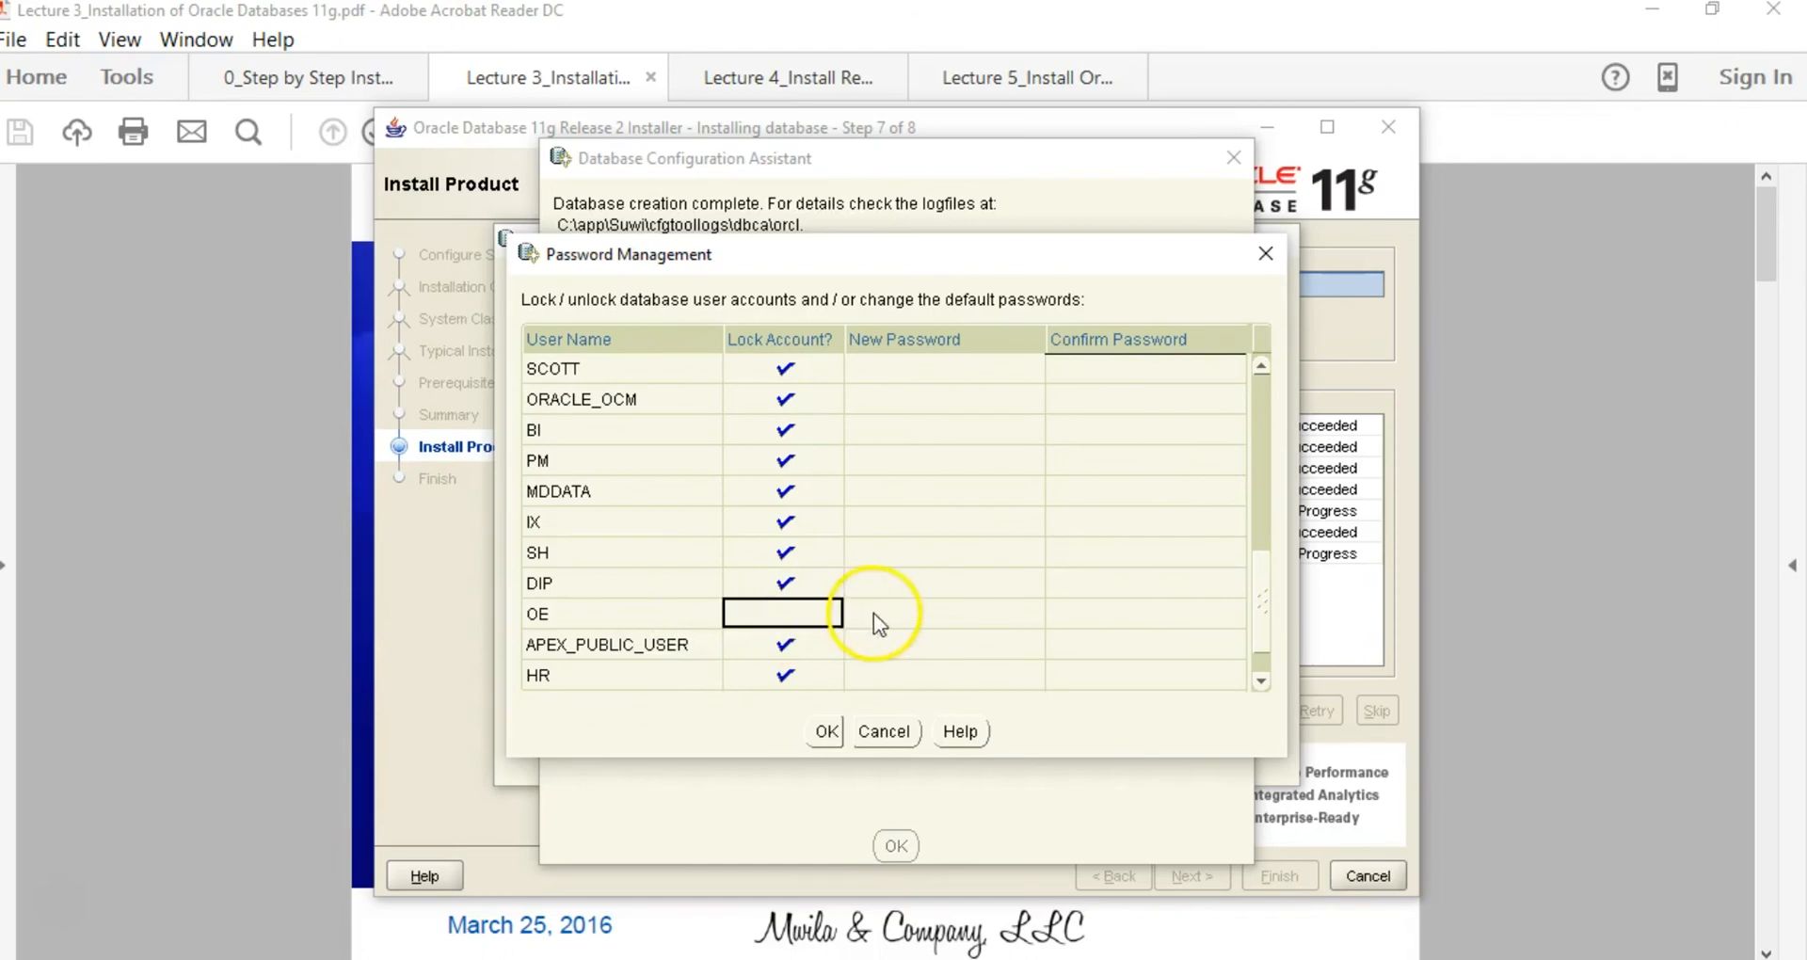
pyautogui.click(929, 628)
pyautogui.write('o')
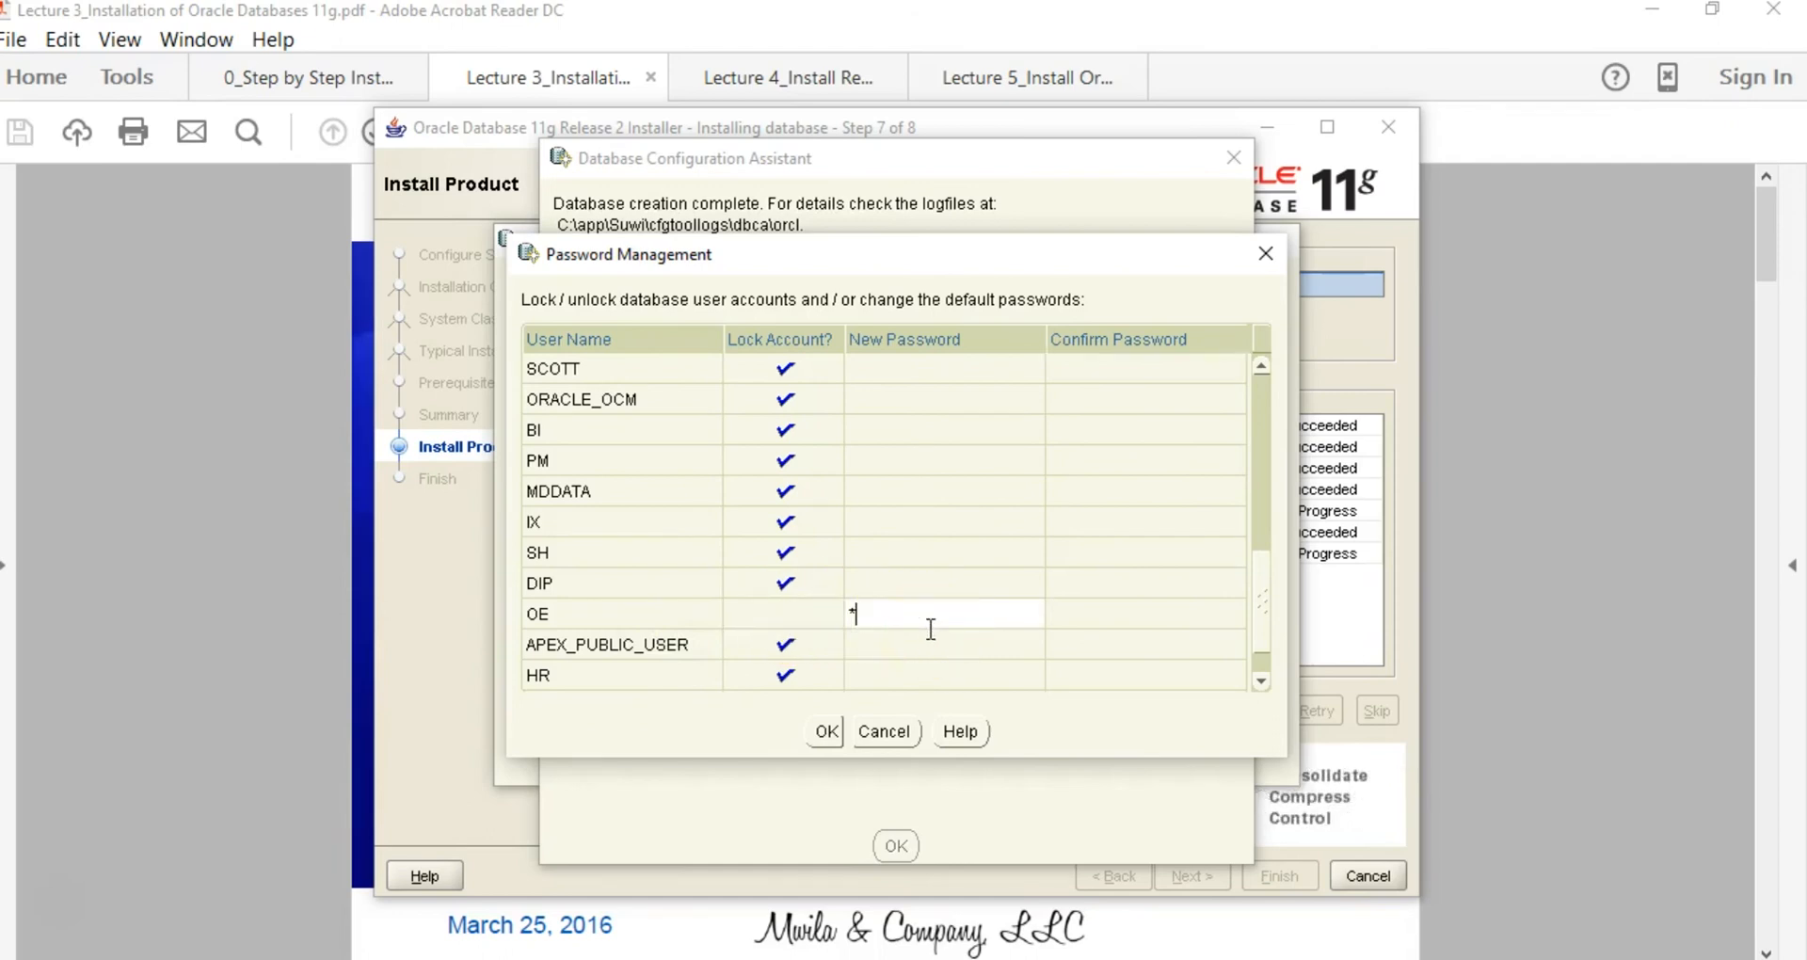
pyautogui.write('racle11')
pyautogui.click(964, 622)
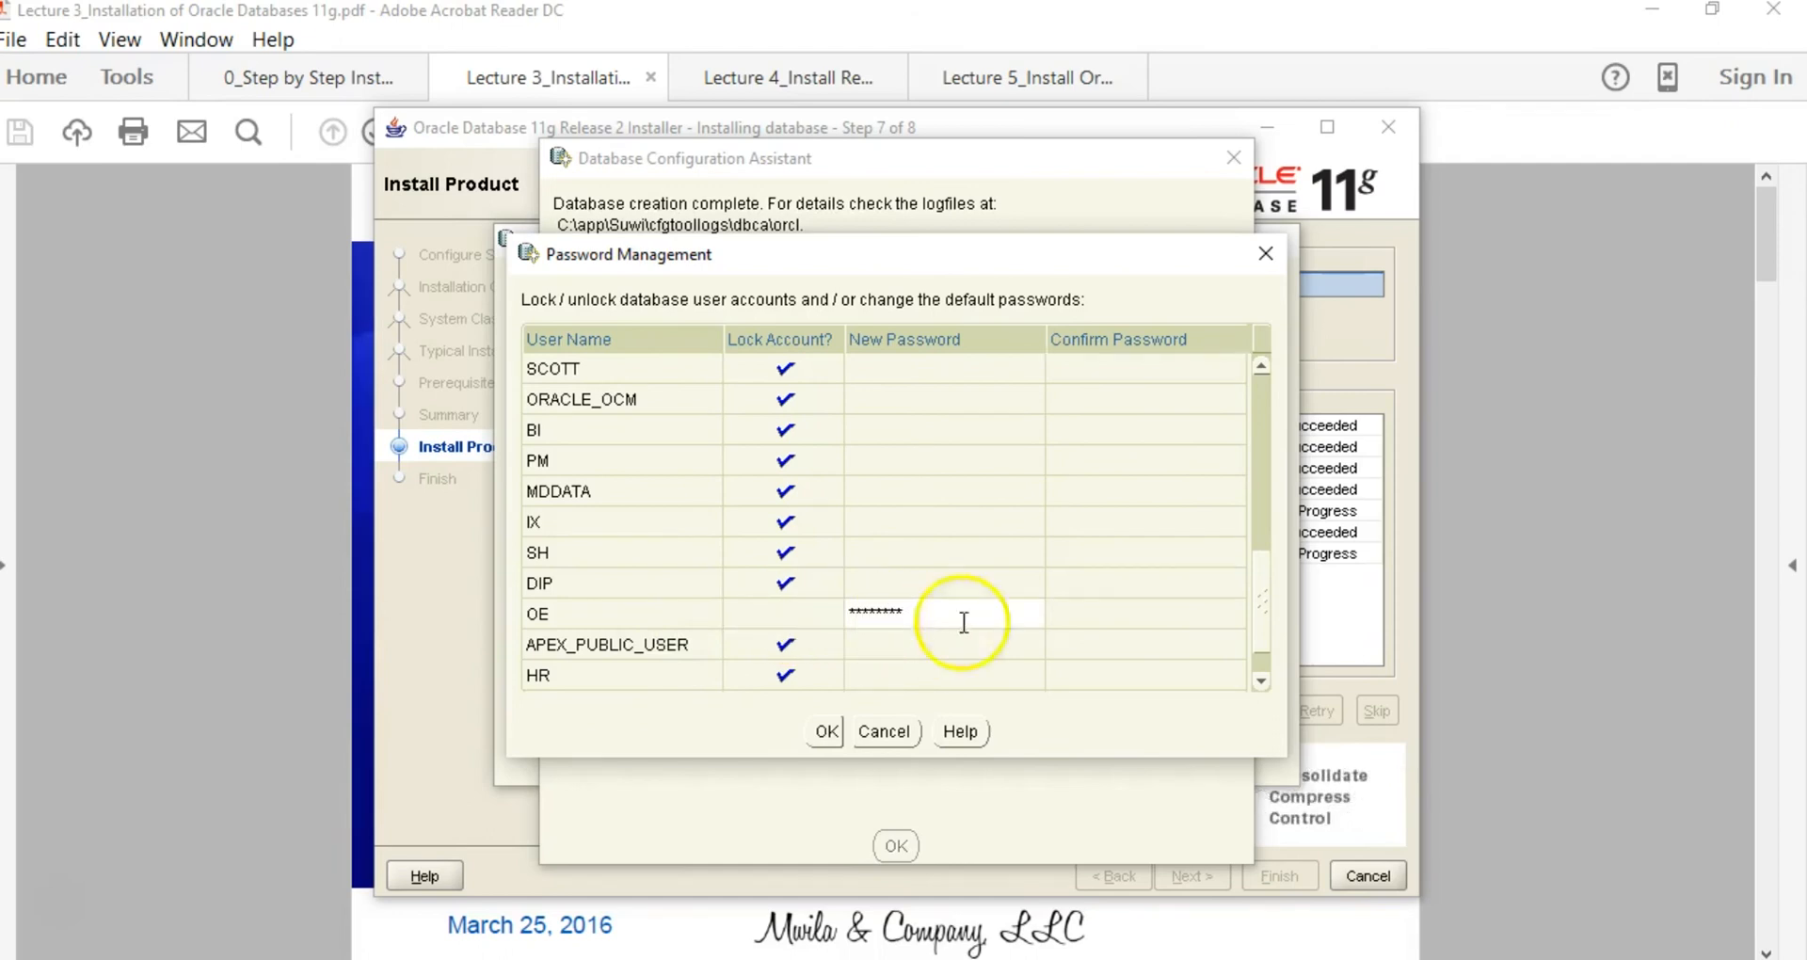
pyautogui.click(1081, 618)
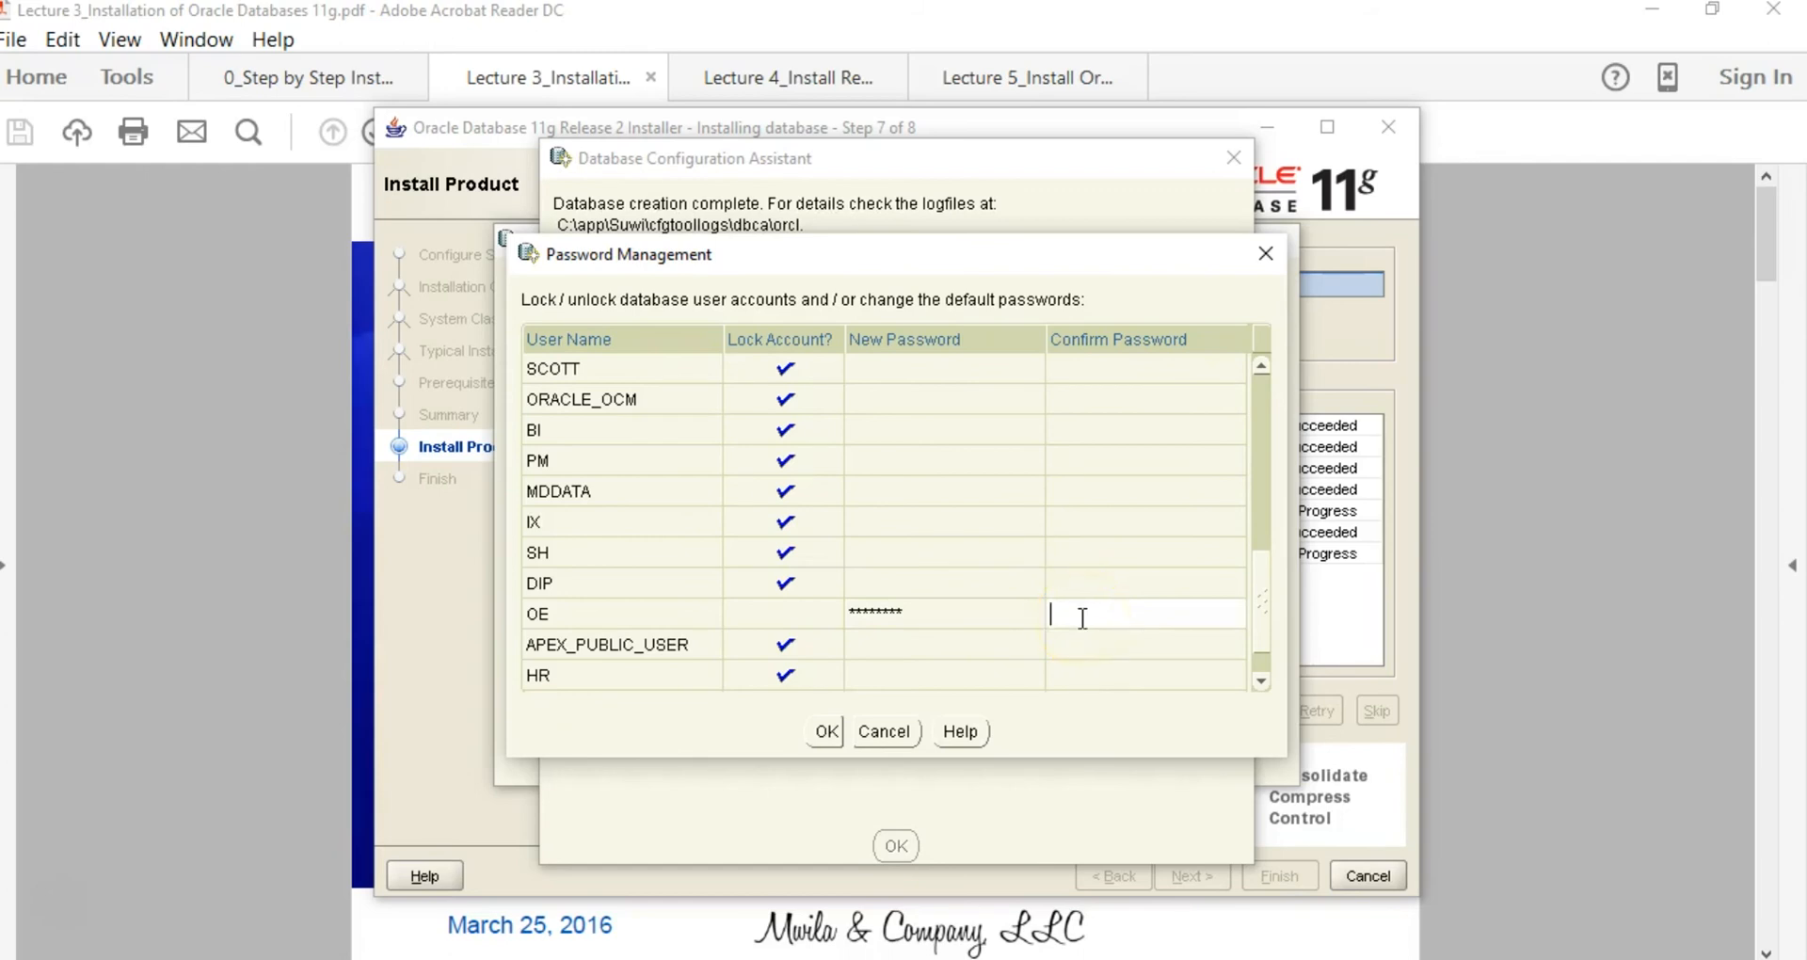
pyautogui.write('oracle11')
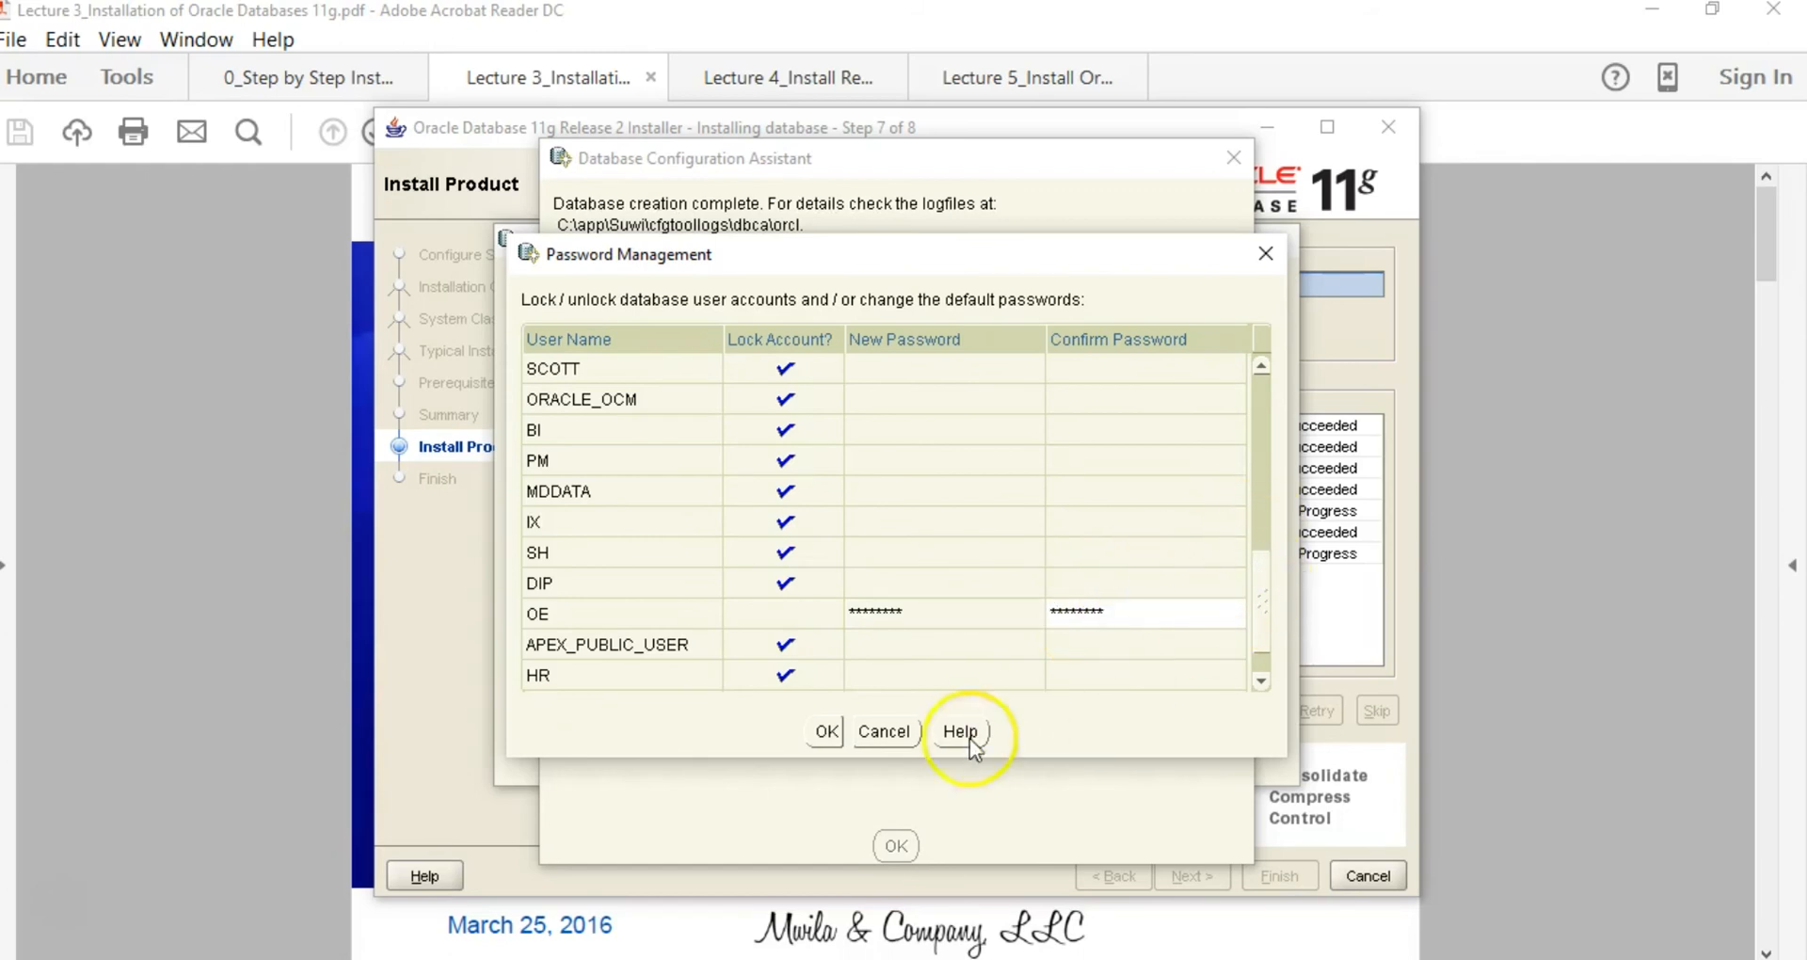
pyautogui.click(826, 731)
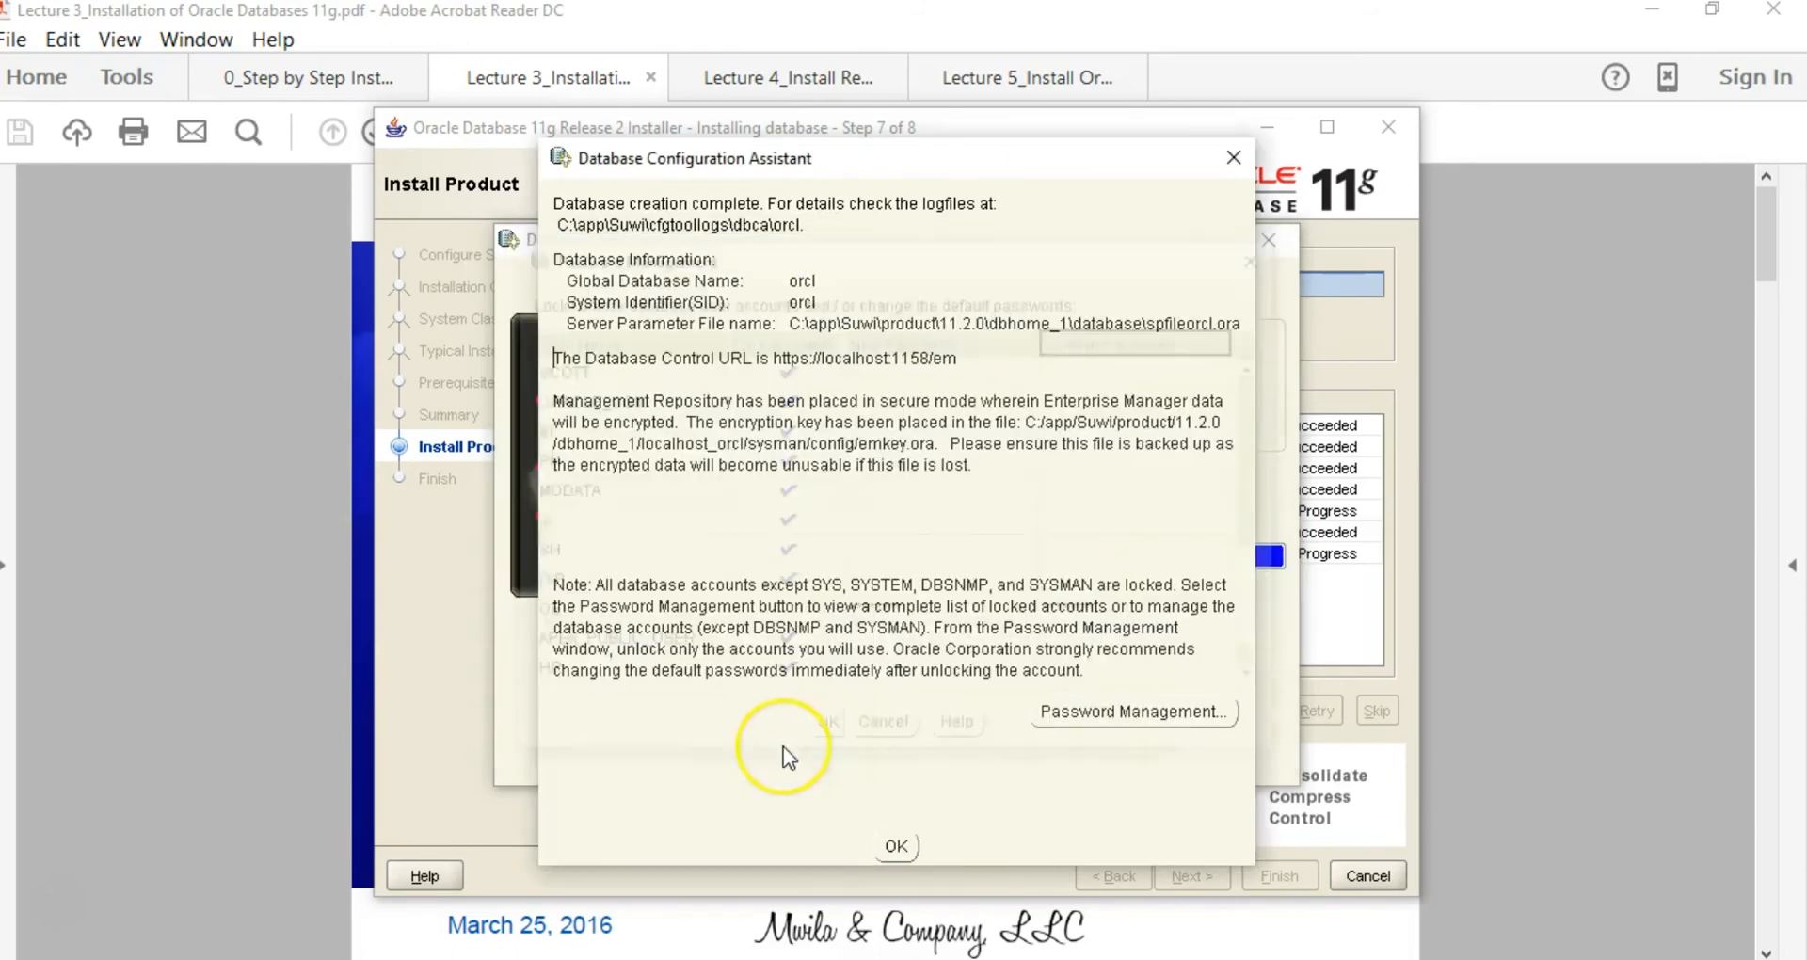
# Step: Dismiss the Database Configuration Assistant summary, then close the installer from the successful Finish page
pyautogui.click(897, 847)
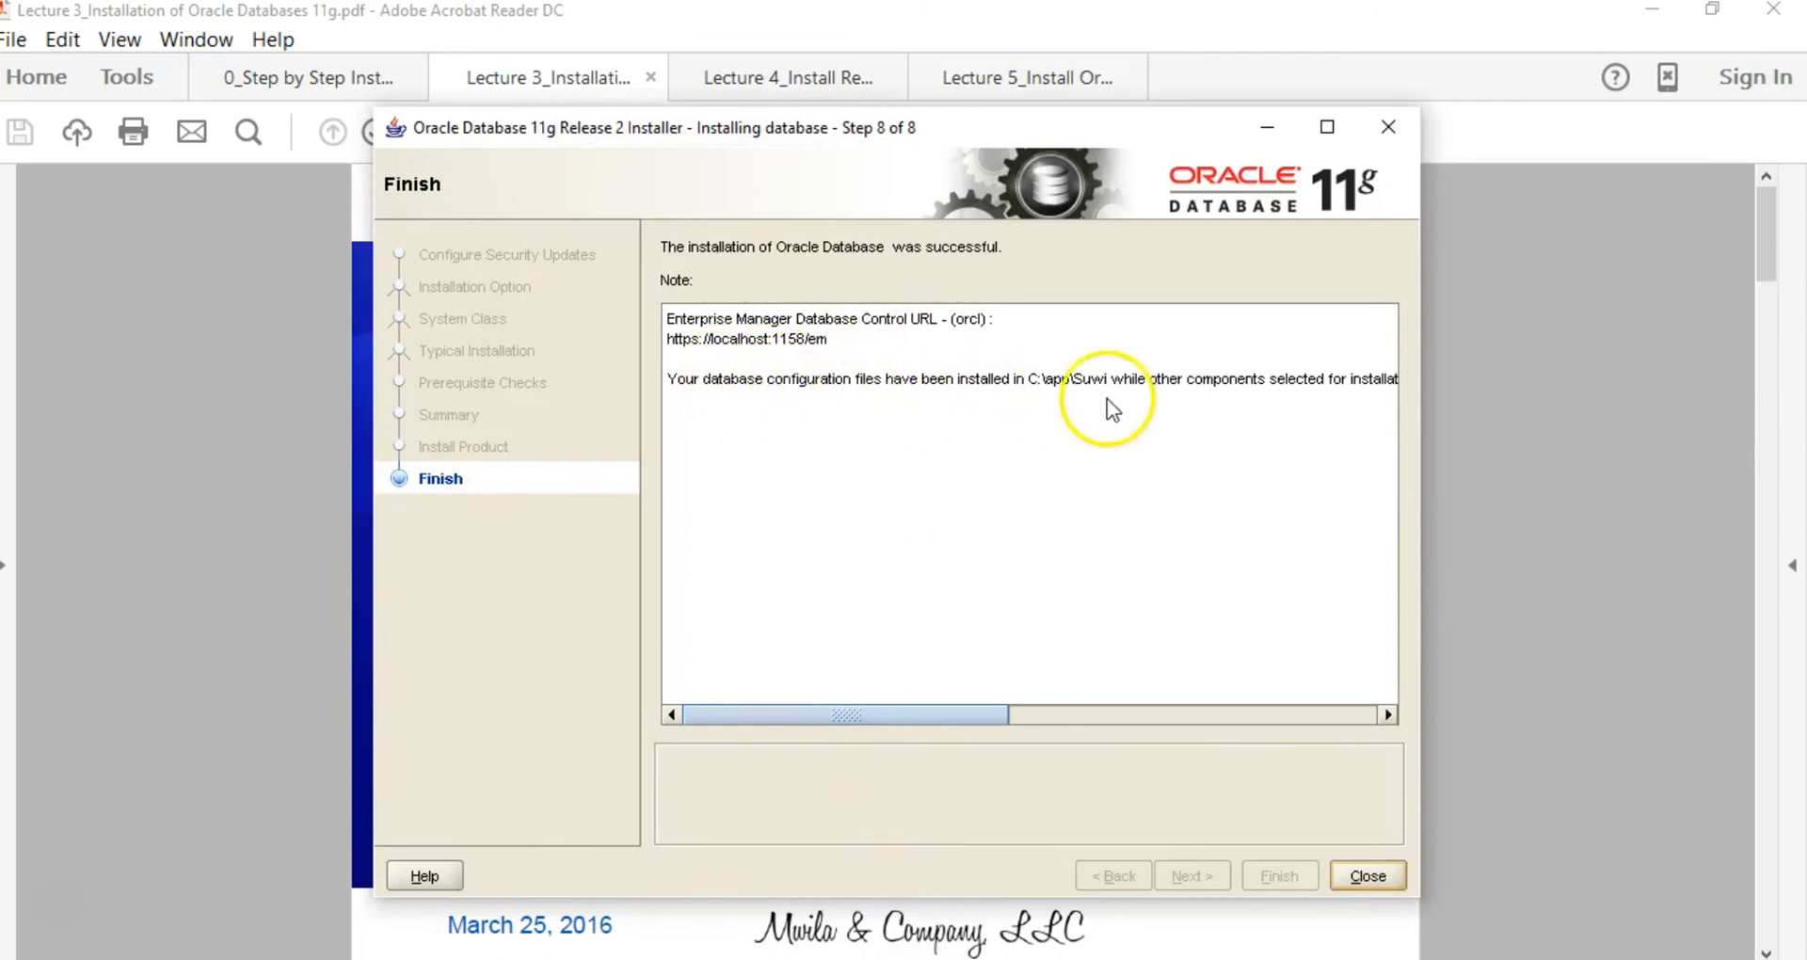
pyautogui.moveTo(861, 714); pyautogui.dragTo(1245, 707)
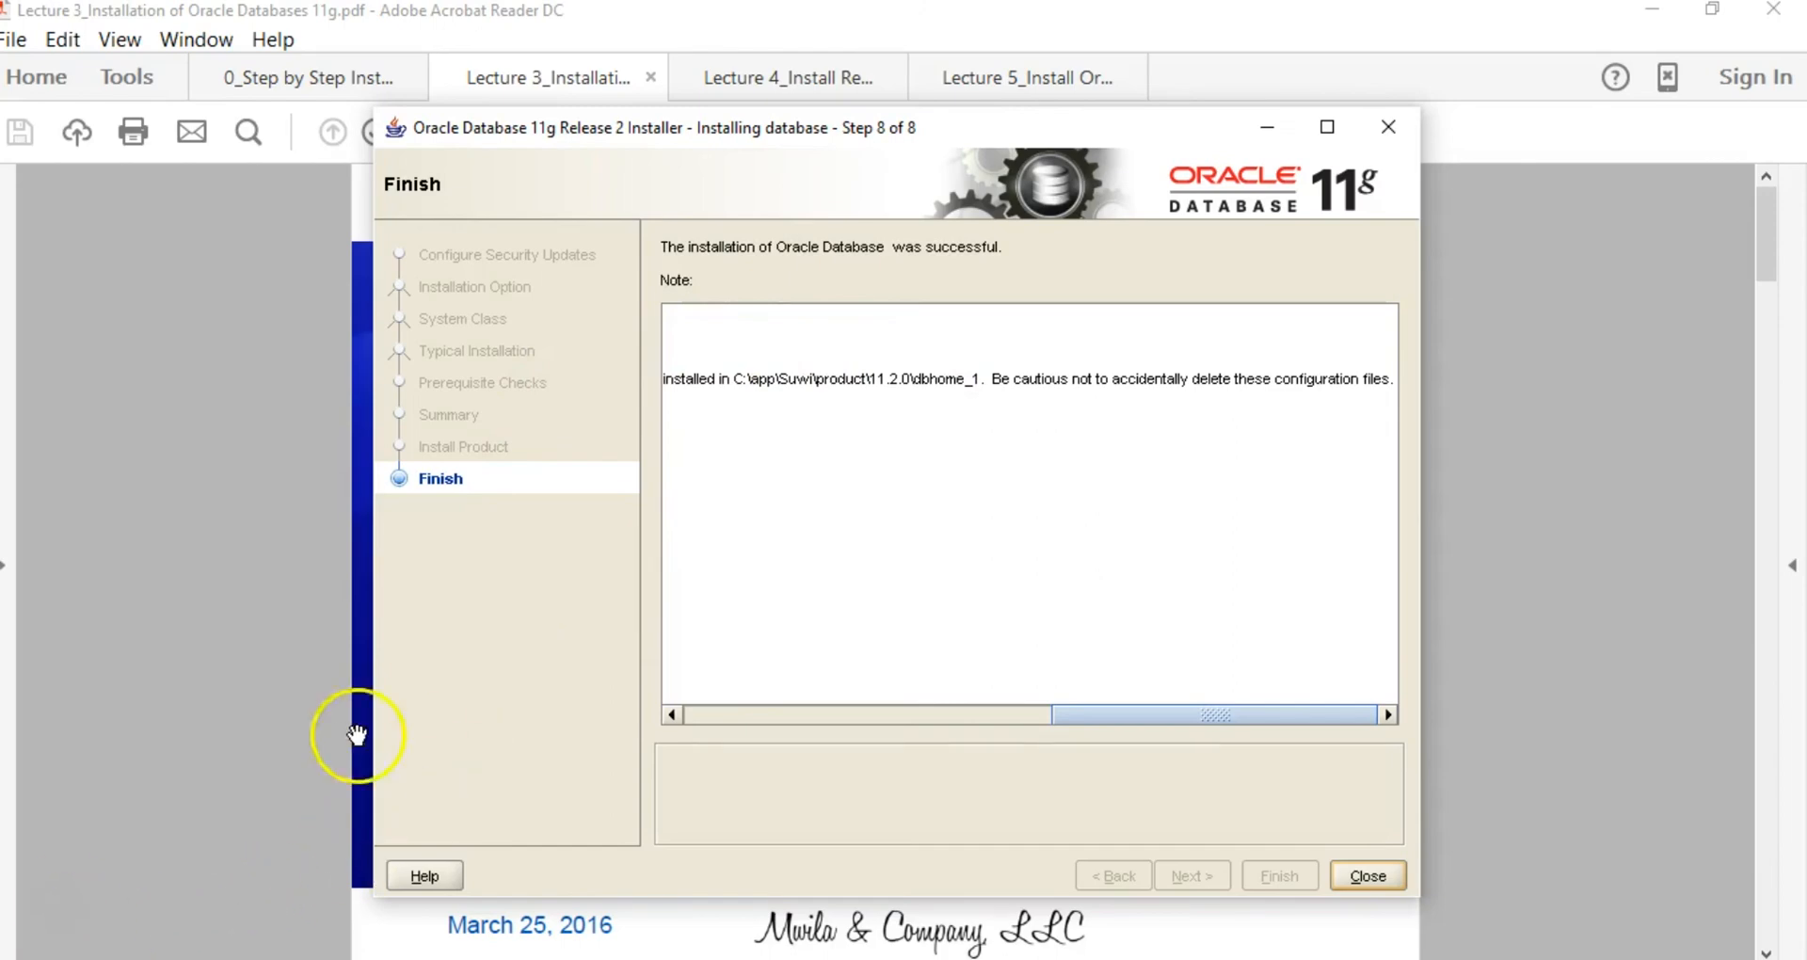
pyautogui.click(1371, 877)
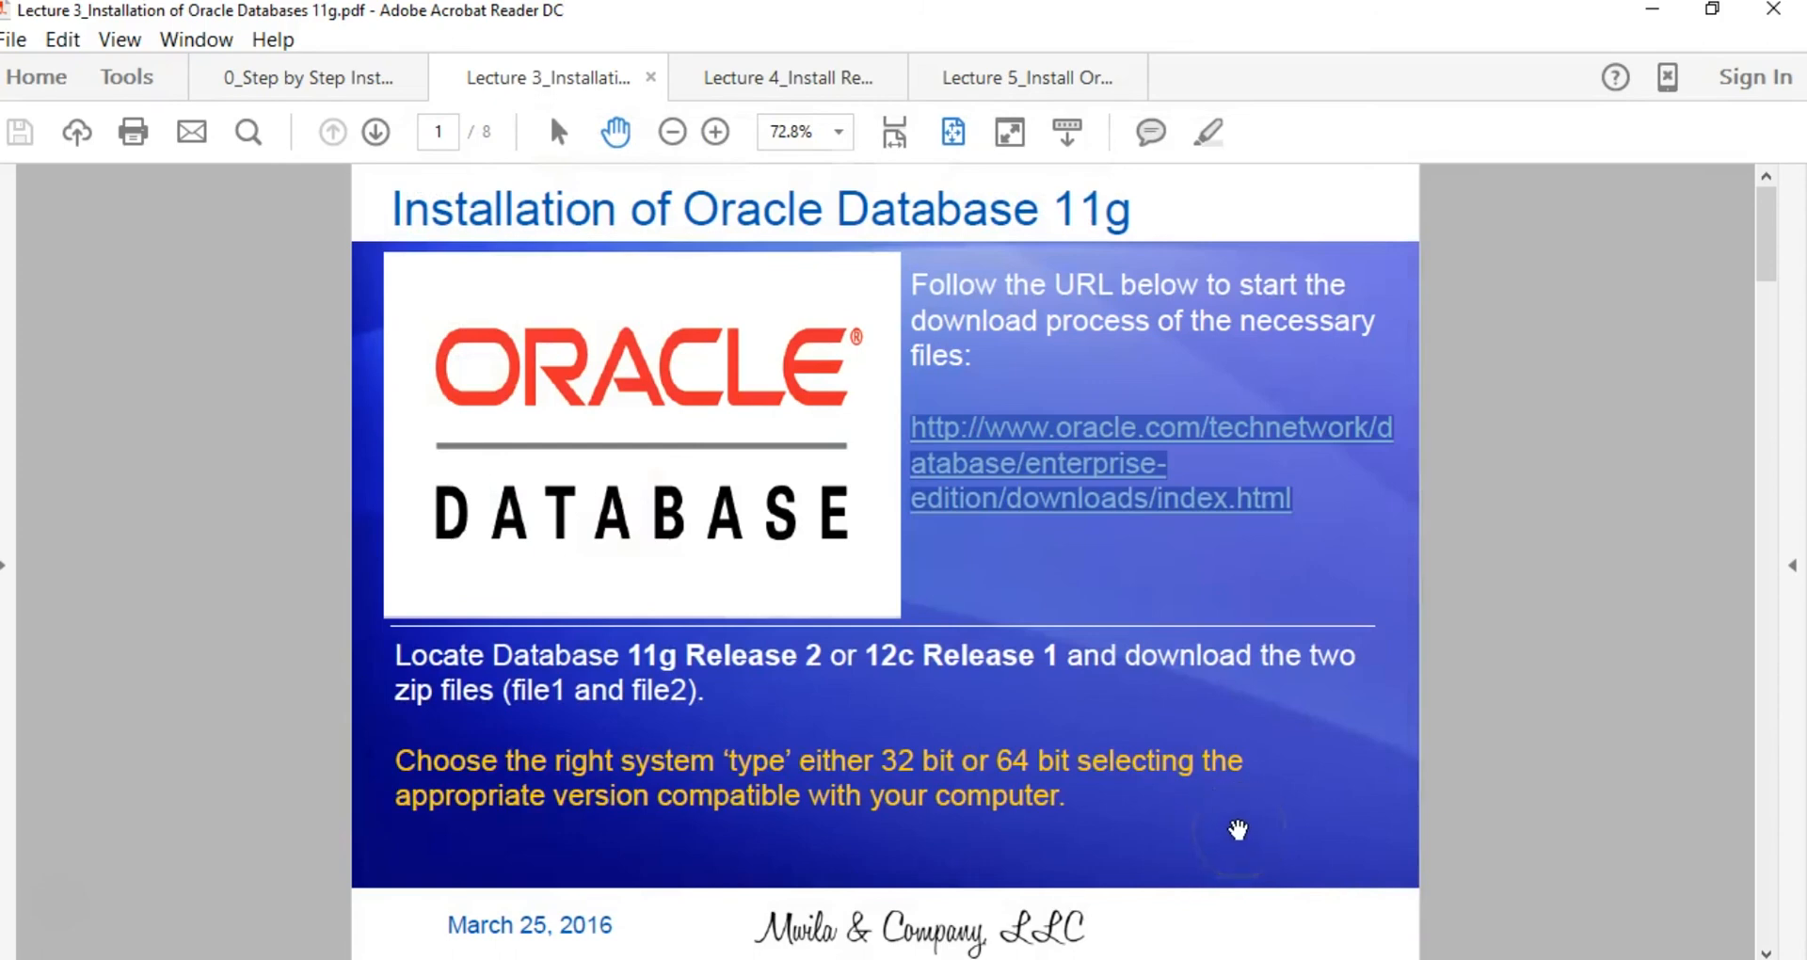
# Step: Scroll the Lecture 3 PDF to page 2 and bring up Windows Start search
pyautogui.scroll(-3, 1143, 713)
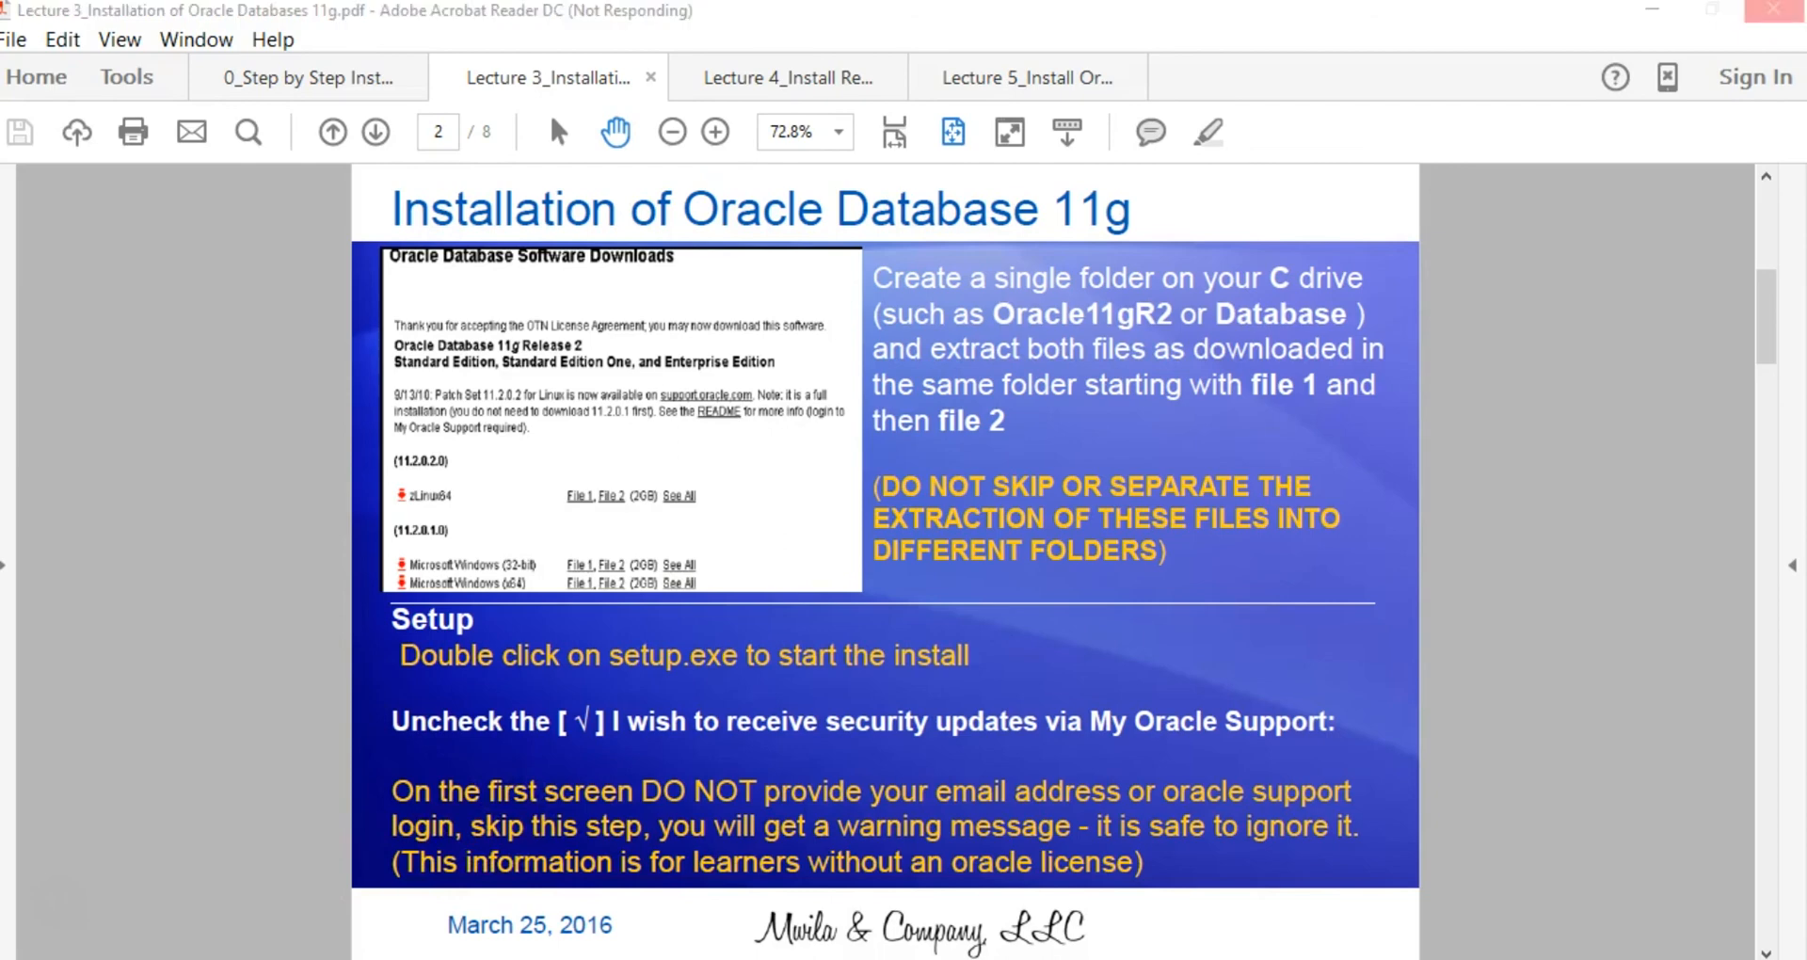
pyautogui.press('super')
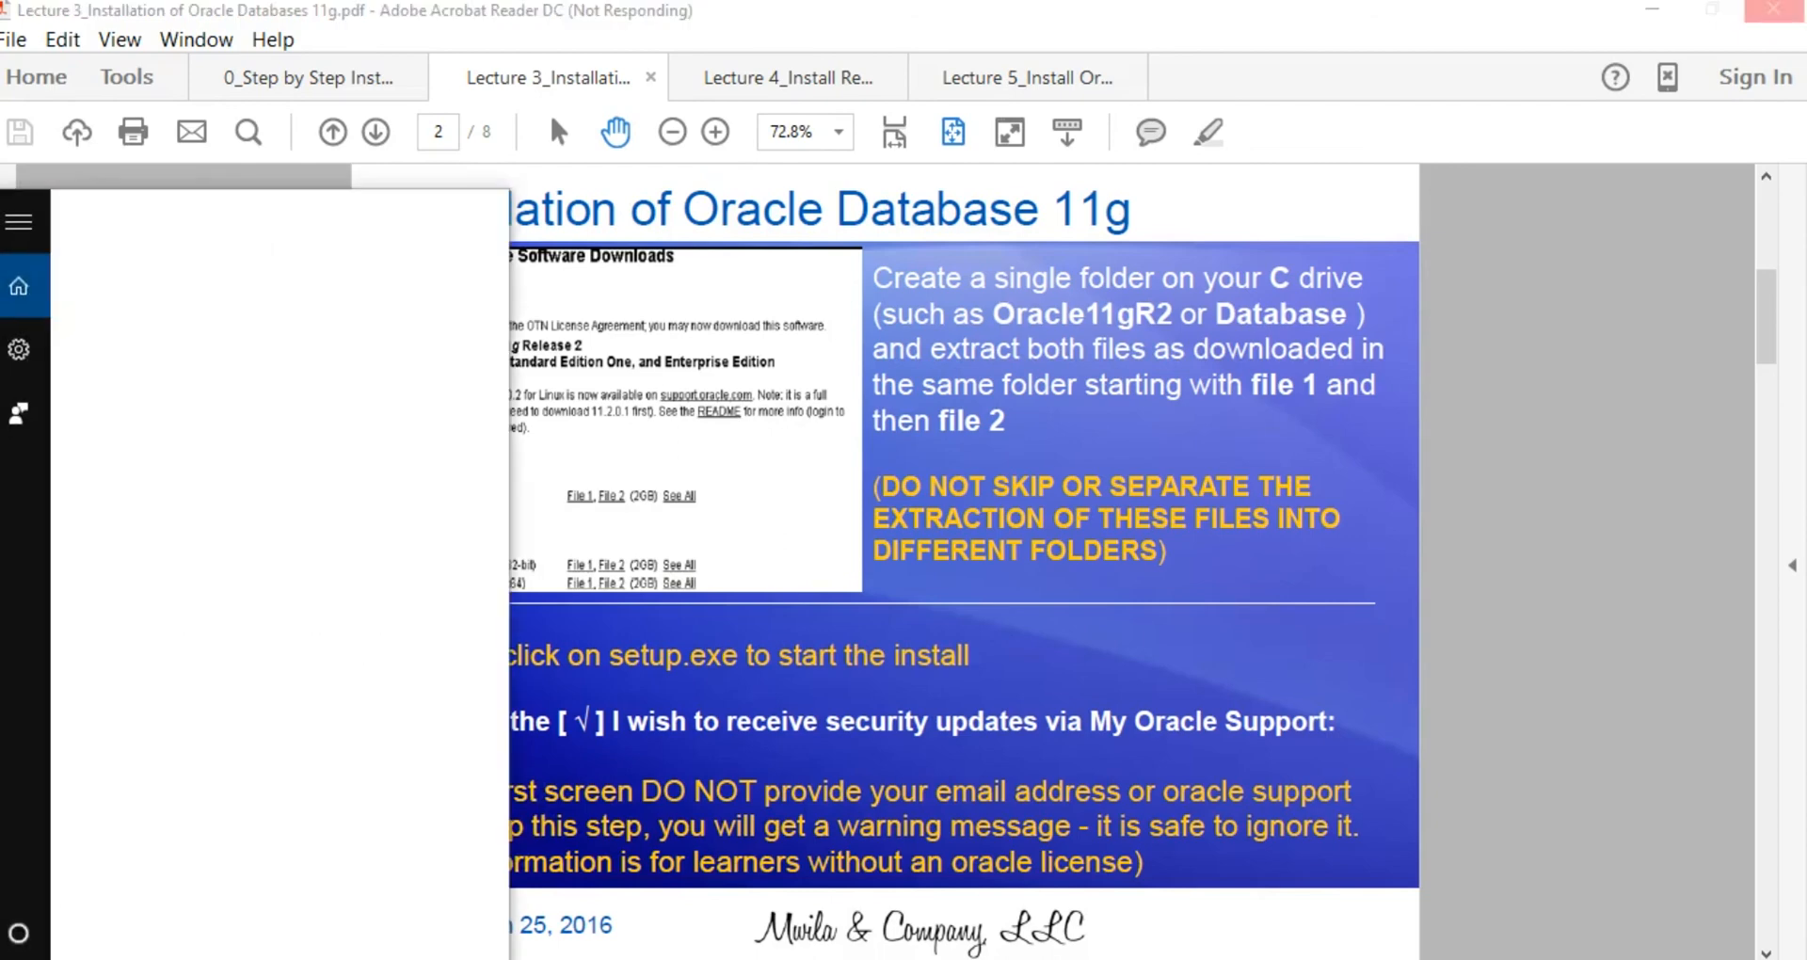
# Step: Launch Command Prompt and connect with 'sqlplus system@orcl', supplying the SYSTEM password
pyautogui.write('cmd')
pyautogui.press('Return')
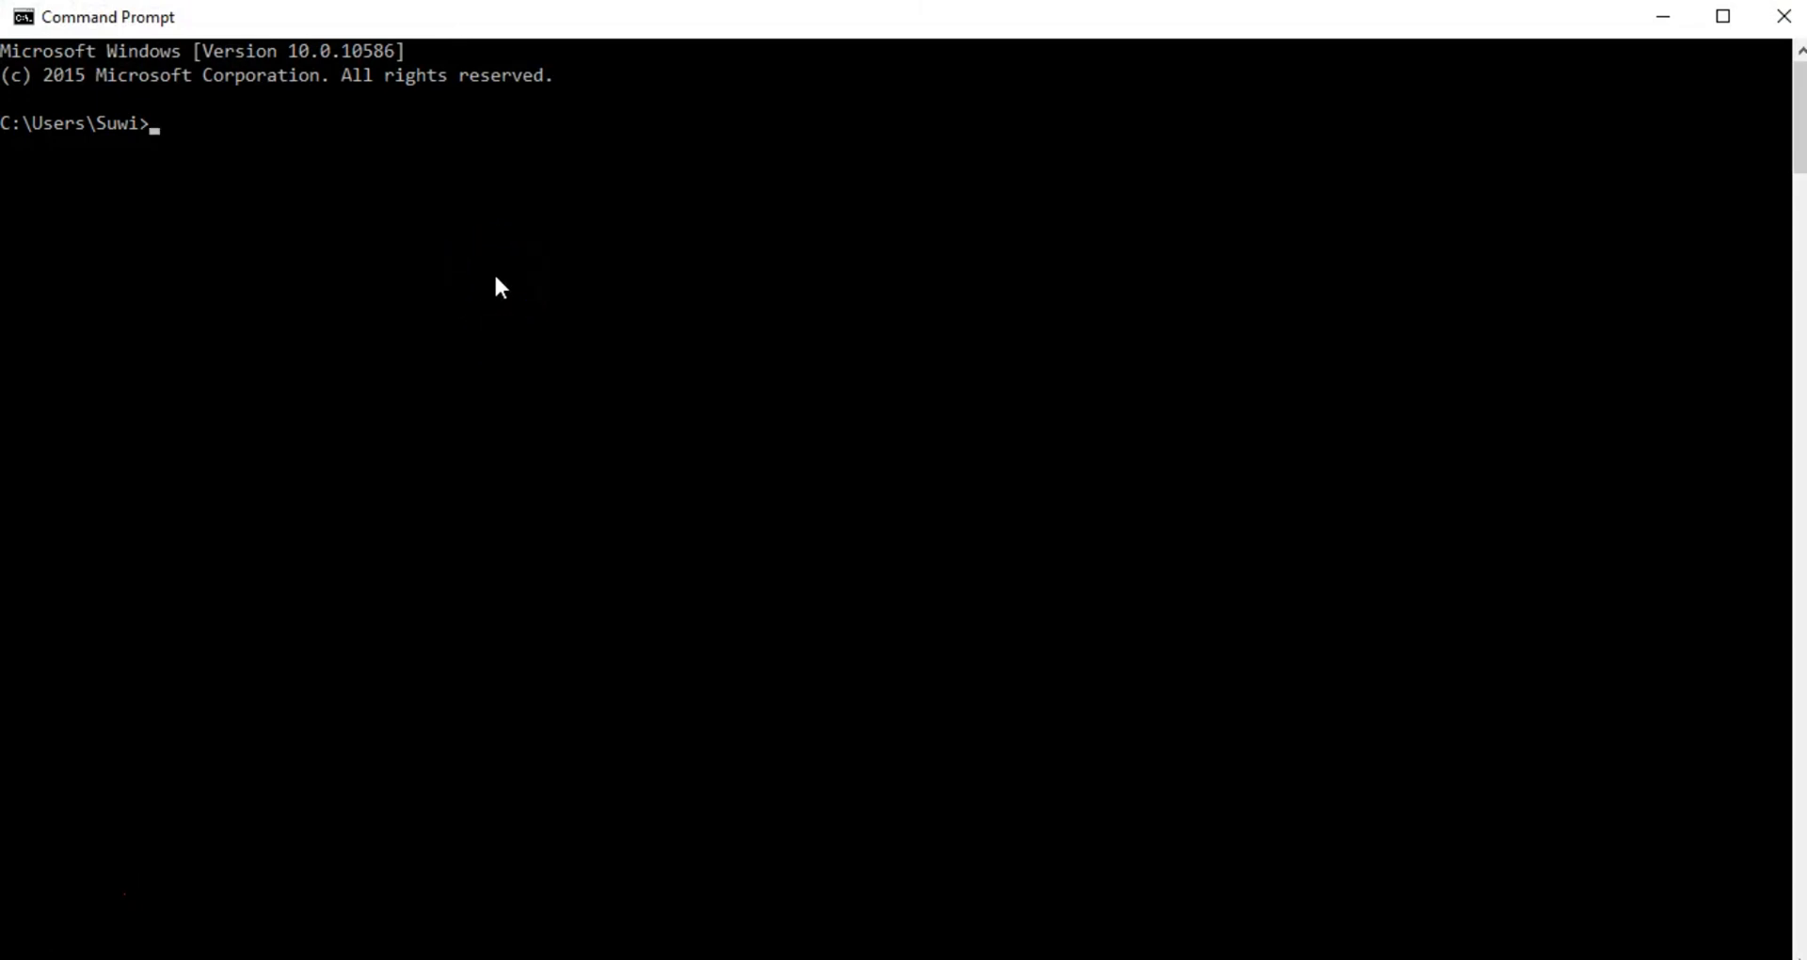
pyautogui.write('sq')
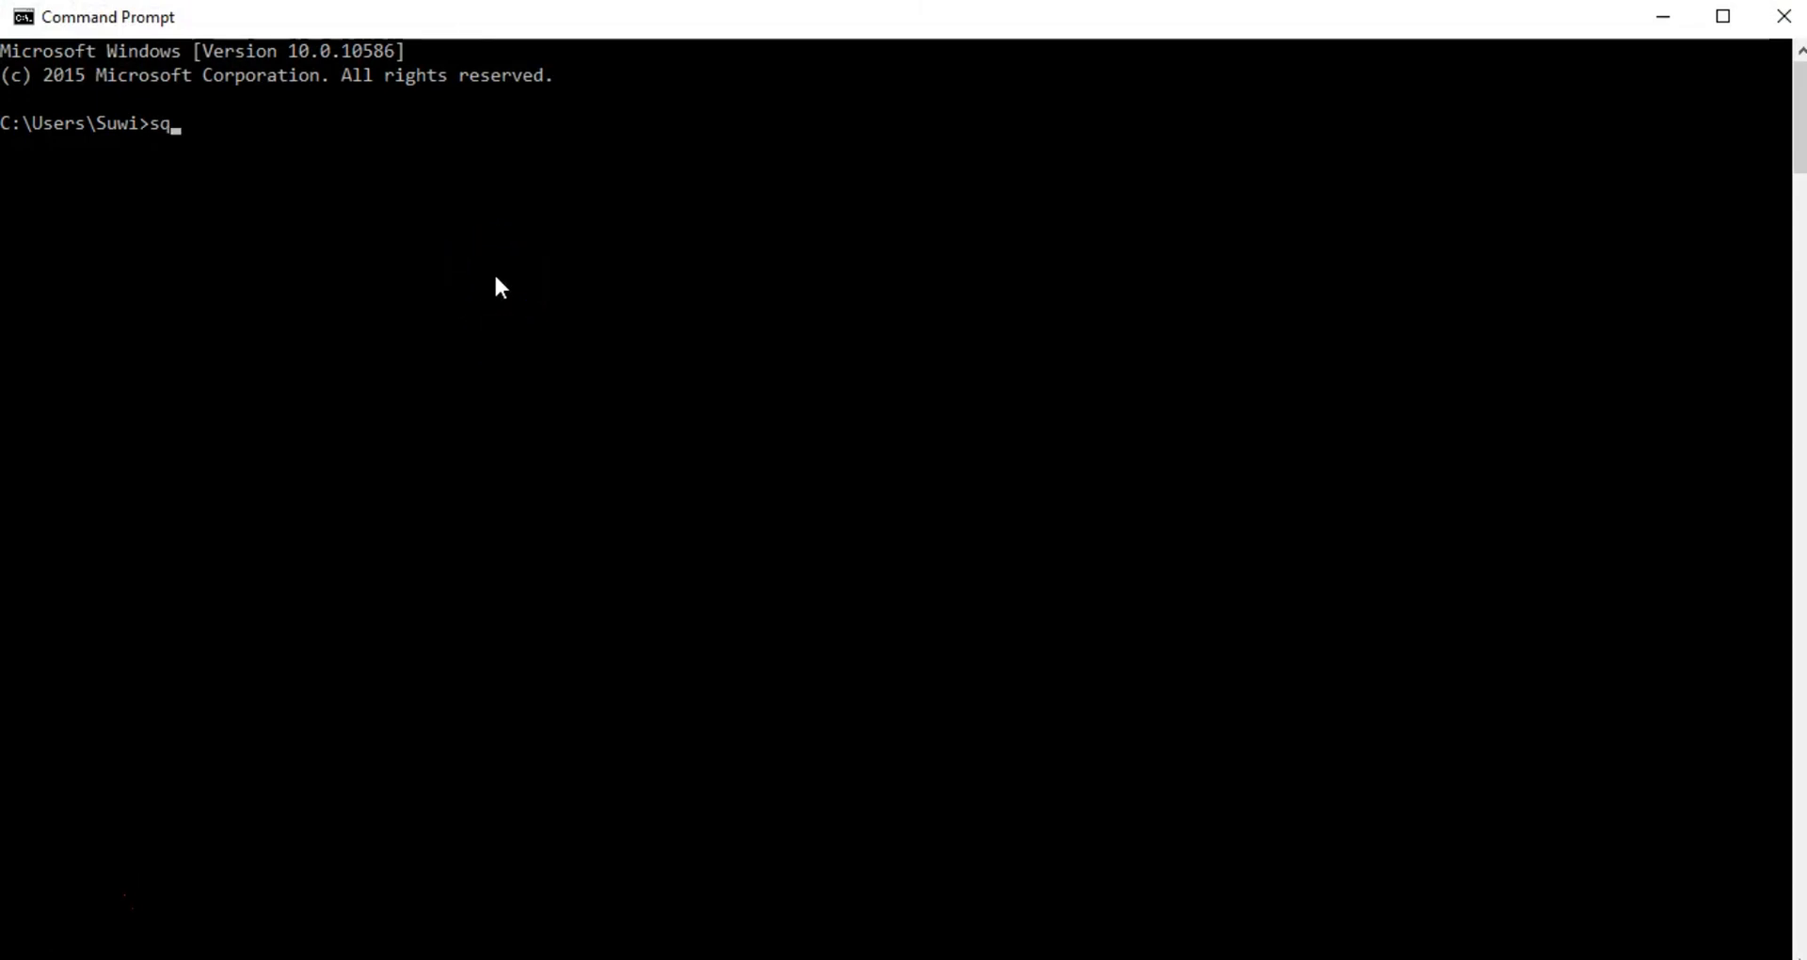
pyautogui.write('lplus system@orcl')
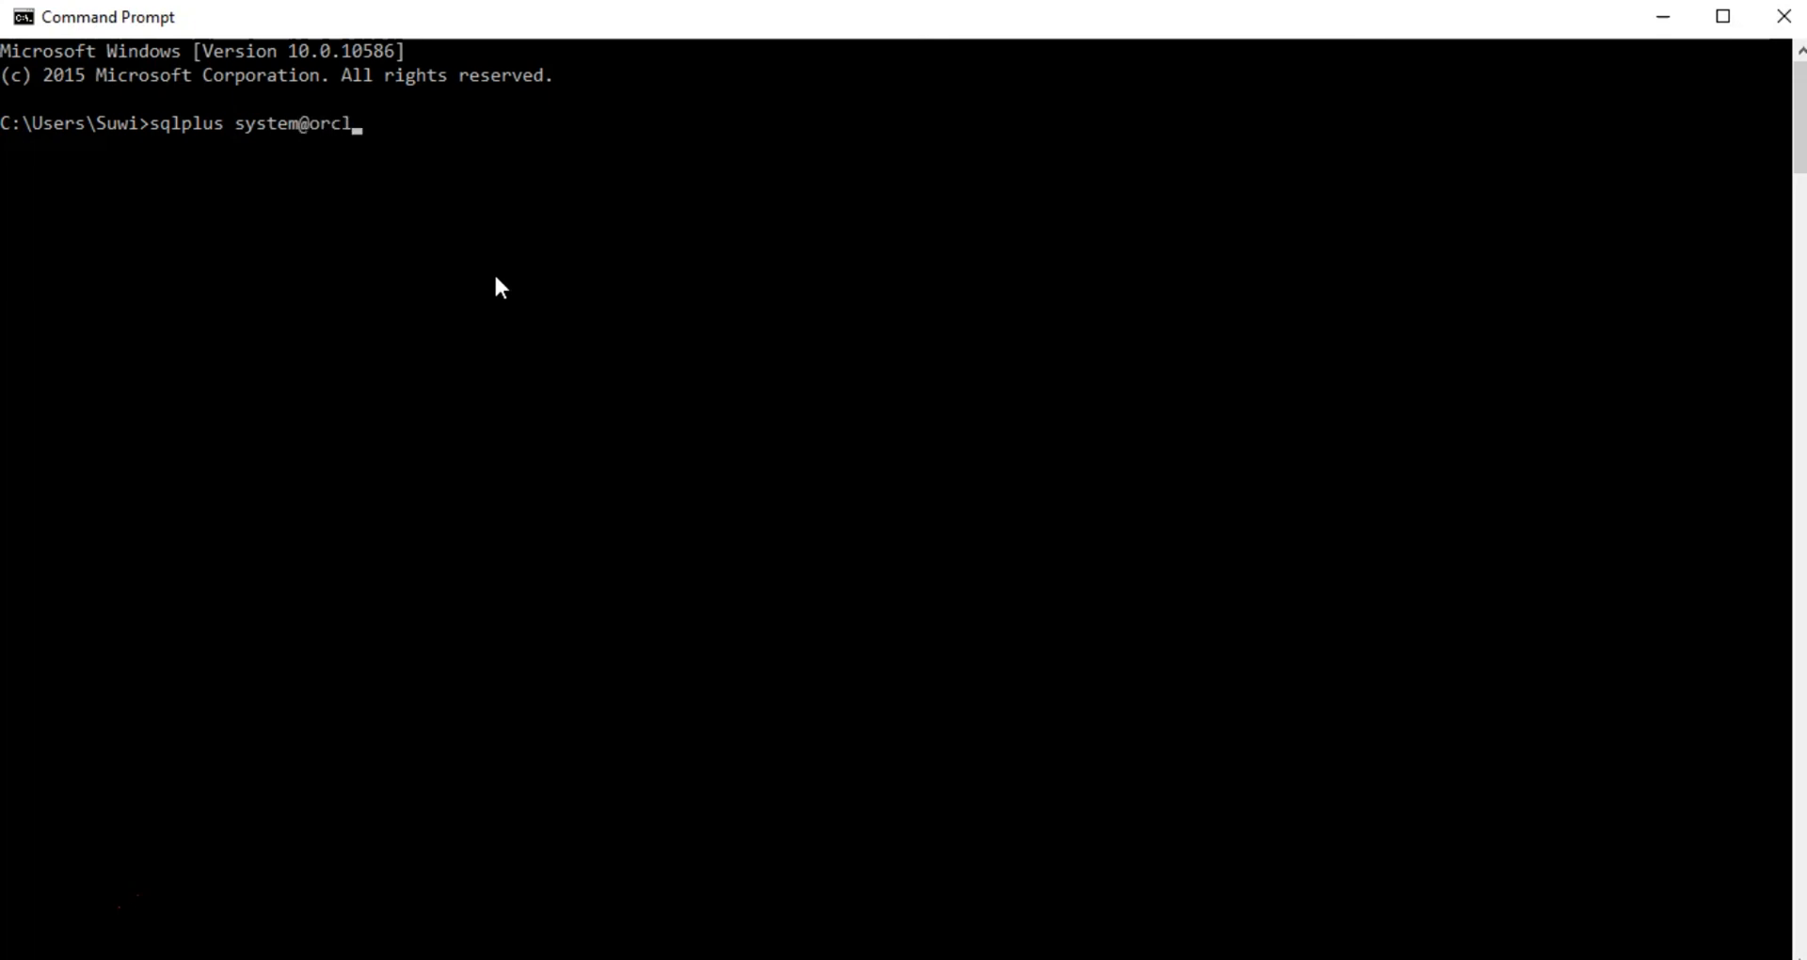
pyautogui.press('Return')
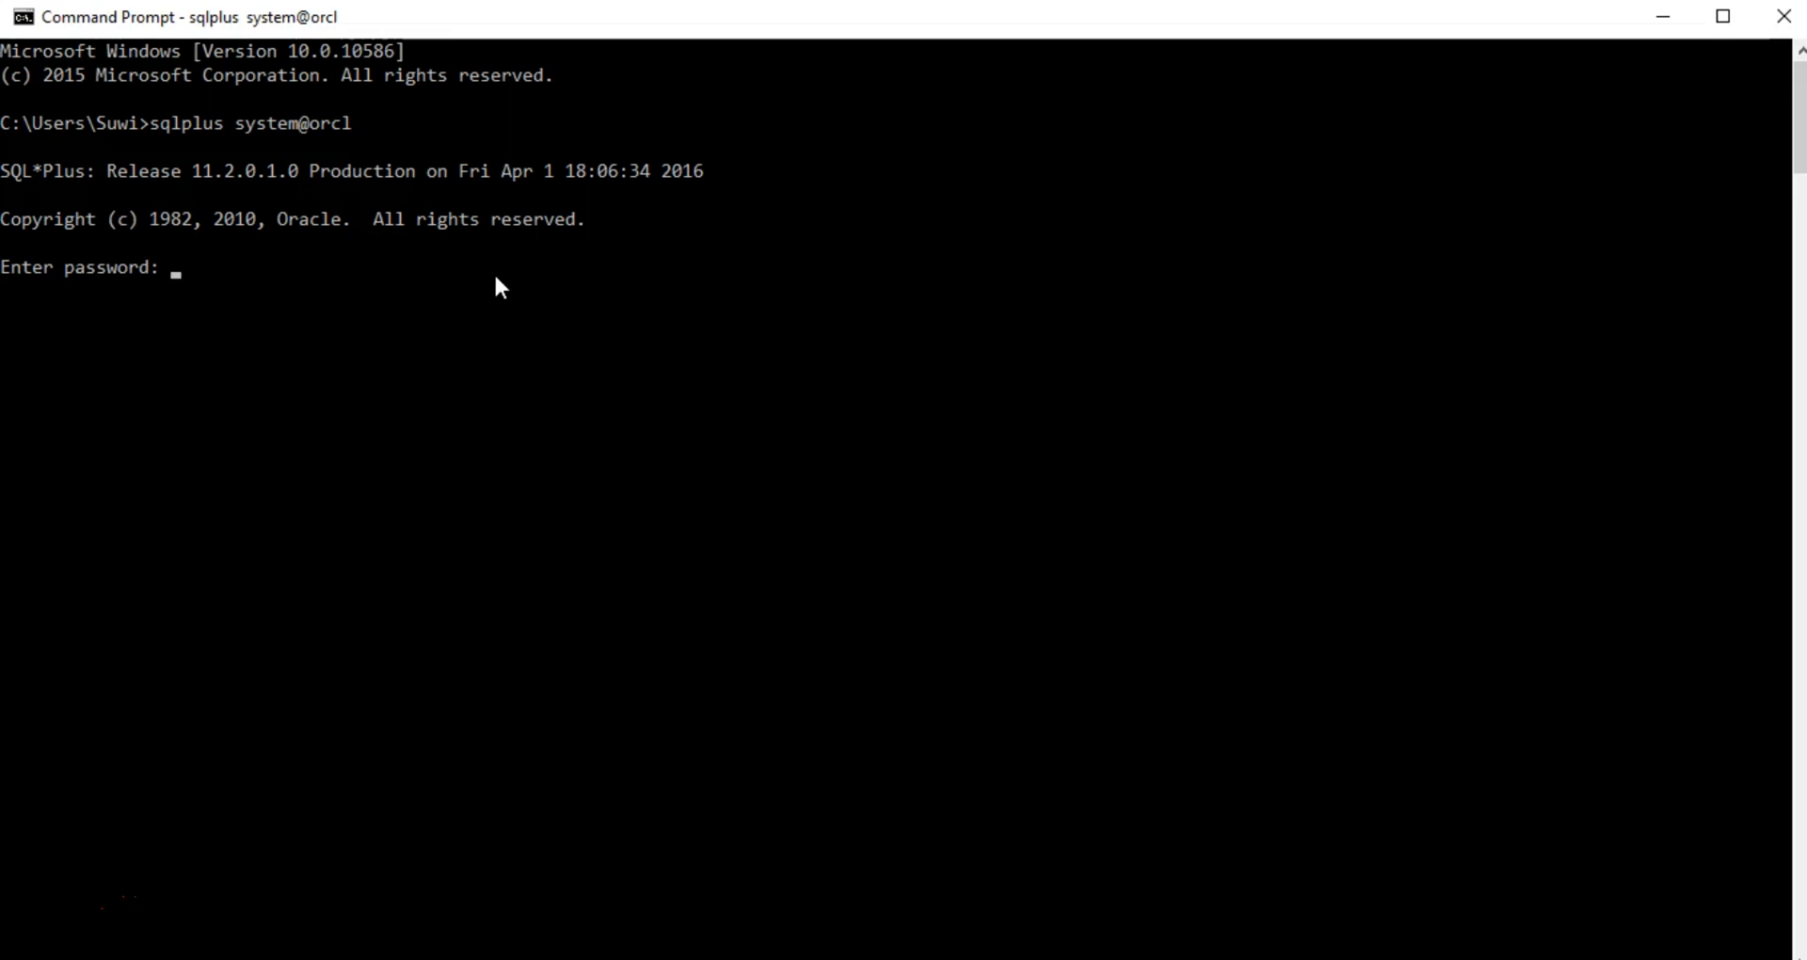
pyautogui.press('Return')
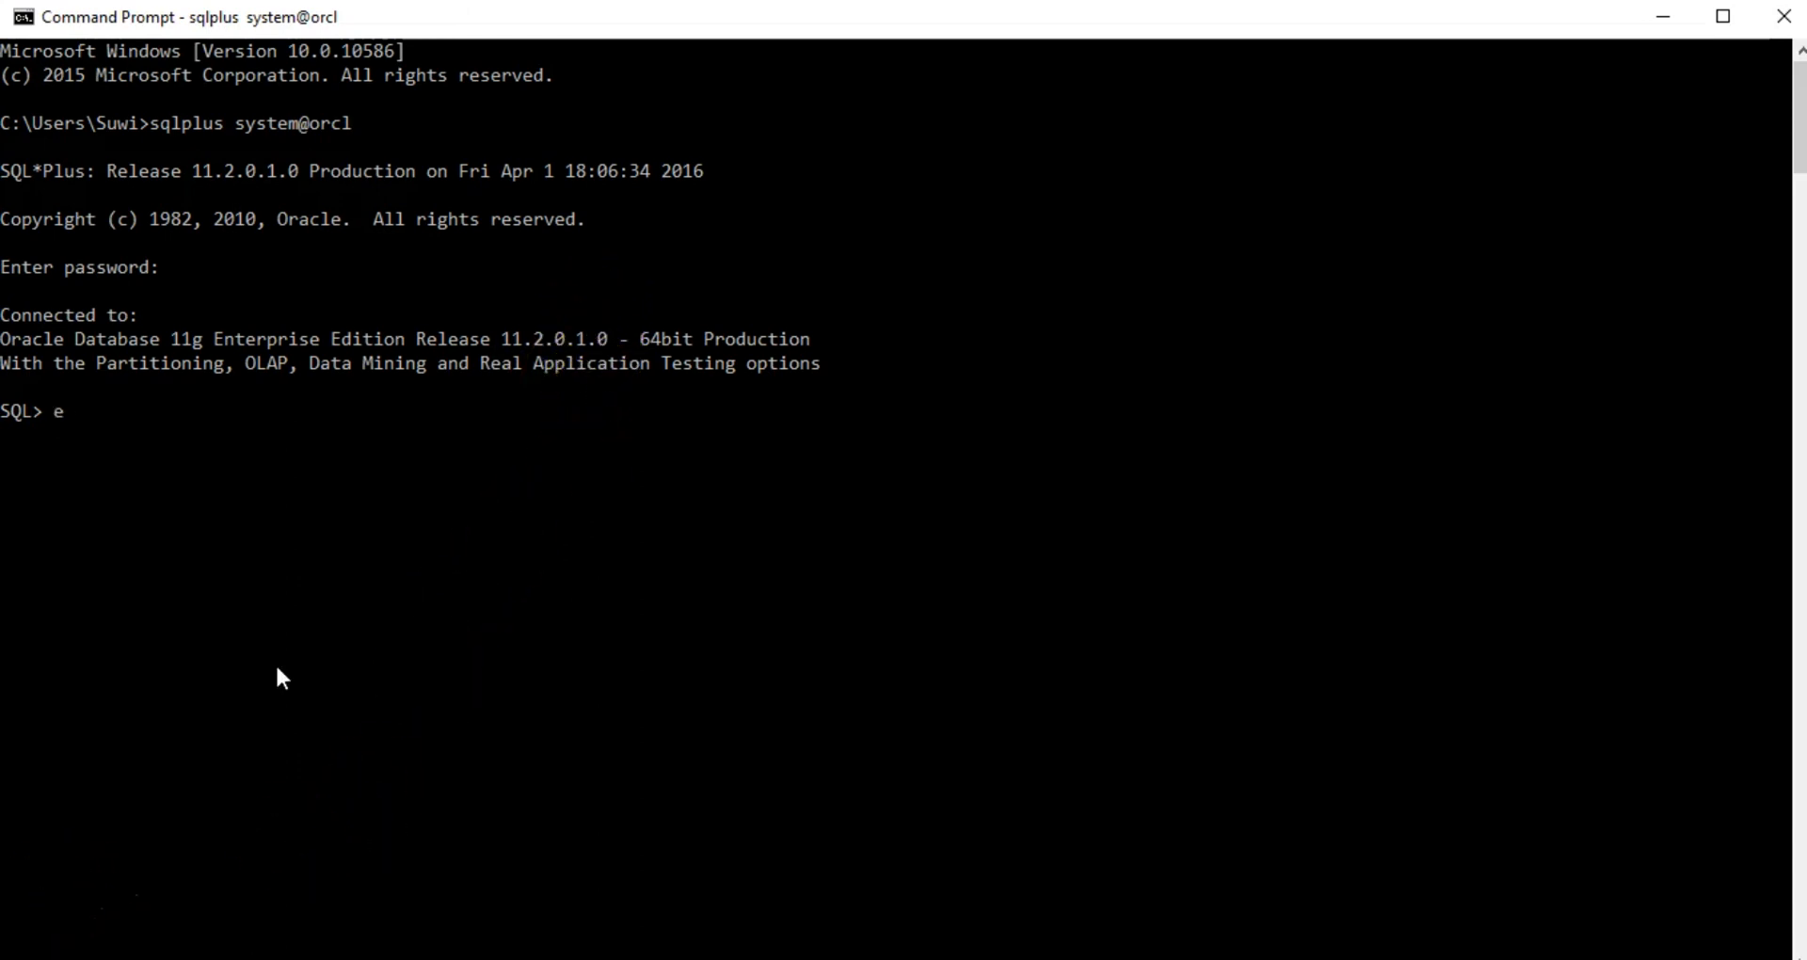
# Step: Exit SQL*Plus to disconnect from orcl and type 'exit' at the shell prompt
pyautogui.write('xit')
pyautogui.press('Return')
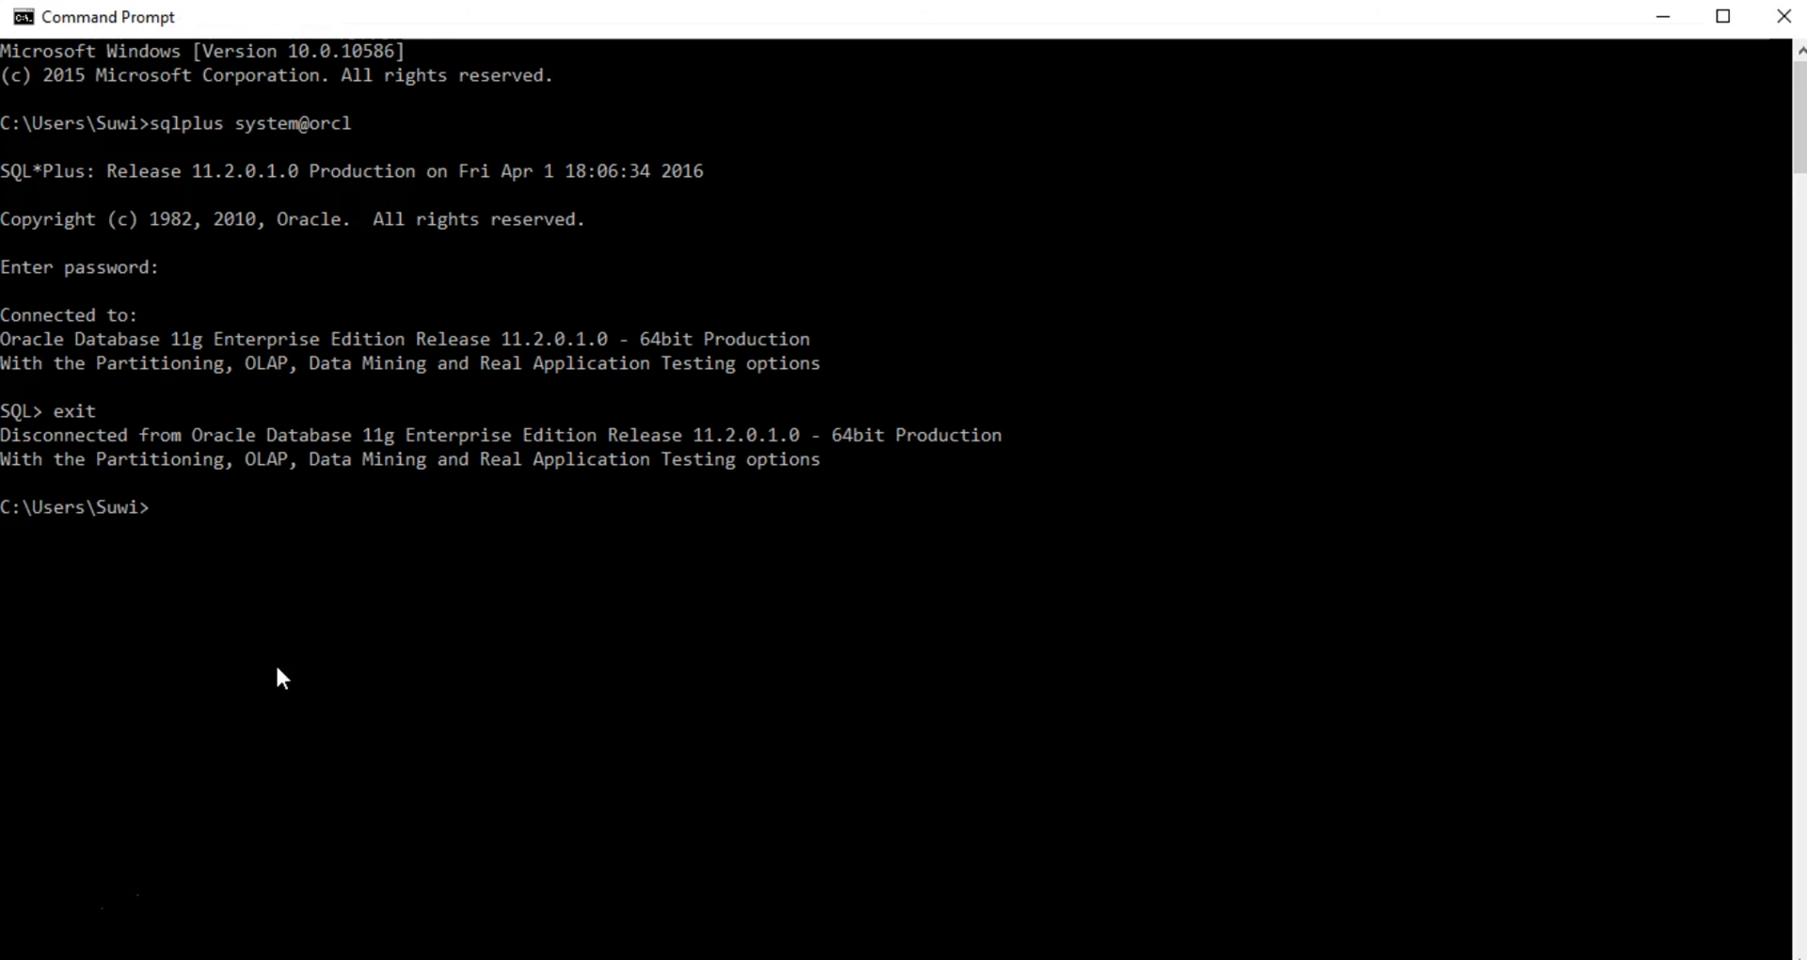
pyautogui.write('exit')
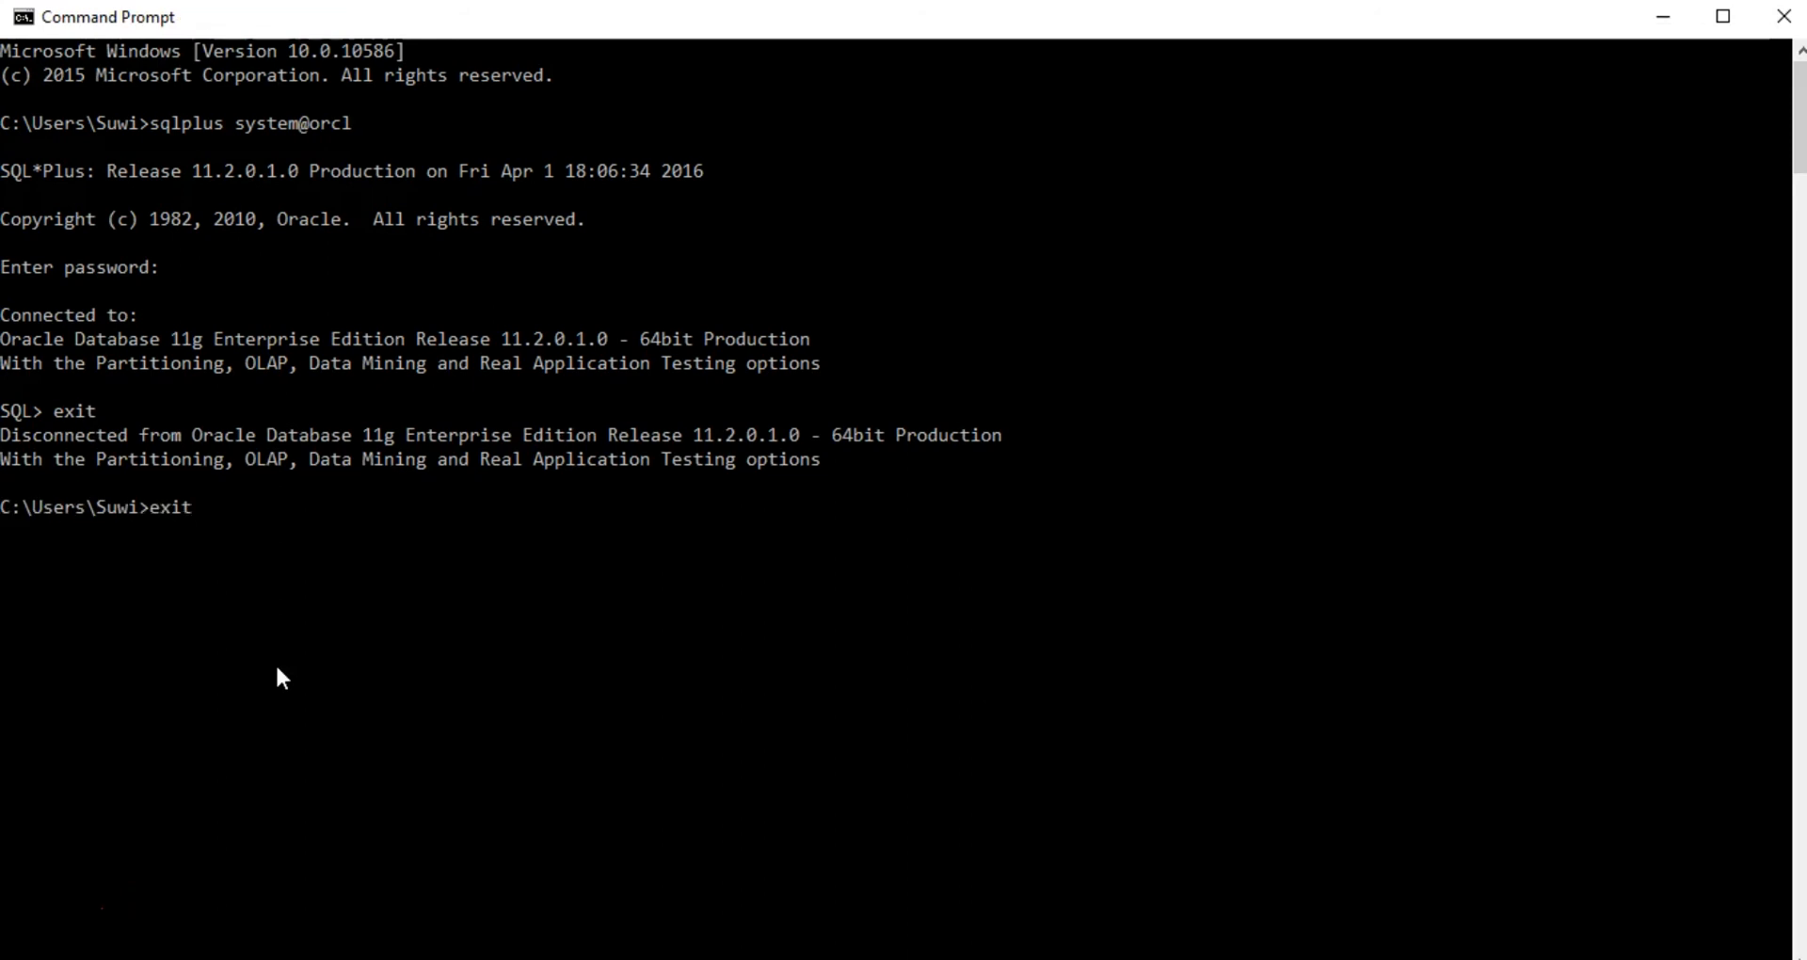